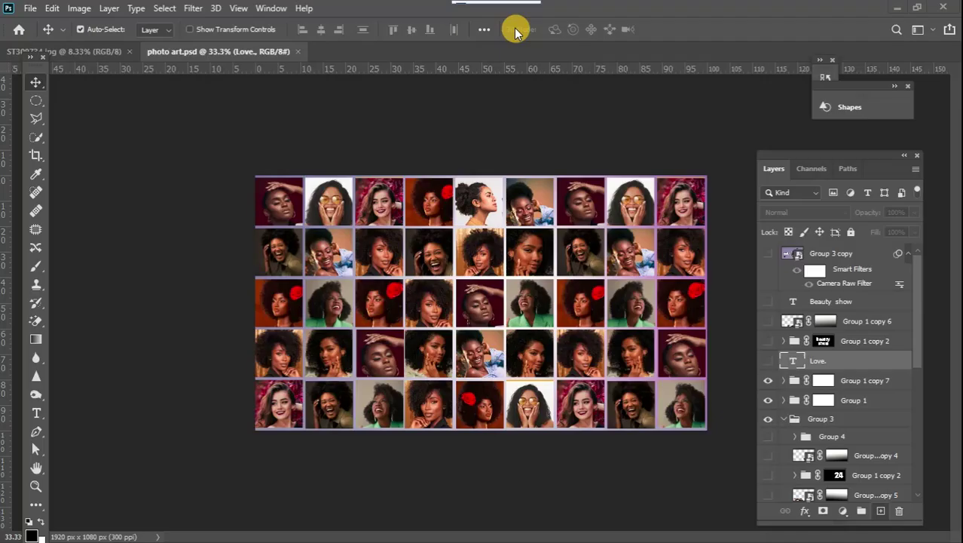
# Create Untitled-1 at 800 × 800 px, 300 ppi, with a white background.
pyautogui.click(31, 10)
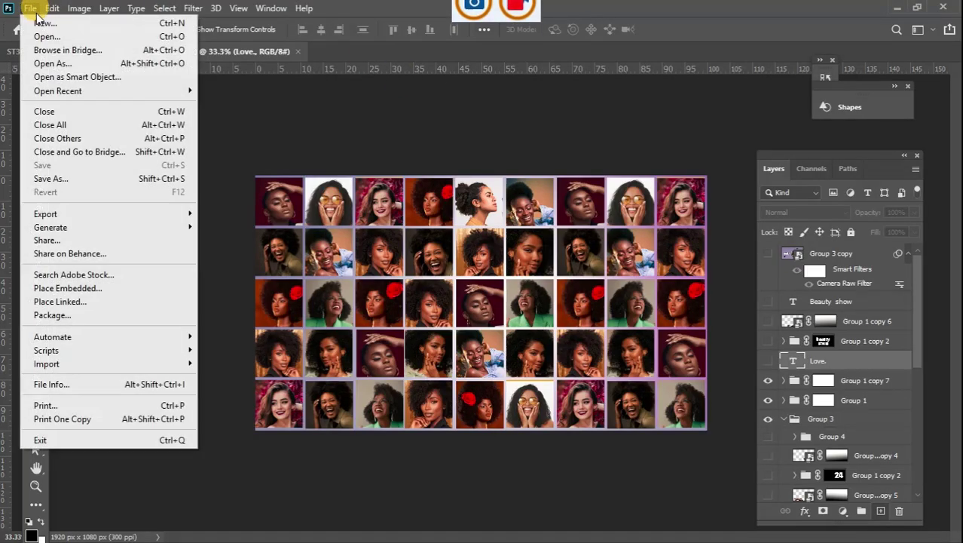
pyautogui.click(44, 22)
pyautogui.click(439, 160)
pyautogui.click(319, 167)
pyautogui.write('800')
pyautogui.click(433, 184)
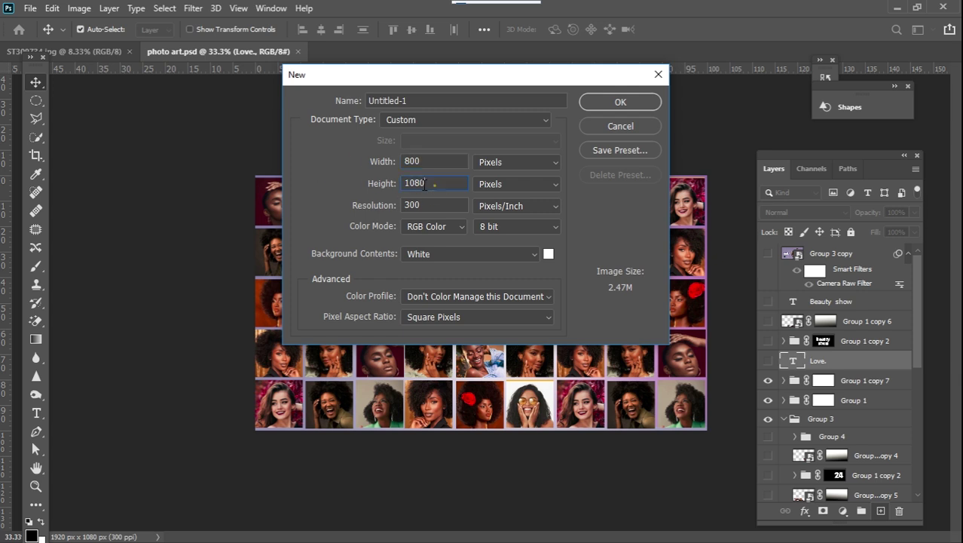
pyautogui.write('800')
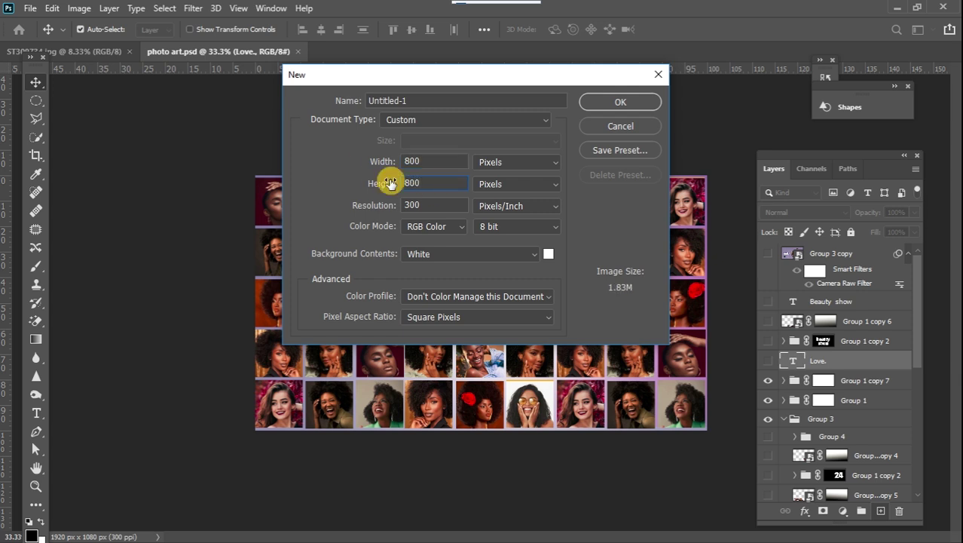
pyautogui.click(603, 106)
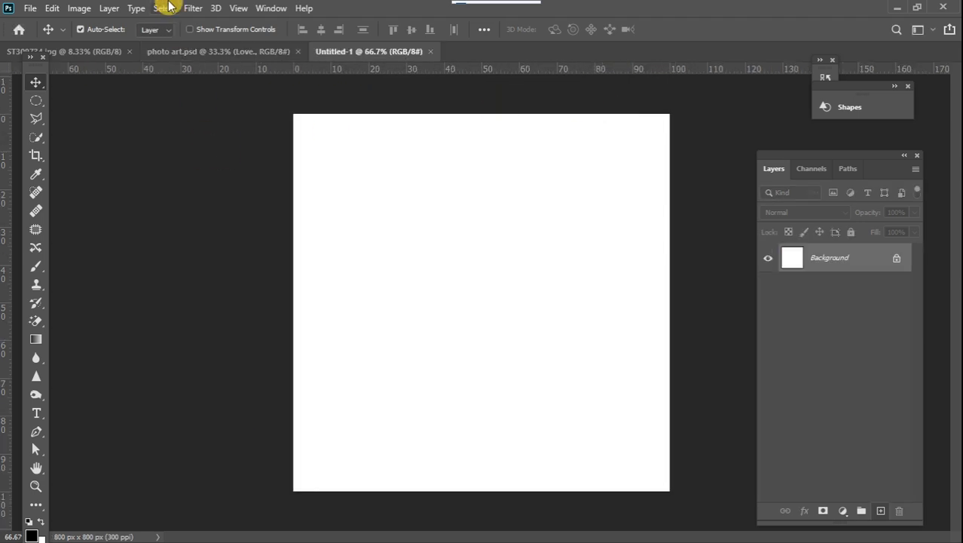
# Add a View > New Guide Layout of 8 columns by 8 rows with 0.8% gutters.
pyautogui.click(237, 8)
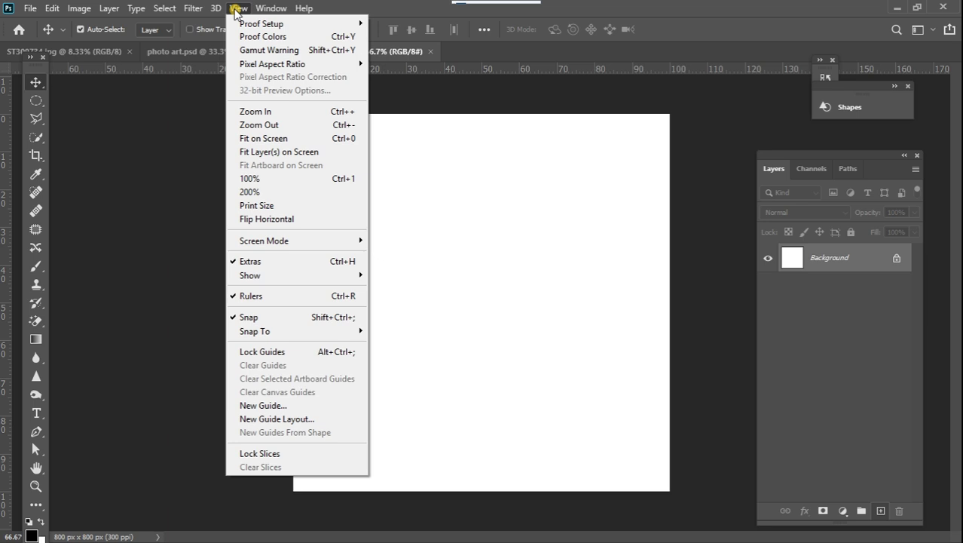
pyautogui.click(297, 420)
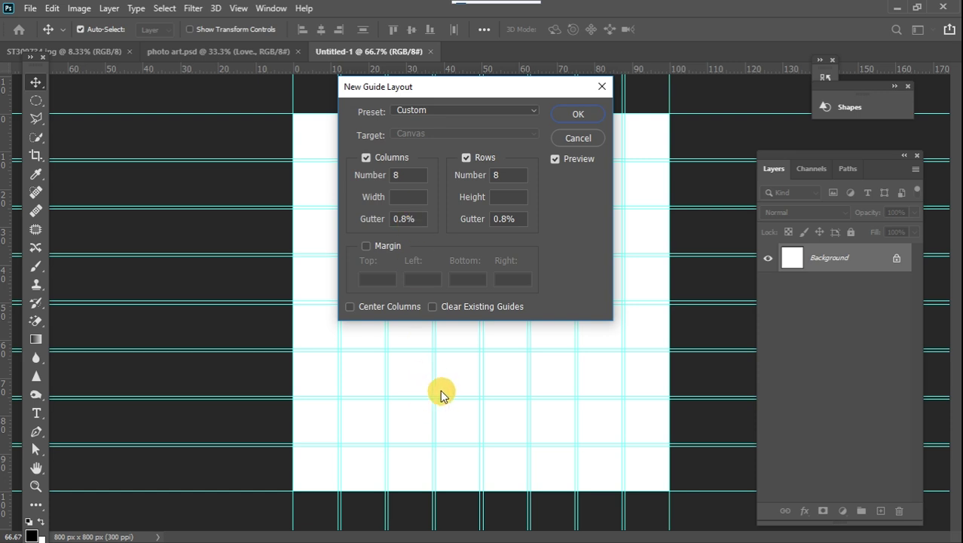
pyautogui.click(578, 116)
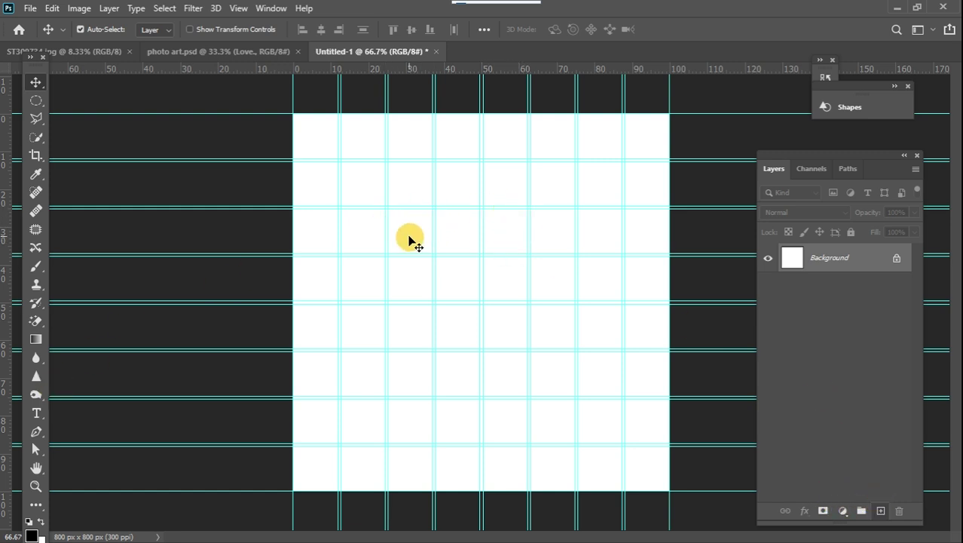
# Draw a 95 × 95 px navy rectangle, Rectangle 1, filling one grid cell.
pyautogui.click(36, 505)
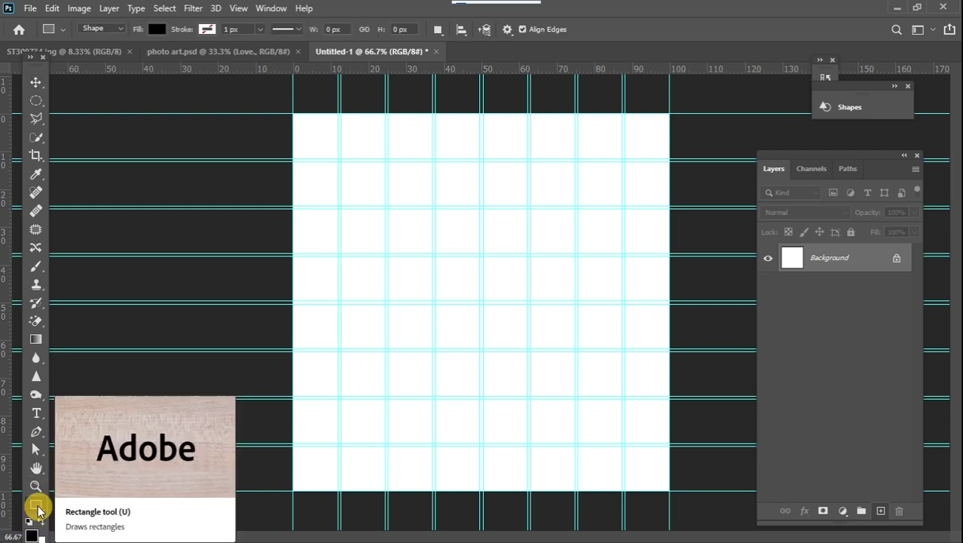
pyautogui.rightClick(37, 509)
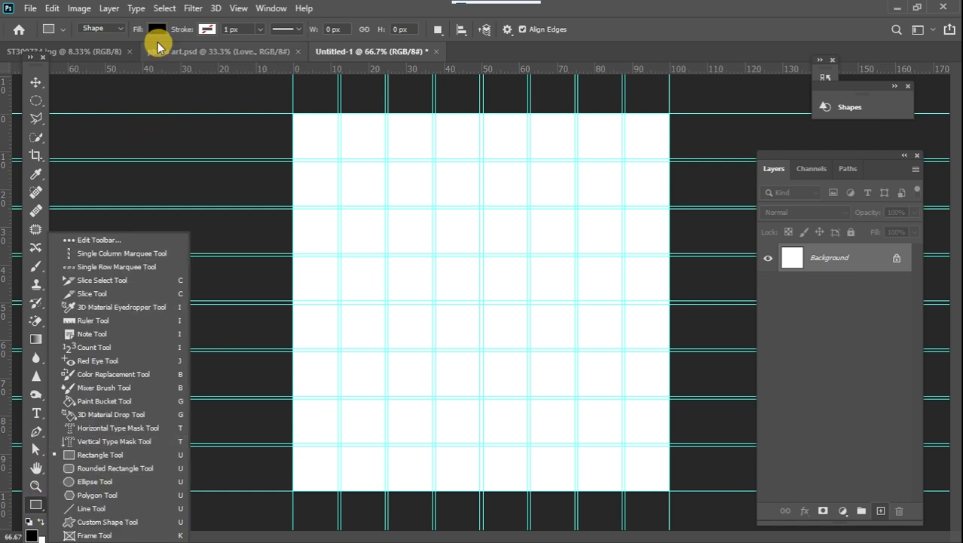
pyautogui.click(156, 29)
pyautogui.click(171, 104)
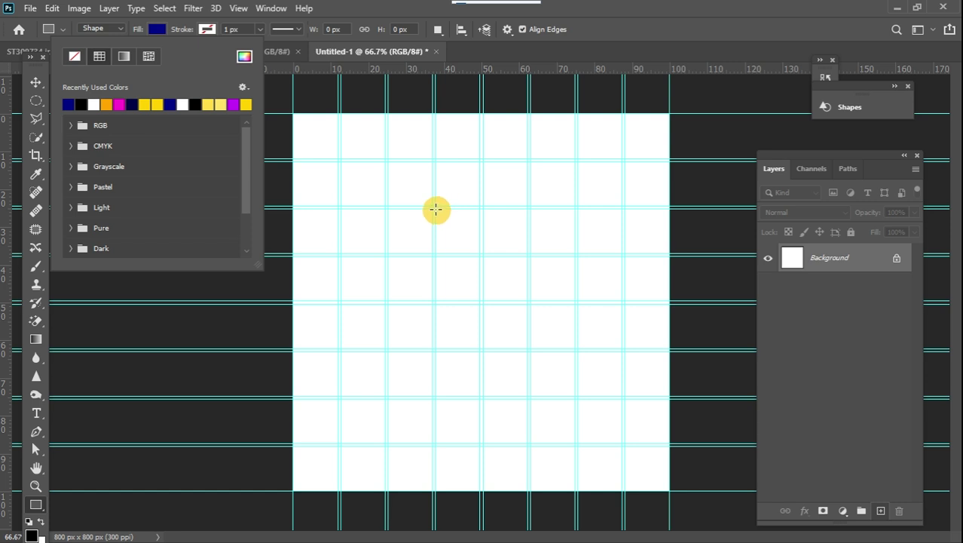
pyautogui.moveTo(435, 209); pyautogui.dragTo(477, 249)
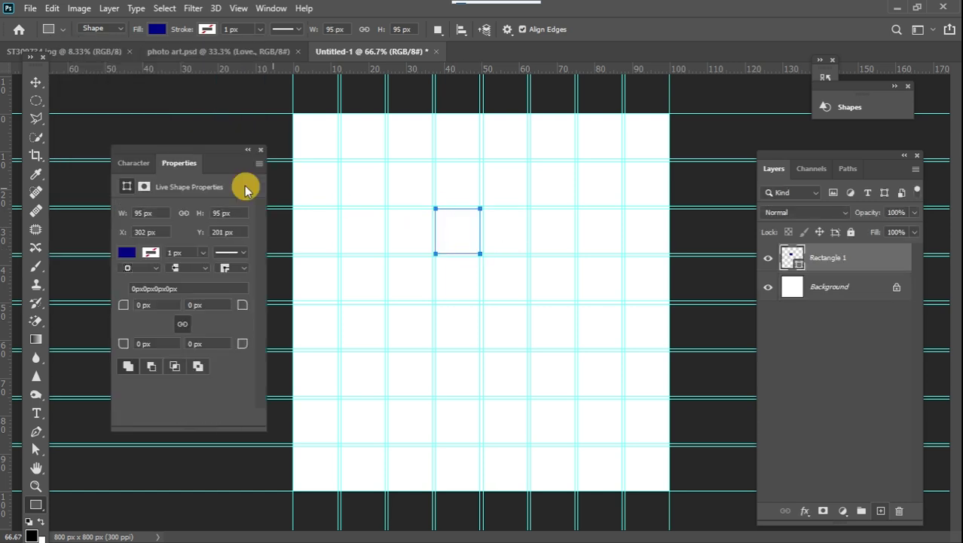
pyautogui.click(36, 81)
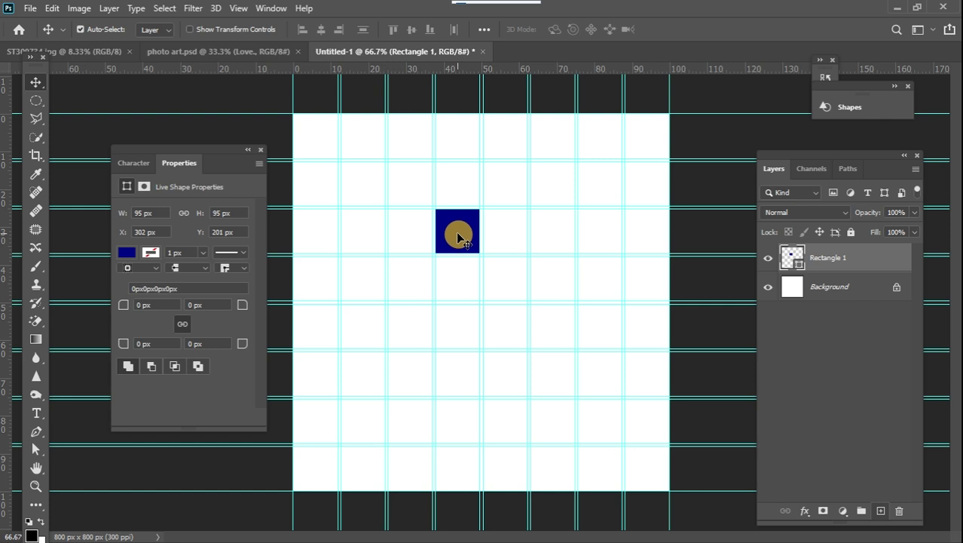
# Alt-drag copies of the navy square to fill a 6-column by 5-row block of cells.
pyautogui.moveTo(458, 237); pyautogui.dragTo(507, 187)
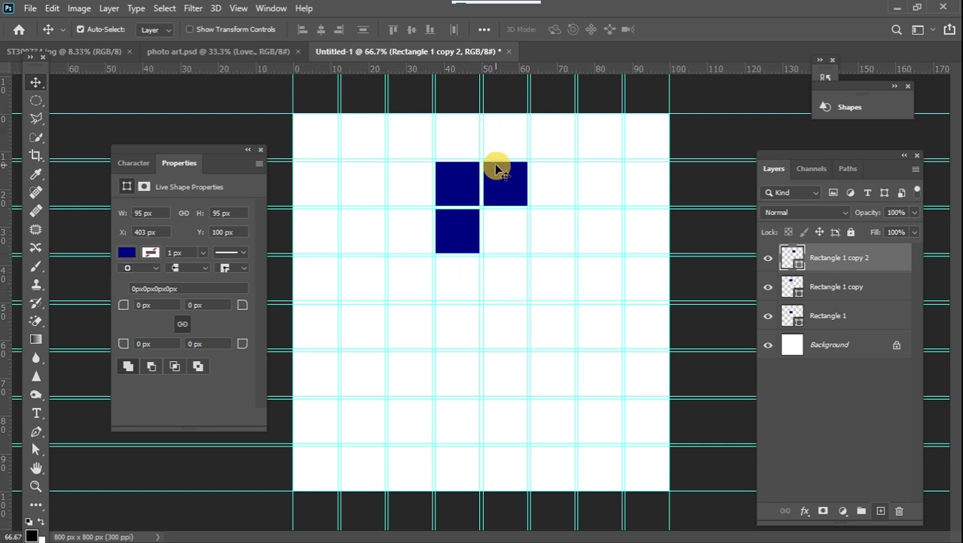
pyautogui.moveTo(501, 185); pyautogui.dragTo(366, 277)
pyautogui.hotkey('ctrl', 'j')
pyautogui.moveTo(366, 277); pyautogui.dragTo(359, 227)
pyautogui.moveTo(360, 228); pyautogui.dragTo(596, 185)
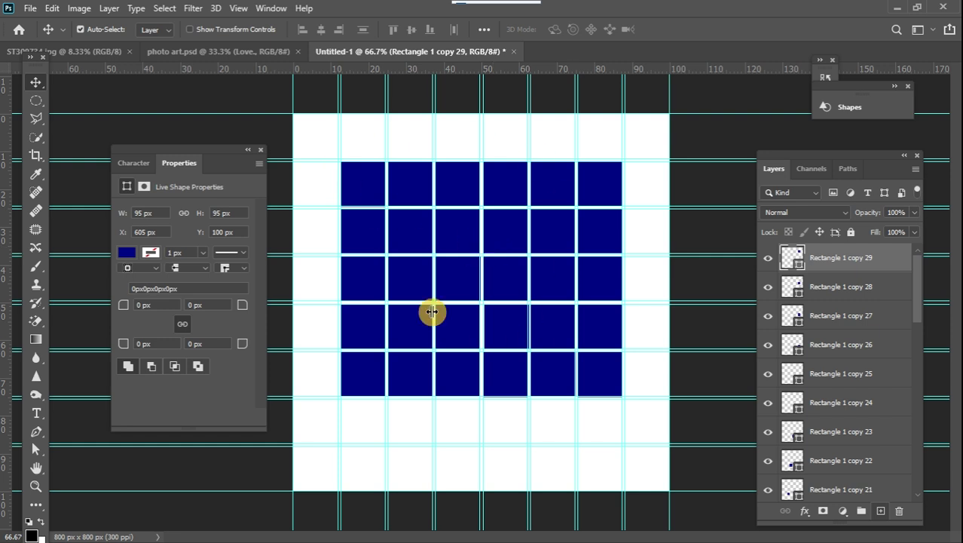
pyautogui.click(365, 193)
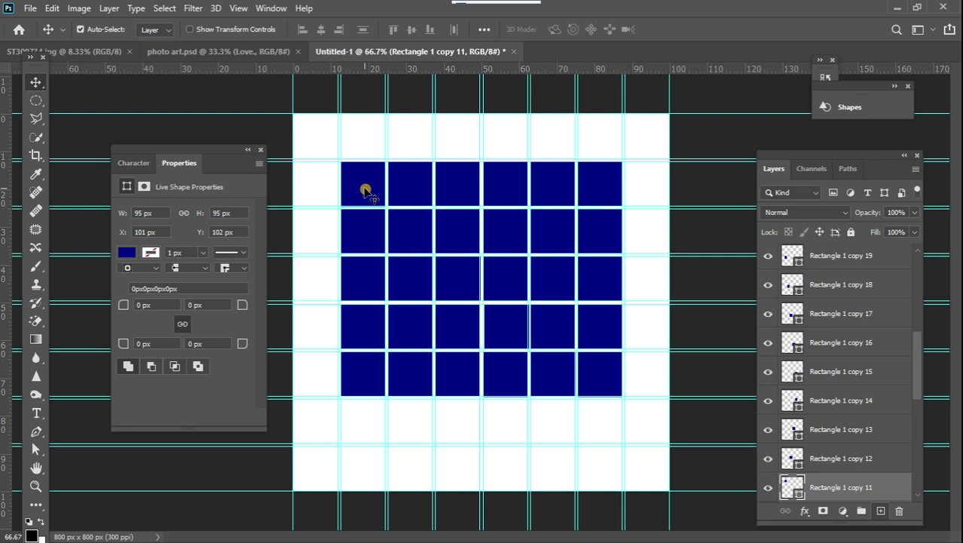
# Select a portrait photo in the USB Drive (G:) folder and drag it into Untitled-1.
pyautogui.moveTo(948, 223)
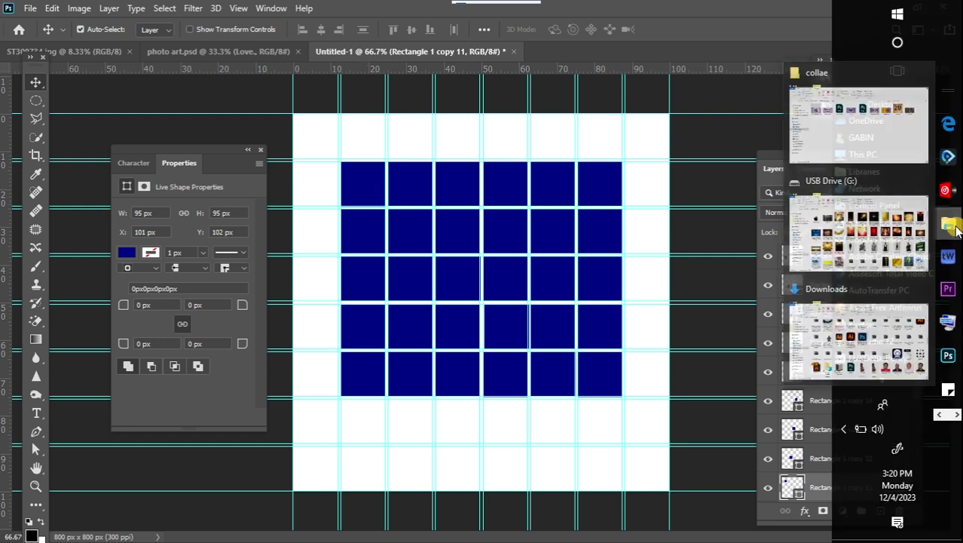
pyautogui.click(915, 232)
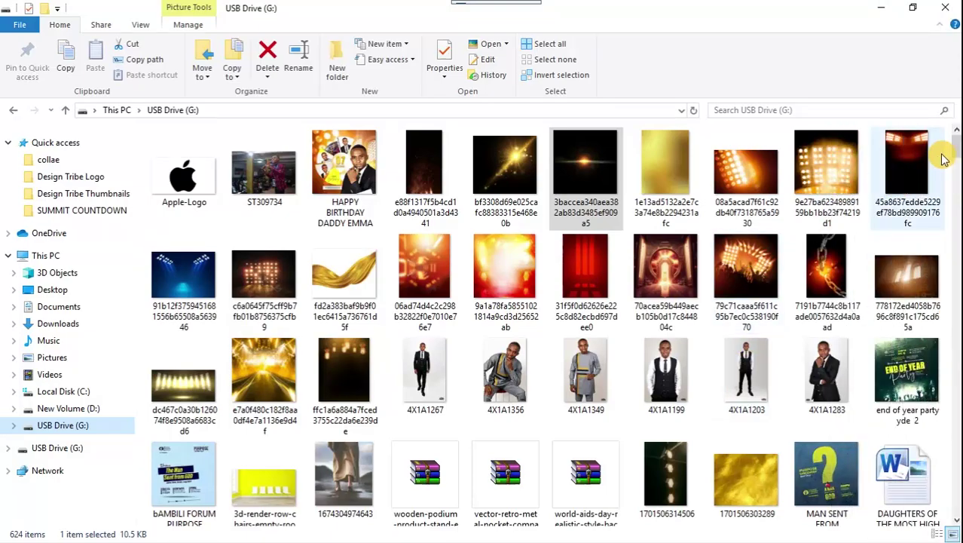
pyautogui.scroll(-2, 955, 178)
pyautogui.moveTo(956, 178)
pyautogui.mouseDown()
pyautogui.moveTo(956, 270)
pyautogui.moveTo(956, 184)
pyautogui.mouseUp()
pyautogui.click(424, 215)
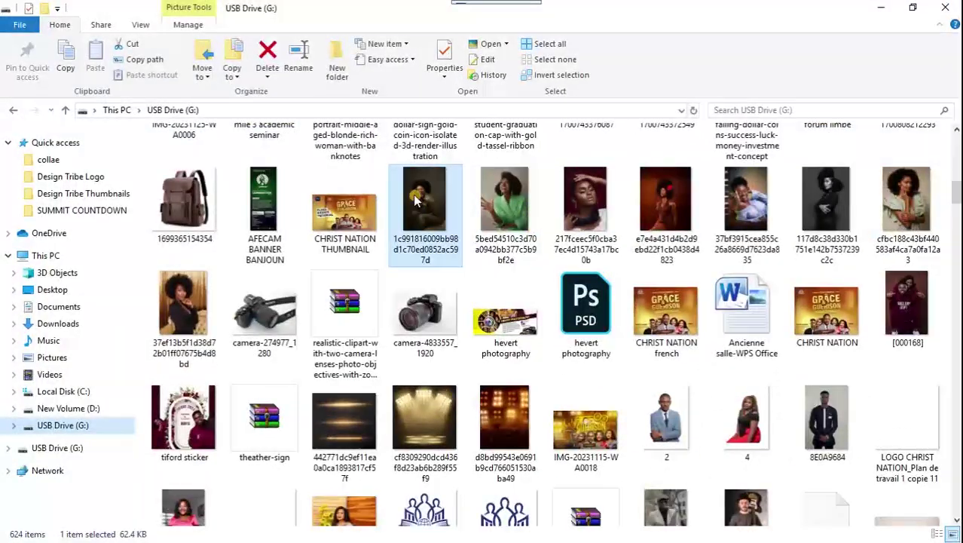
pyautogui.moveTo(954, 11); pyautogui.dragTo(370, 194)
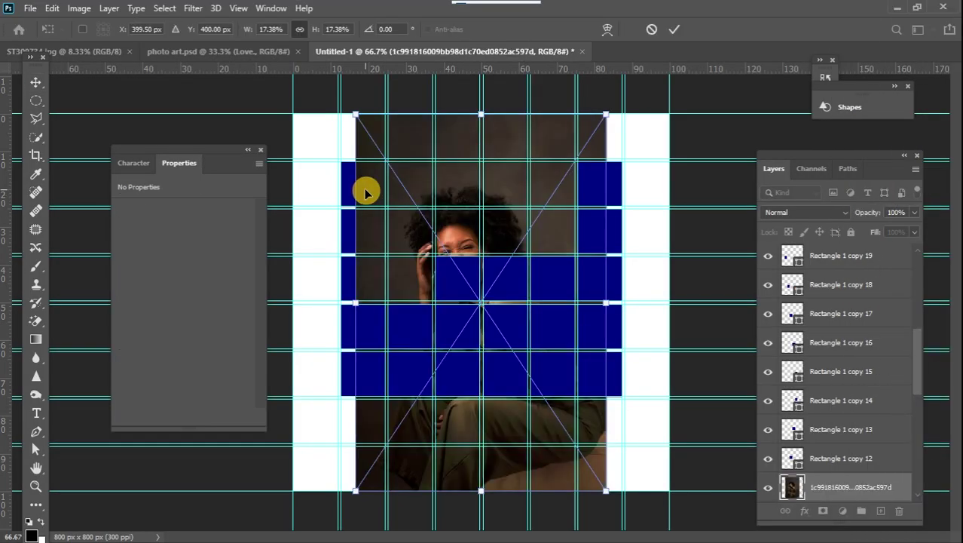
# Clip the portrait into the top-left square and scale it to 234 × 352 px, face centred.
pyautogui.moveTo(462, 188); pyautogui.dragTo(357, 167)
pyautogui.moveTo(918, 382); pyautogui.dragTo(919, 425)
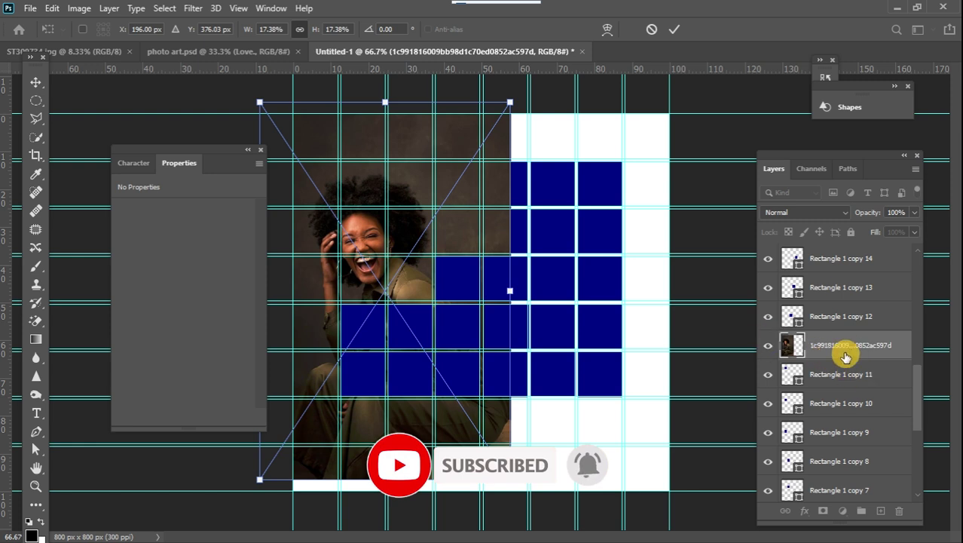
pyautogui.moveTo(869, 359); pyautogui.dragTo(869, 361)
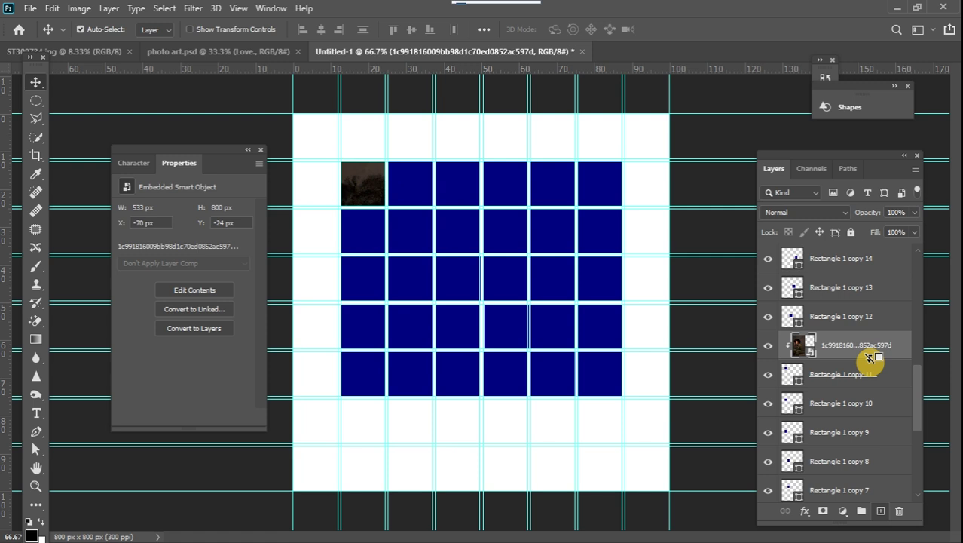
pyautogui.hotkey('ctrl', 't')
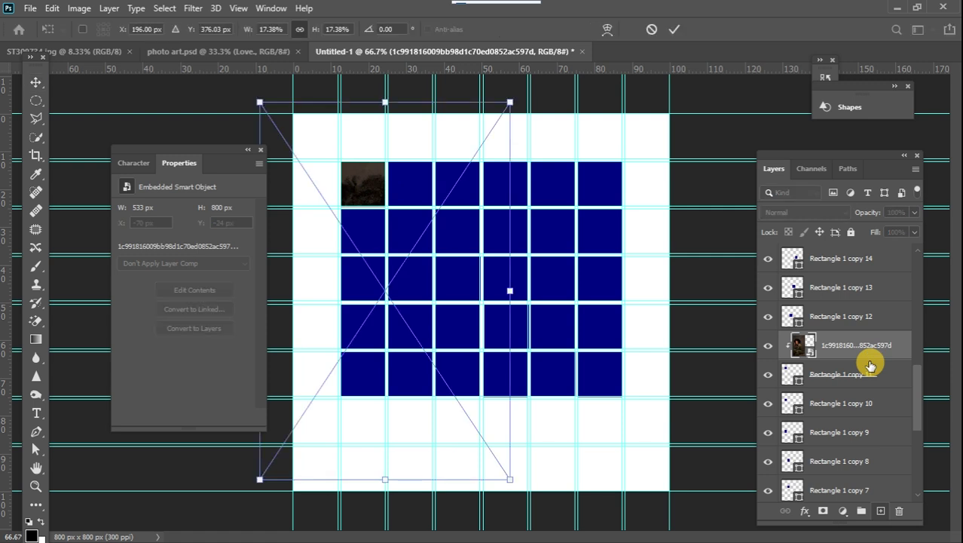
pyautogui.moveTo(508, 477); pyautogui.dragTo(410, 242)
pyautogui.moveTo(351, 193); pyautogui.dragTo(410, 212)
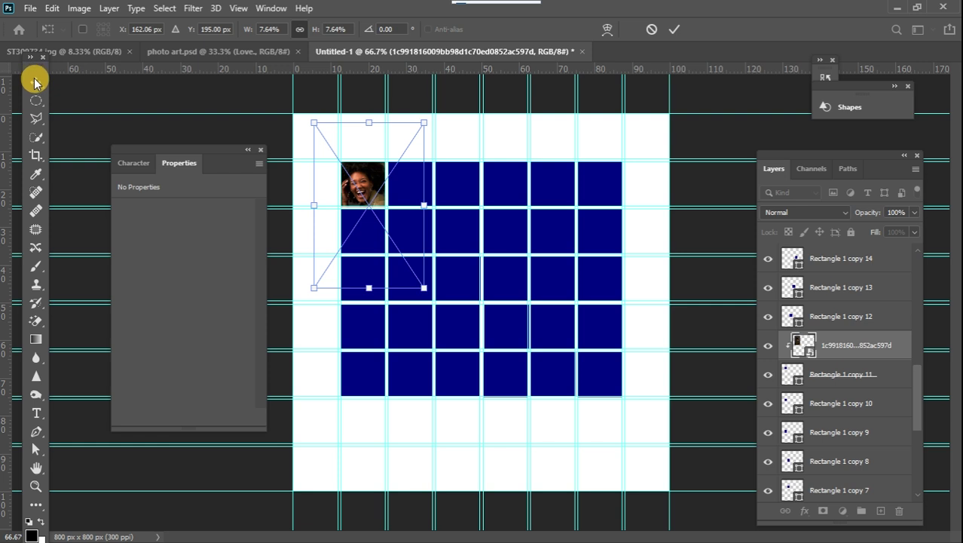
pyautogui.click(34, 82)
pyautogui.click(407, 182)
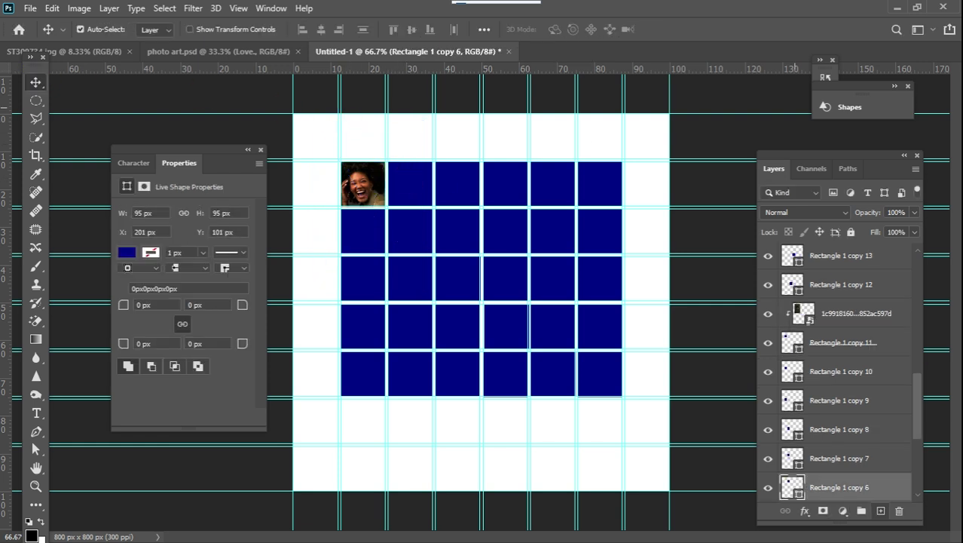
# Place the green-shirt photo from the USB drive and clip it to the second top-row square.
pyautogui.moveTo(948, 223)
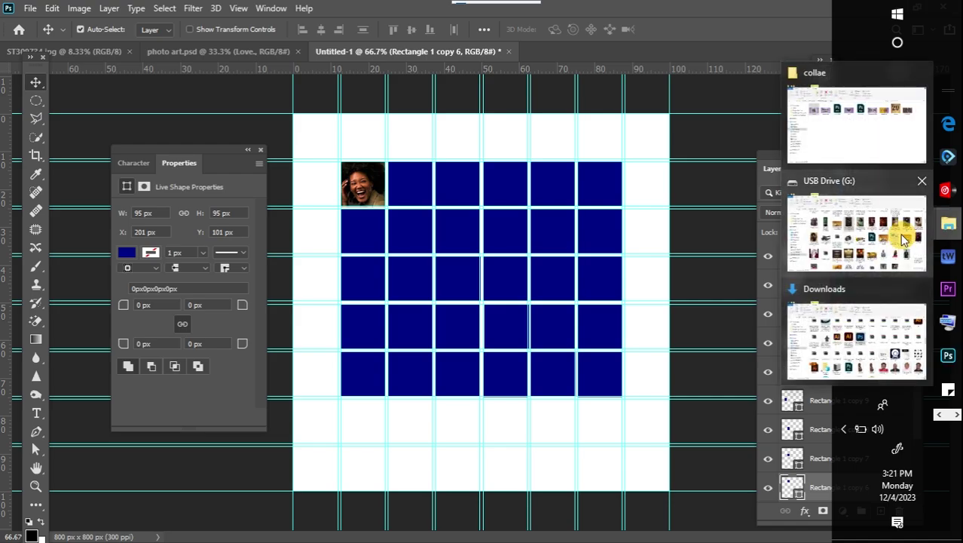
pyautogui.click(904, 239)
pyautogui.moveTo(505, 215); pyautogui.dragTo(413, 177)
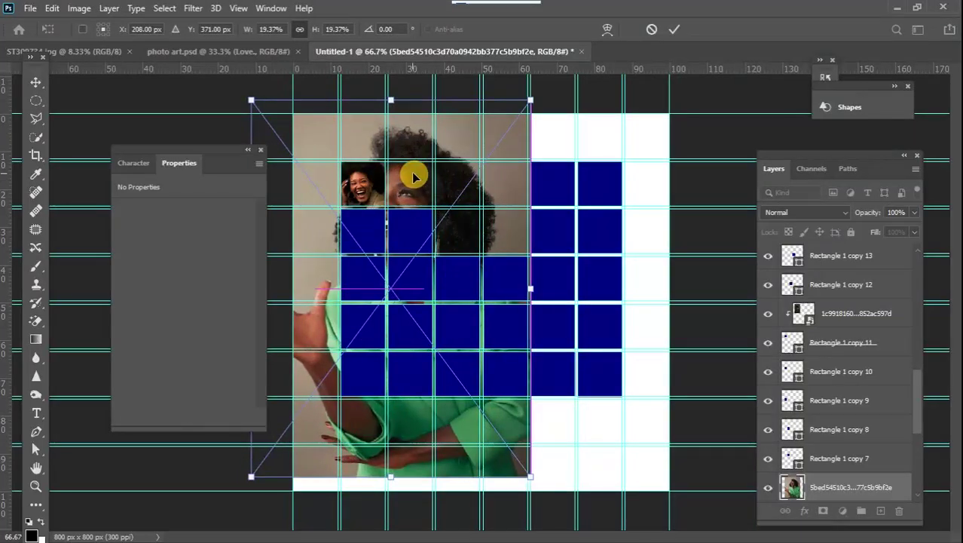
pyautogui.moveTo(918, 428); pyautogui.dragTo(915, 450)
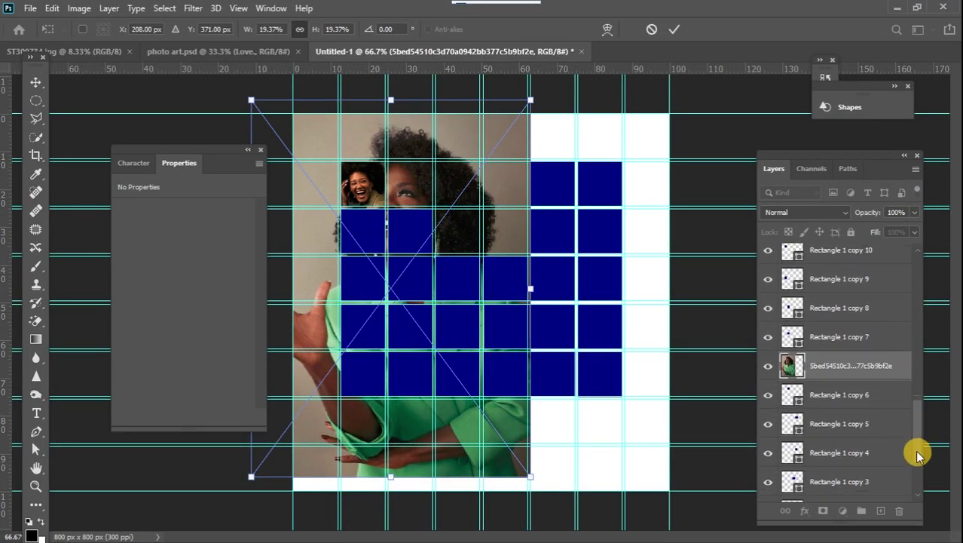
pyautogui.moveTo(882, 368); pyautogui.dragTo(884, 379)
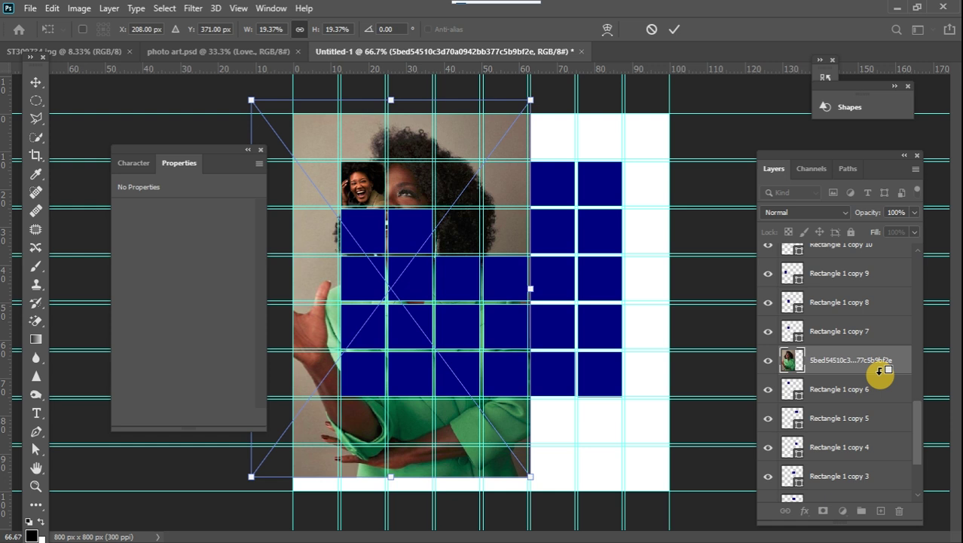
pyautogui.keyDown('alt'); pyautogui.click(879, 370); pyautogui.keyUp('alt')
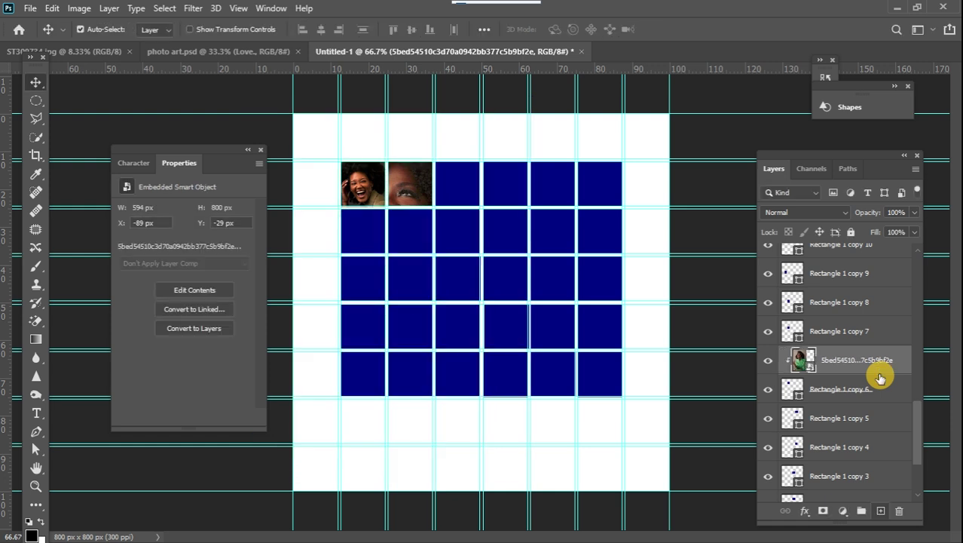
# Scale and align the green-shirt photo to fill the second top-row square.
pyautogui.hotkey('ctrl', 't')
pyautogui.moveTo(250, 99); pyautogui.dragTo(416, 229)
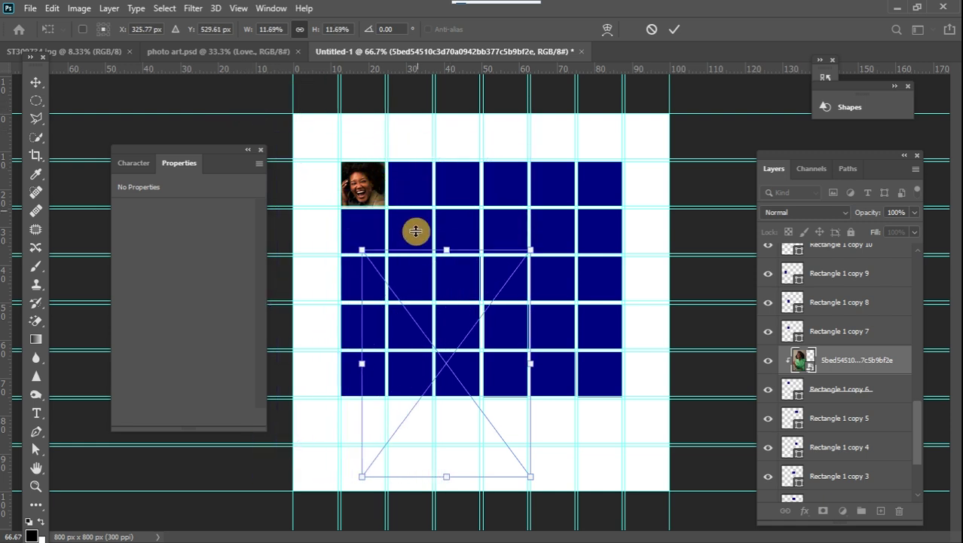
pyautogui.moveTo(431, 280); pyautogui.dragTo(390, 152)
pyautogui.moveTo(325, 124); pyautogui.dragTo(367, 162)
pyautogui.moveTo(415, 189); pyautogui.dragTo(406, 174)
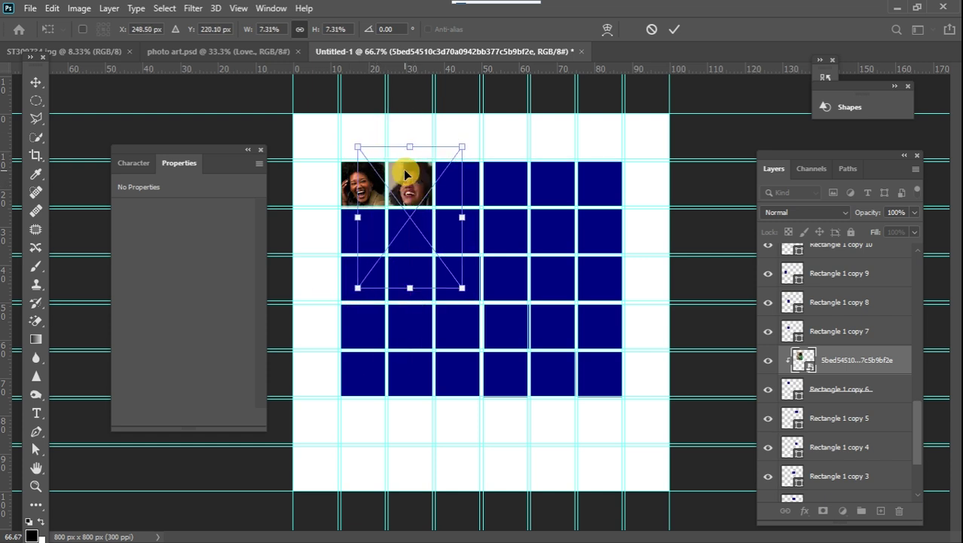
pyautogui.moveTo(360, 148); pyautogui.dragTo(400, 179)
pyautogui.click(35, 81)
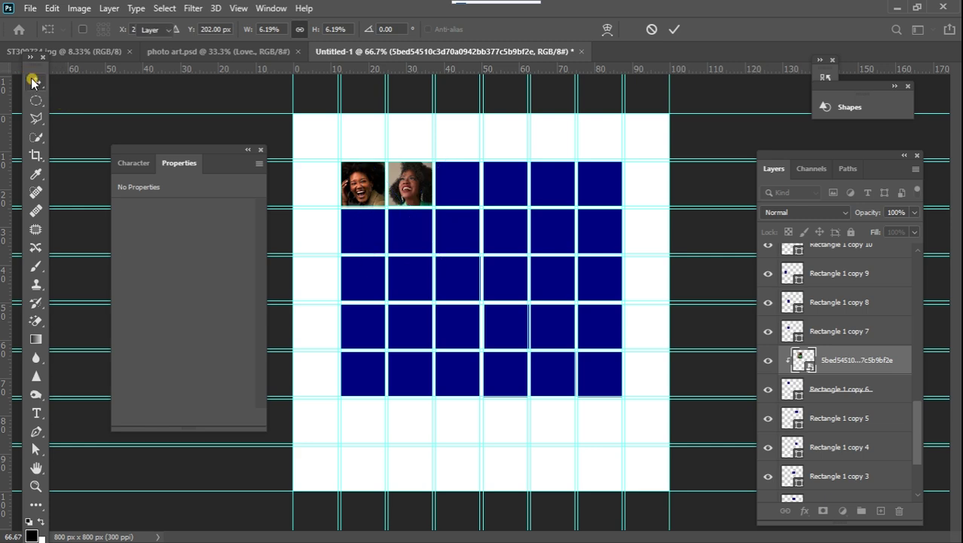
pyautogui.click(456, 189)
# Choose the next portrait in the USB Drive folder and bring it into Photoshop.
pyautogui.moveTo(951, 271)
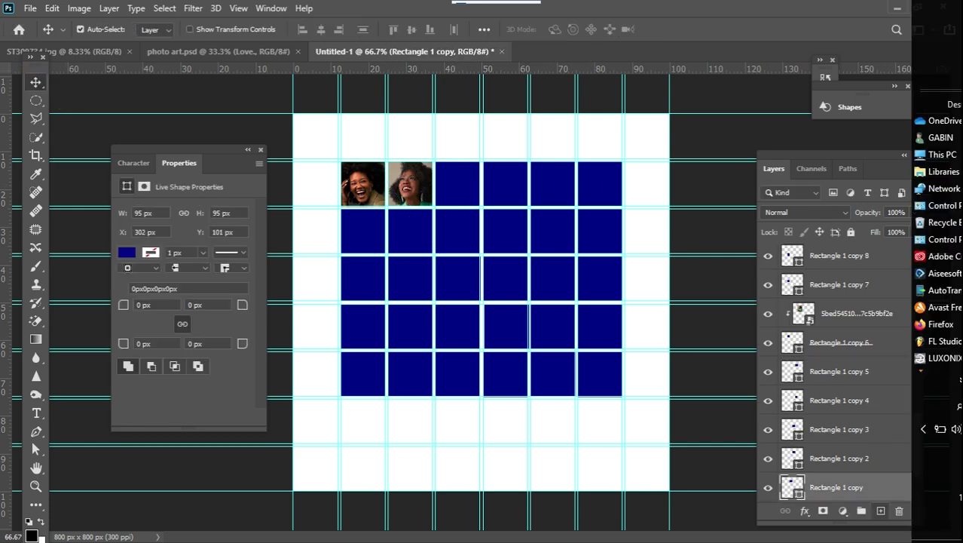
pyautogui.moveTo(948, 238)
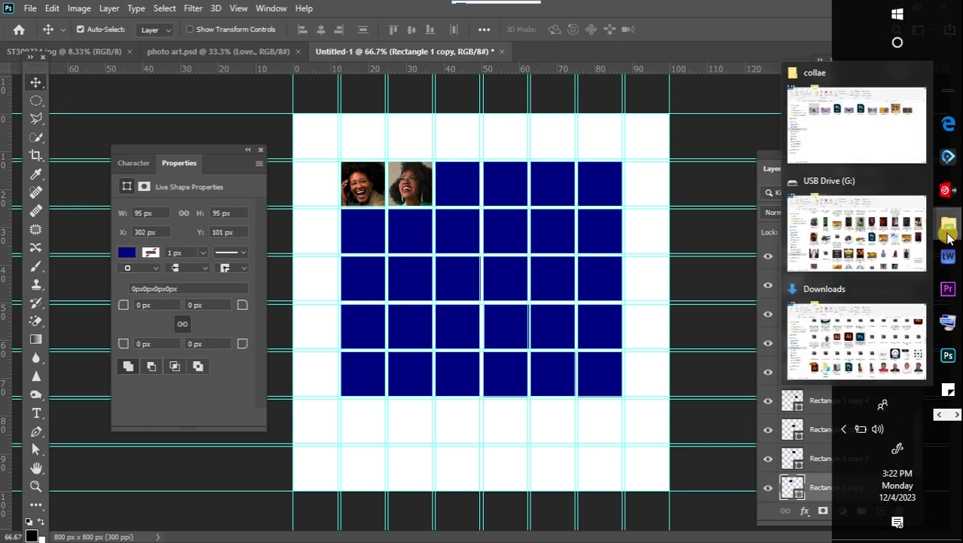
pyautogui.click(849, 291)
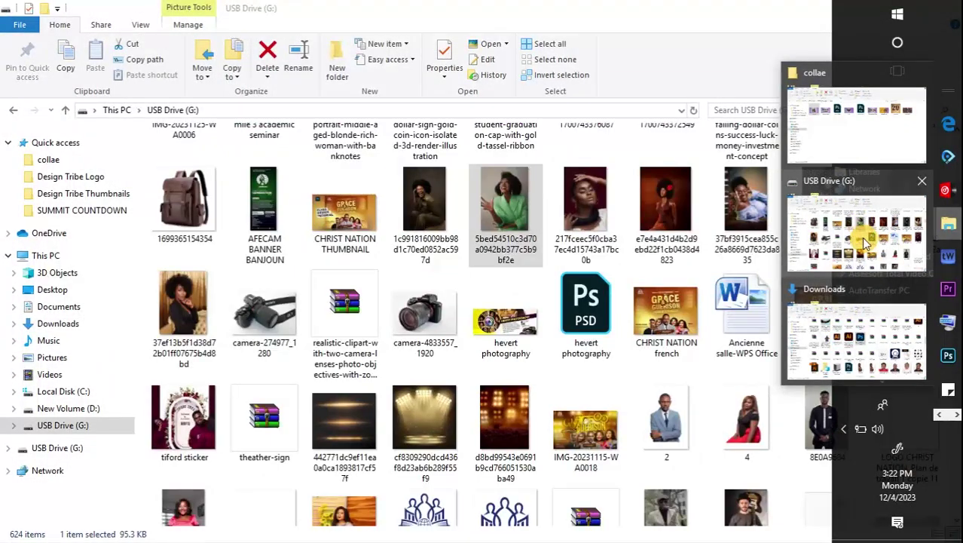
pyautogui.click(864, 244)
pyautogui.click(585, 204)
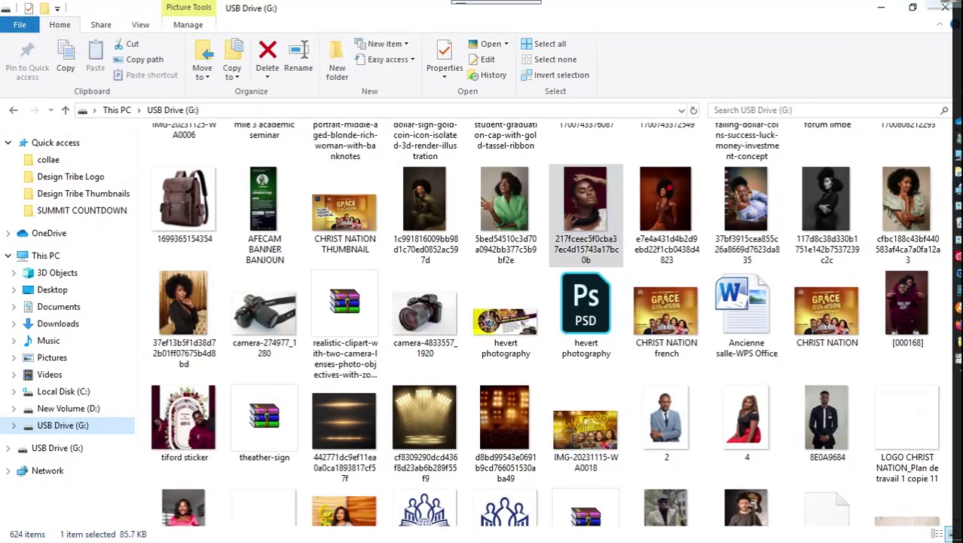
pyautogui.click(948, 355)
# Clip the next portrait into the third top-row square, scaled to about 6% to fit.
pyautogui.moveTo(497, 286); pyautogui.dragTo(453, 185)
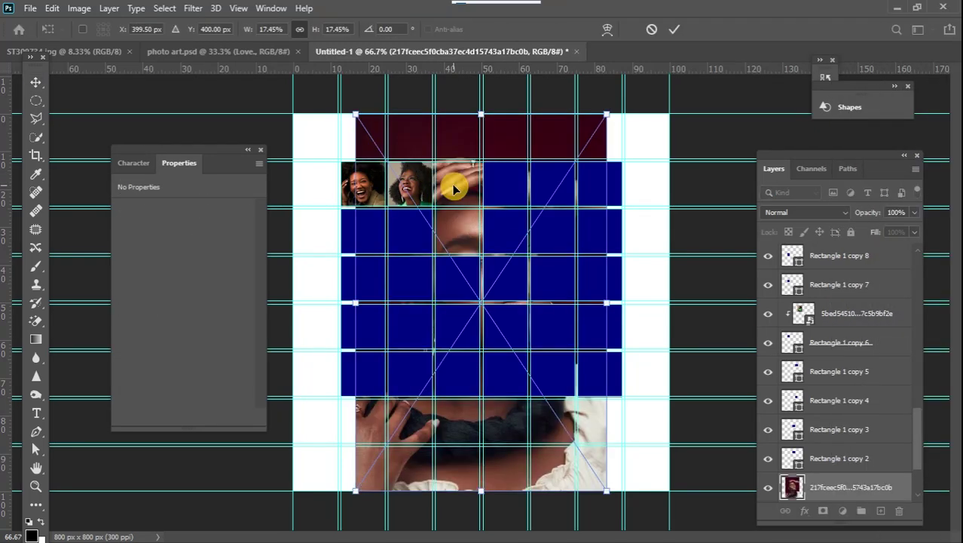
pyautogui.moveTo(914, 435); pyautogui.dragTo(918, 467)
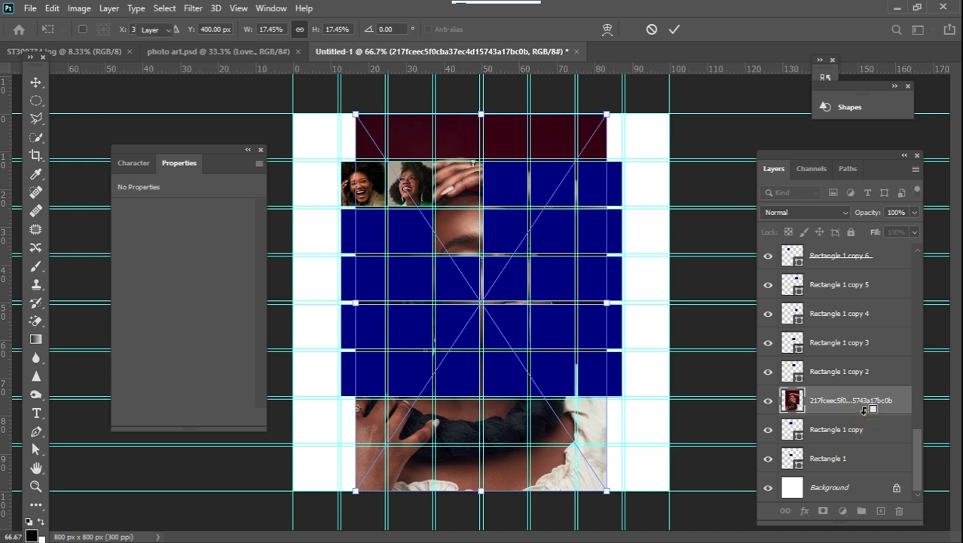
pyautogui.keyDown('alt'); pyautogui.click(864, 410); pyautogui.keyUp('alt')
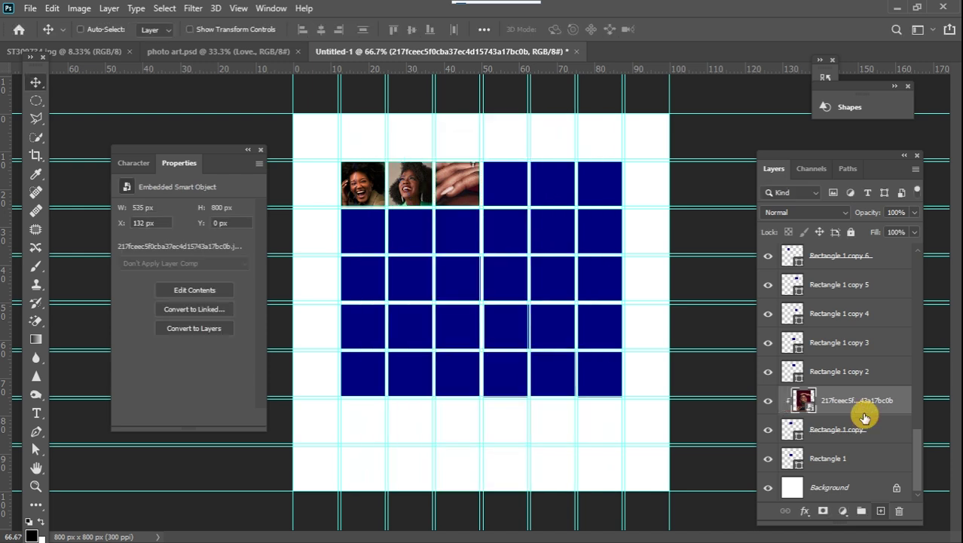
pyautogui.hotkey('ctrl', 't')
pyautogui.moveTo(358, 494); pyautogui.dragTo(480, 225)
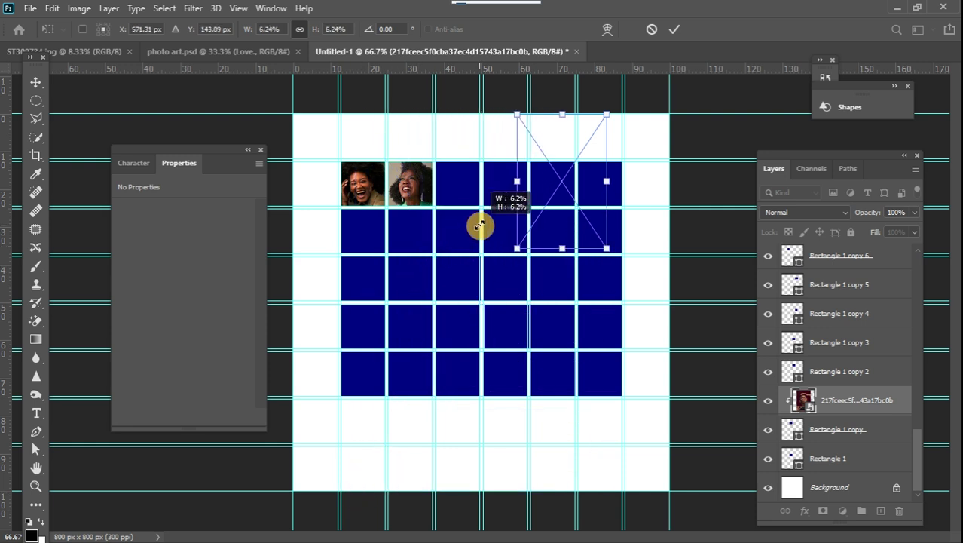
pyautogui.moveTo(537, 183); pyautogui.dragTo(446, 202)
pyautogui.moveTo(416, 273); pyautogui.dragTo(456, 193)
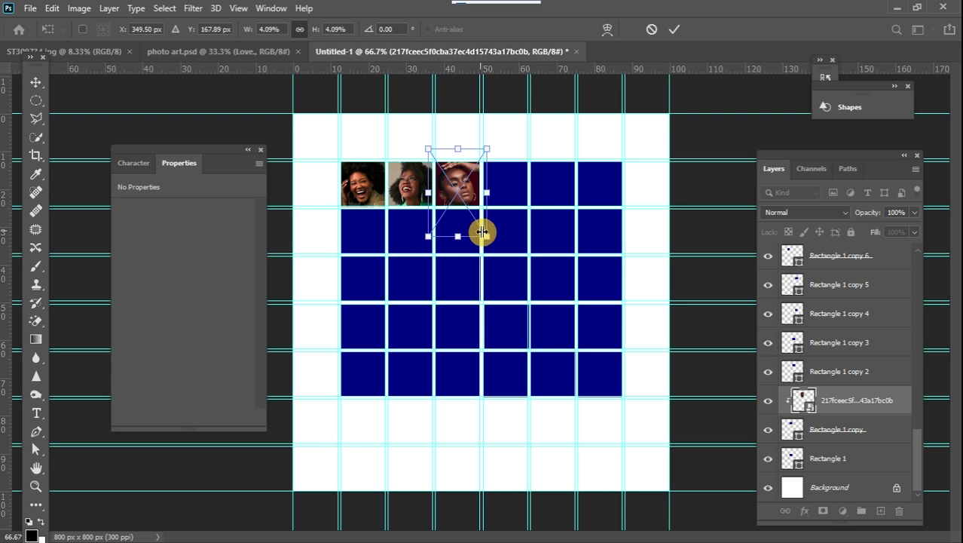
pyautogui.moveTo(490, 238); pyautogui.dragTo(466, 197)
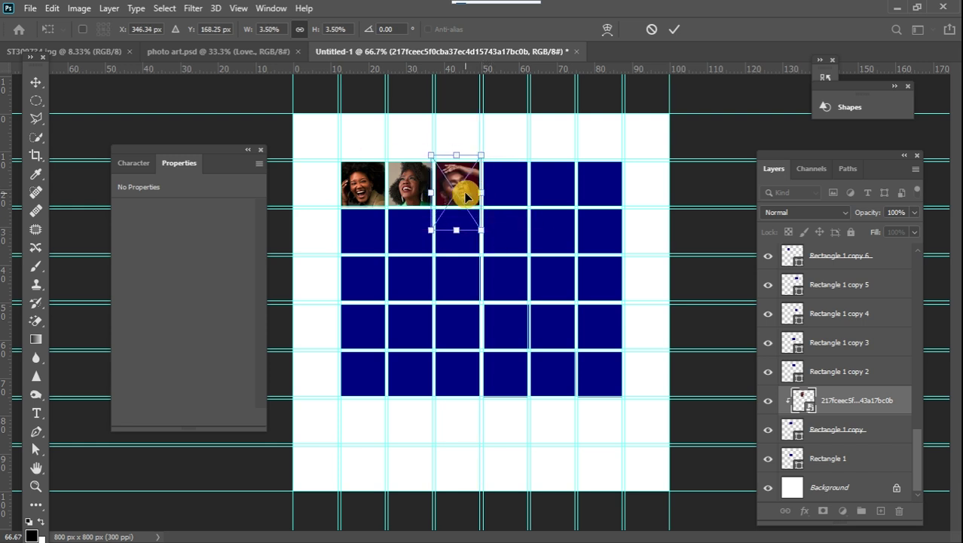
pyautogui.click(35, 82)
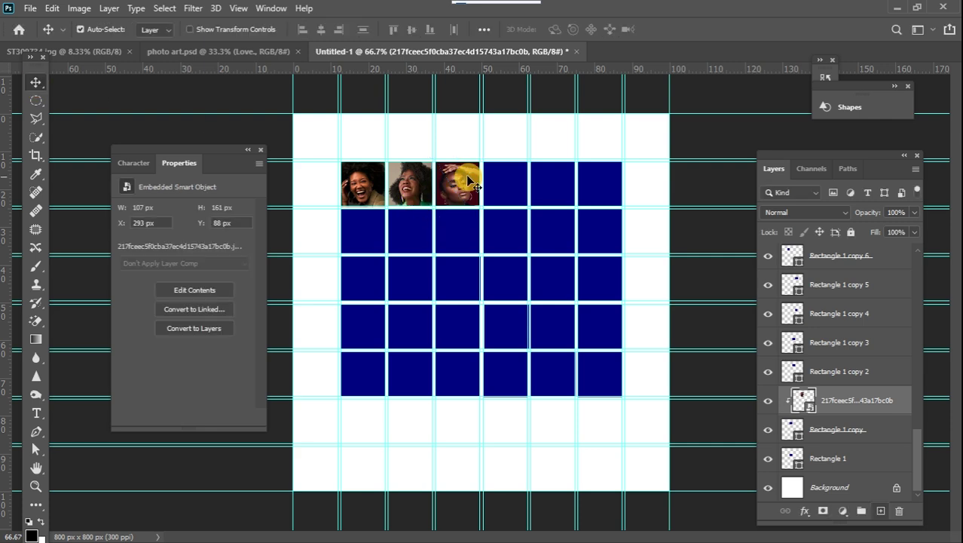
pyautogui.click(510, 190)
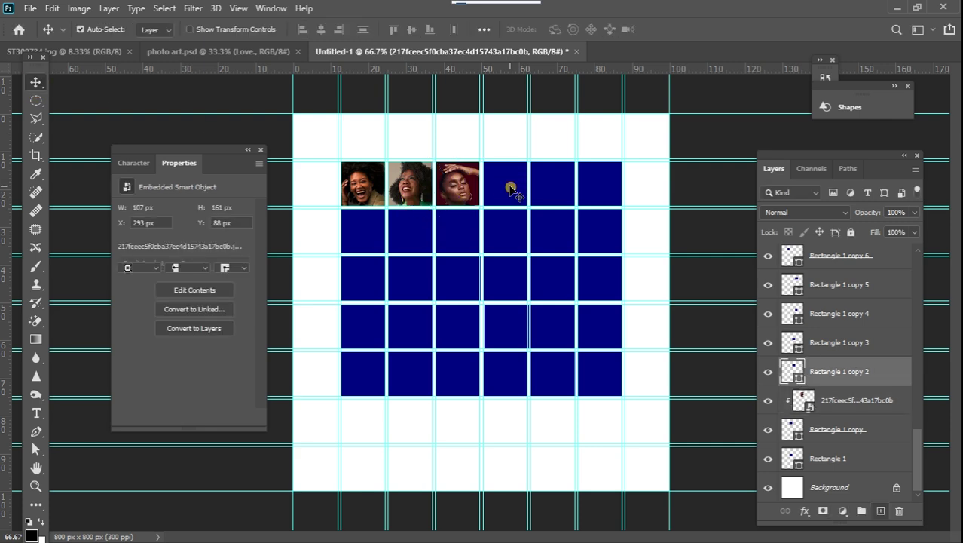
# Place further portraits from the USB drive and scale each into the remaining grid cells.
pyautogui.moveTo(957, 220)
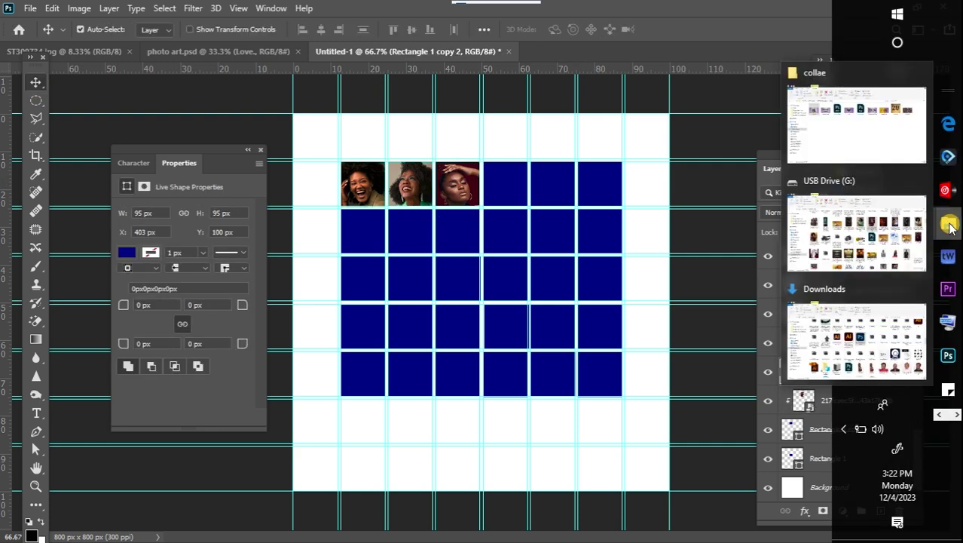
pyautogui.click(841, 228)
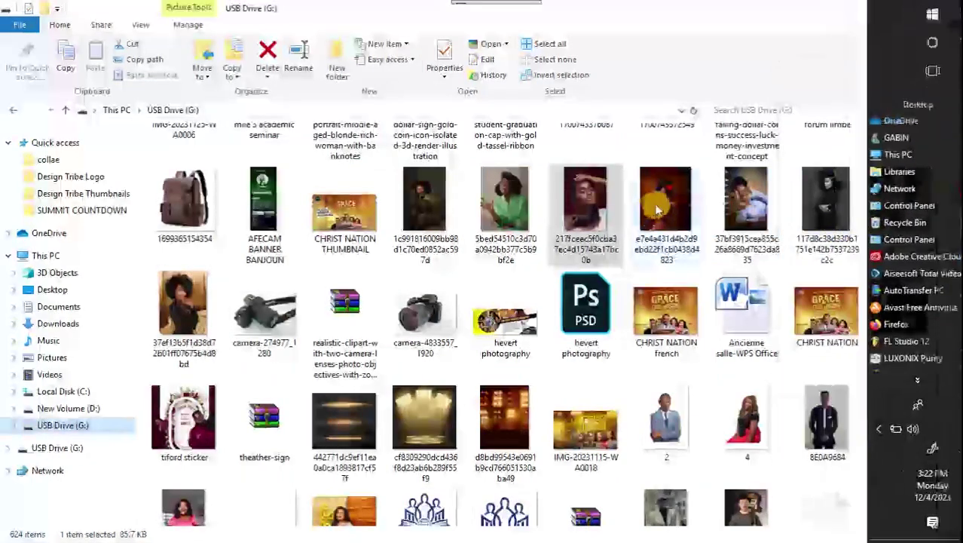
pyautogui.click(675, 200)
pyautogui.moveTo(949, 238); pyautogui.dragTo(507, 185)
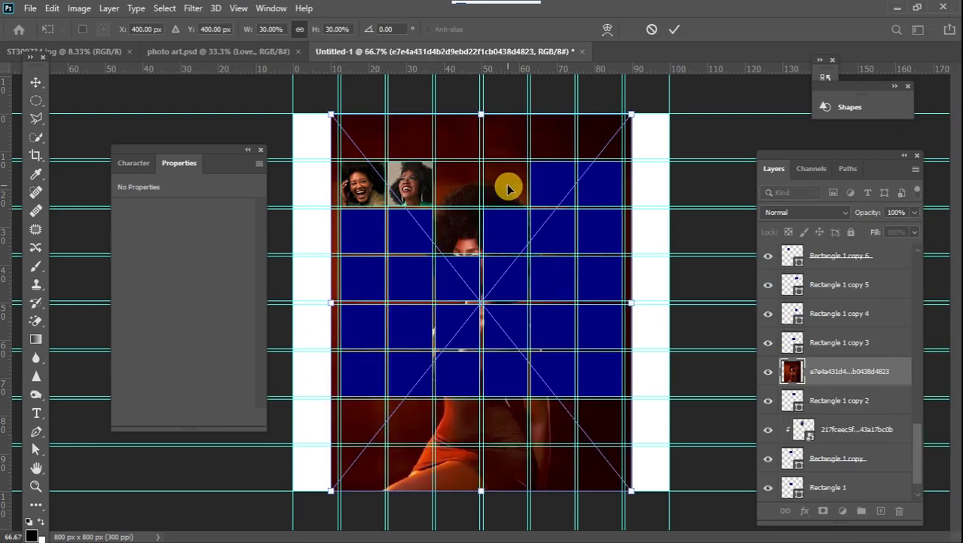
pyautogui.moveTo(631, 114); pyautogui.dragTo(563, 139)
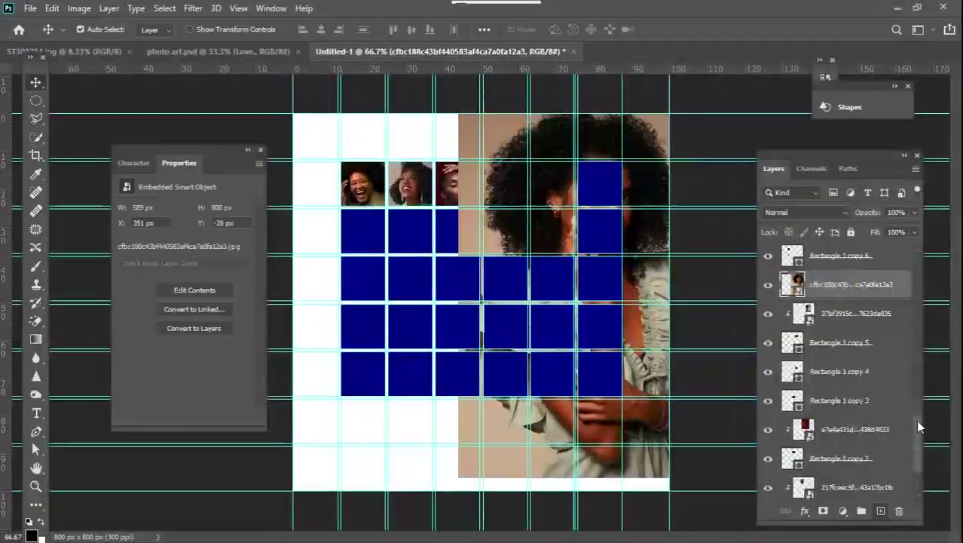
pyautogui.moveTo(459, 97); pyautogui.dragTo(492, 151)
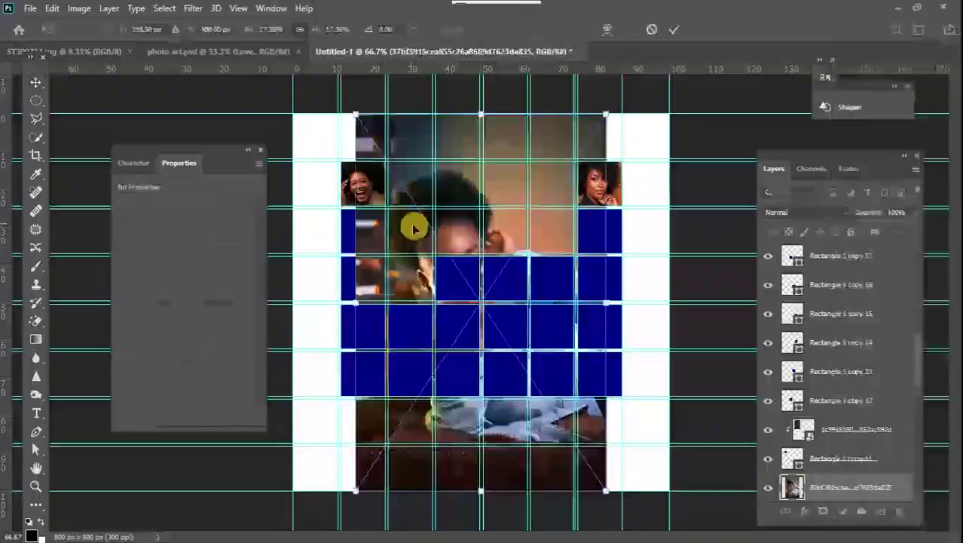
pyautogui.moveTo(409, 221); pyautogui.dragTo(413, 323)
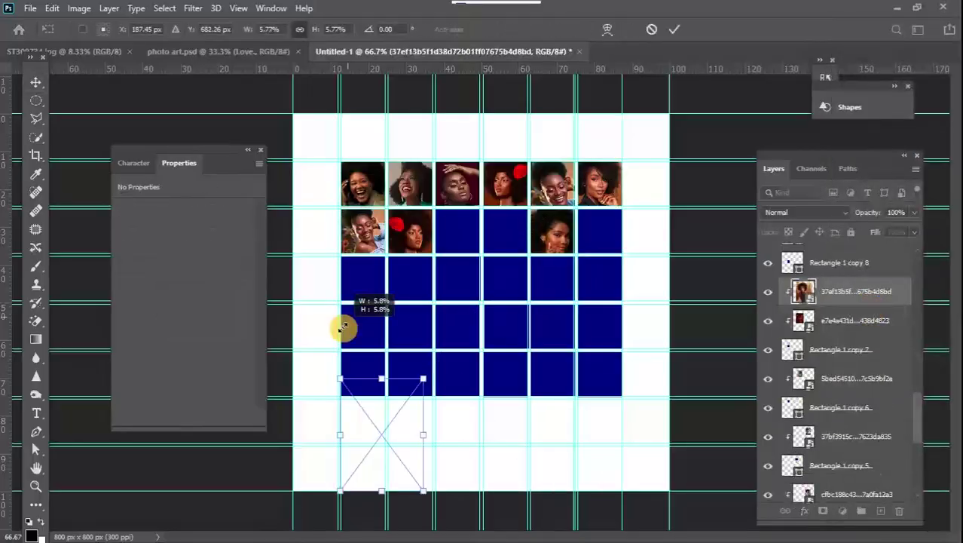
pyautogui.moveTo(340, 323); pyautogui.dragTo(408, 263)
pyautogui.moveTo(588, 269); pyautogui.dragTo(481, 301)
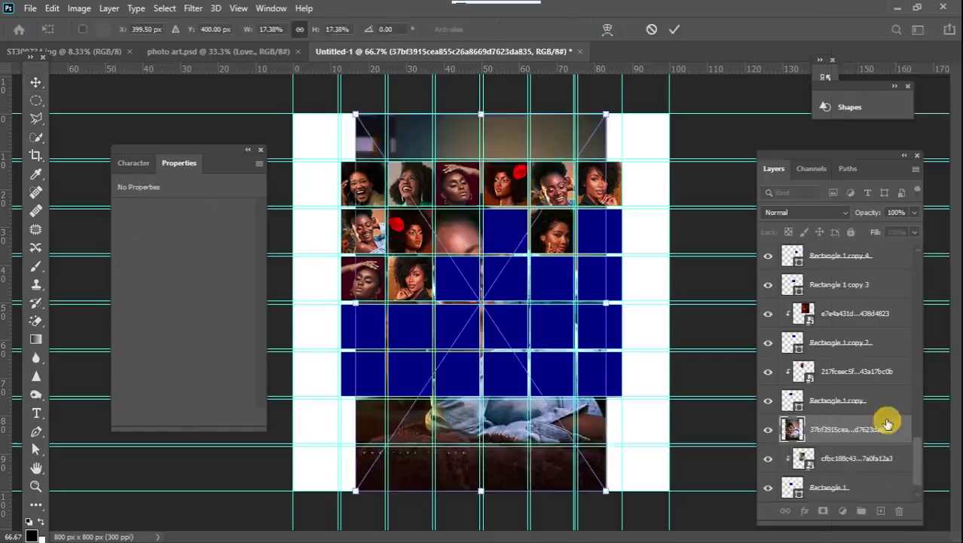
pyautogui.moveTo(343, 527); pyautogui.dragTo(464, 339)
pyautogui.press('Return')
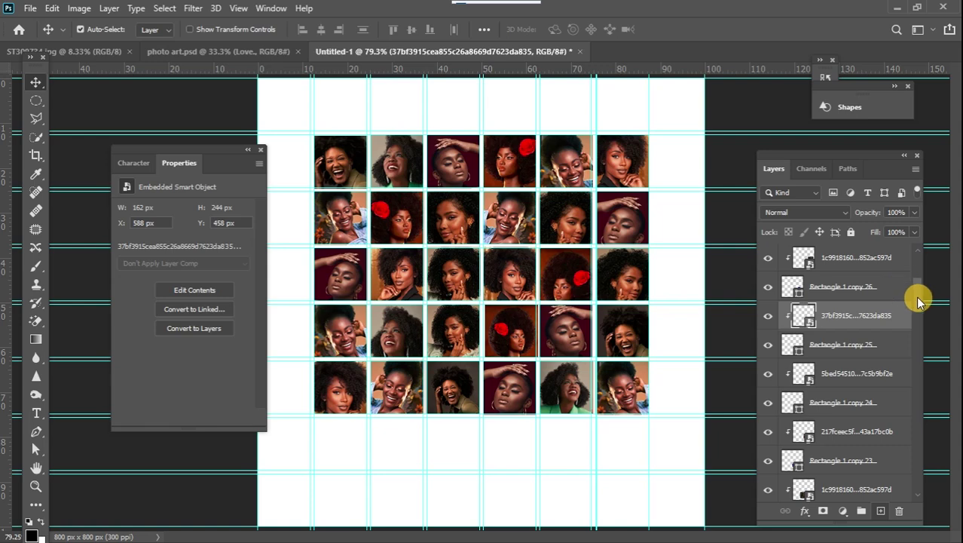
# Group all photo and square layers into Group 1, add a layer mask, and hide it.
pyautogui.scroll(3, 919, 301)
pyautogui.click(891, 260)
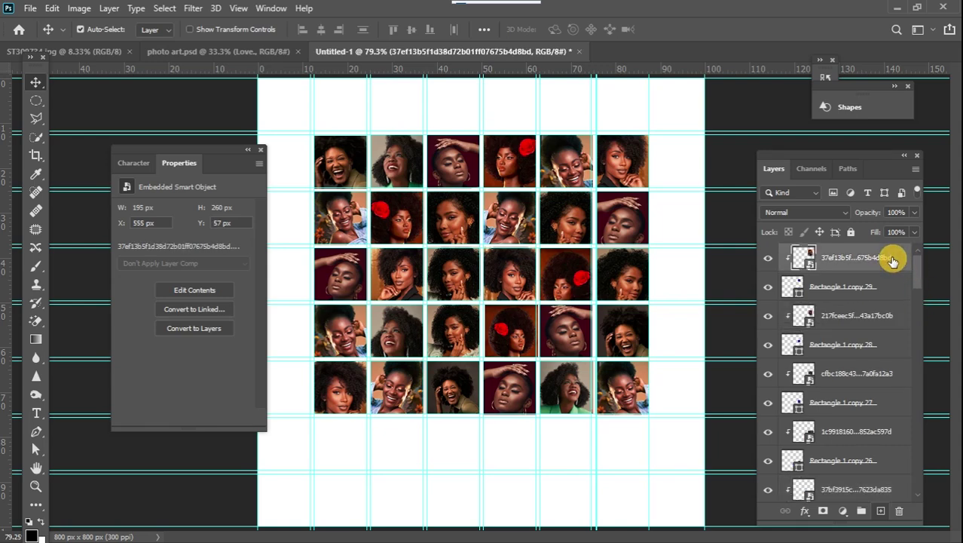
pyautogui.moveTo(919, 273); pyautogui.dragTo(918, 480)
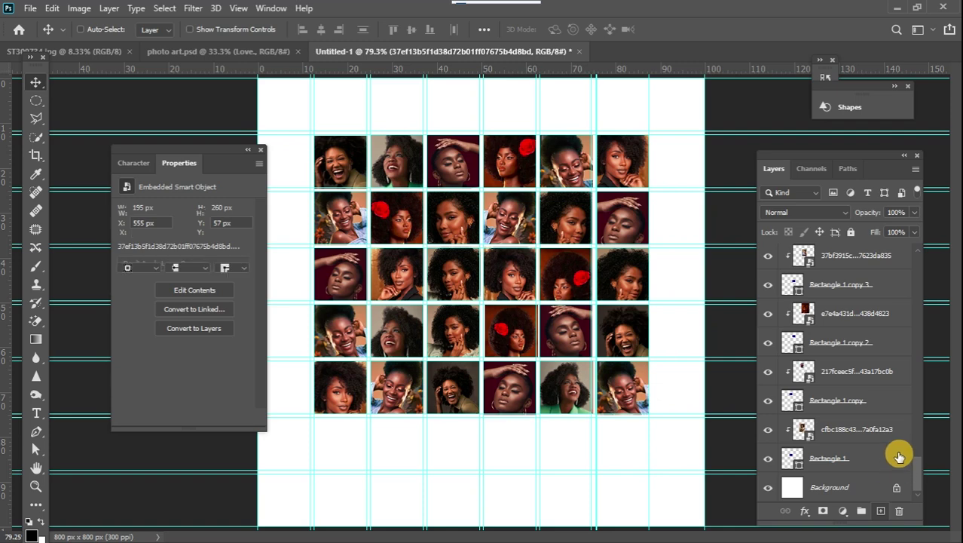
pyautogui.keyDown('shift'); pyautogui.click(899, 457); pyautogui.keyUp('shift')
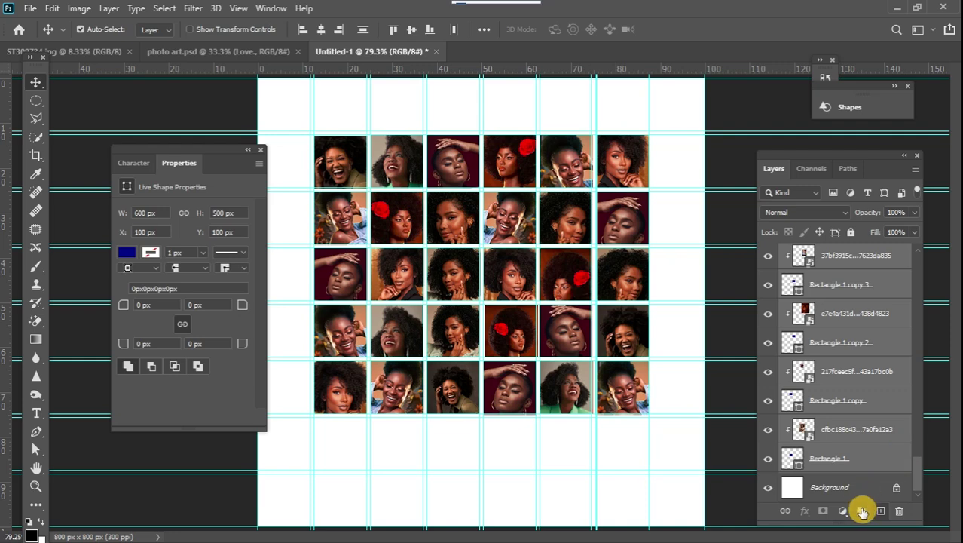
pyautogui.click(862, 511)
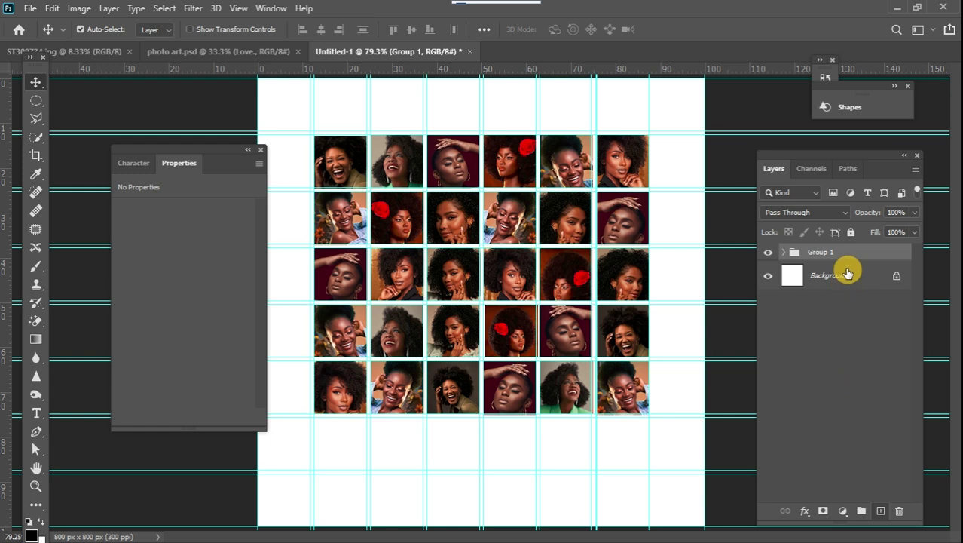
pyautogui.click(823, 512)
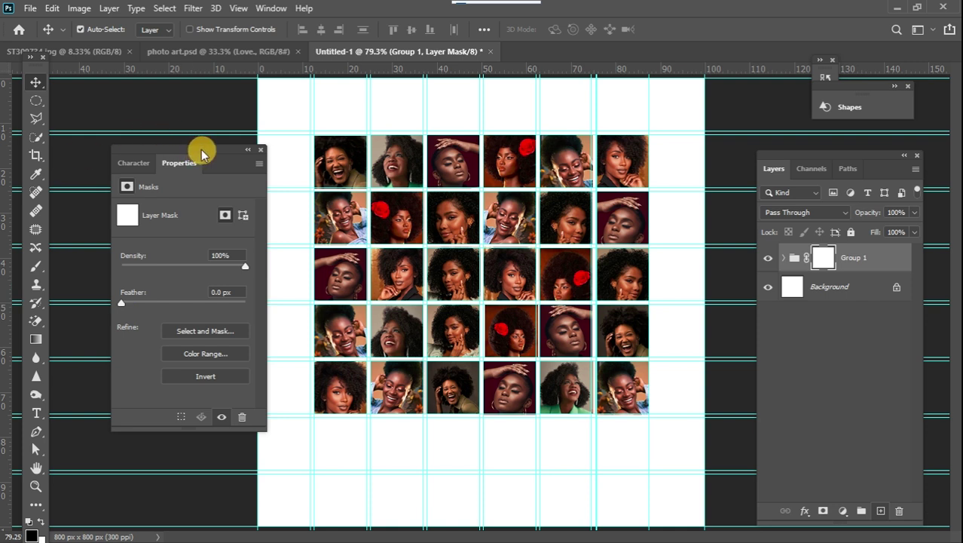
pyautogui.moveTo(202, 153); pyautogui.dragTo(143, 156)
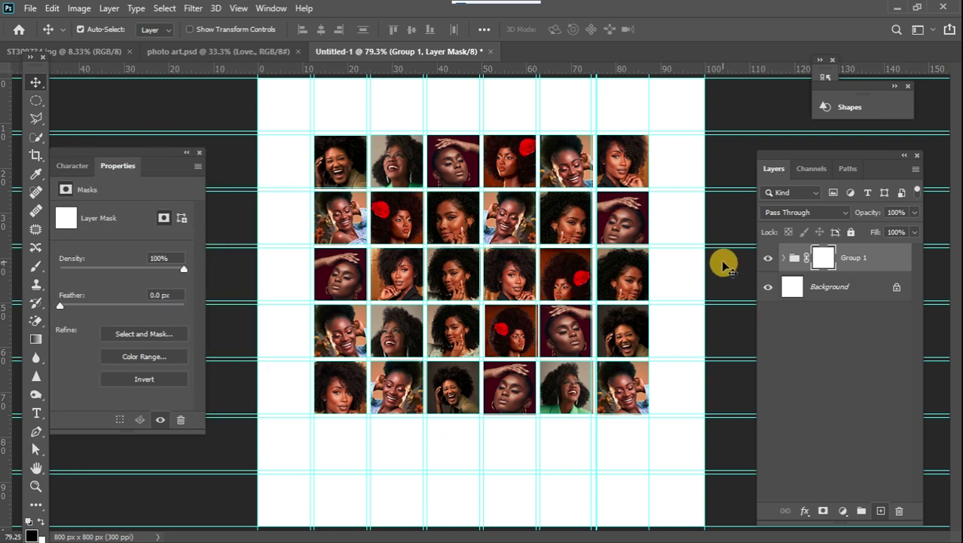
pyautogui.click(770, 258)
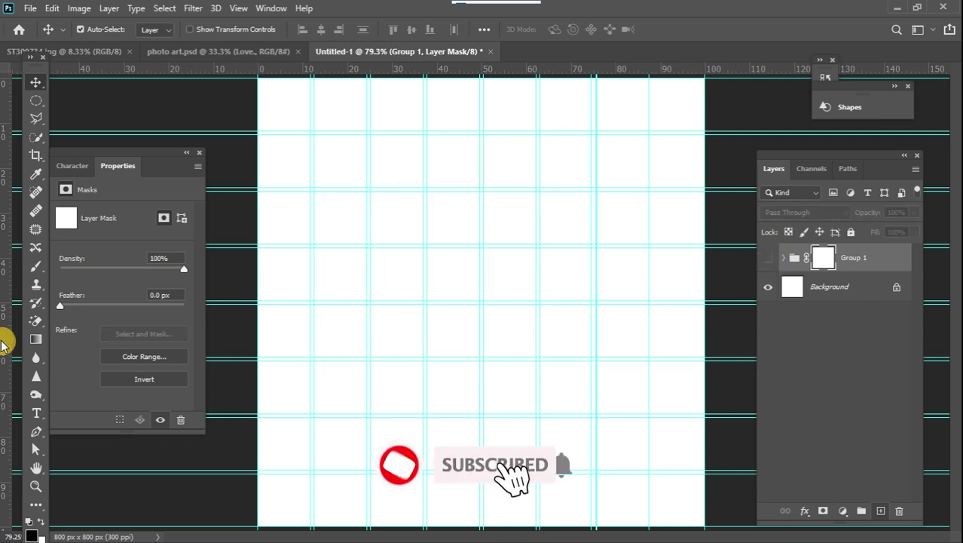
# Type '20' on the canvas in Acumin Variable Concept Condensed UltraBlack at 10 pt.
pyautogui.click(36, 414)
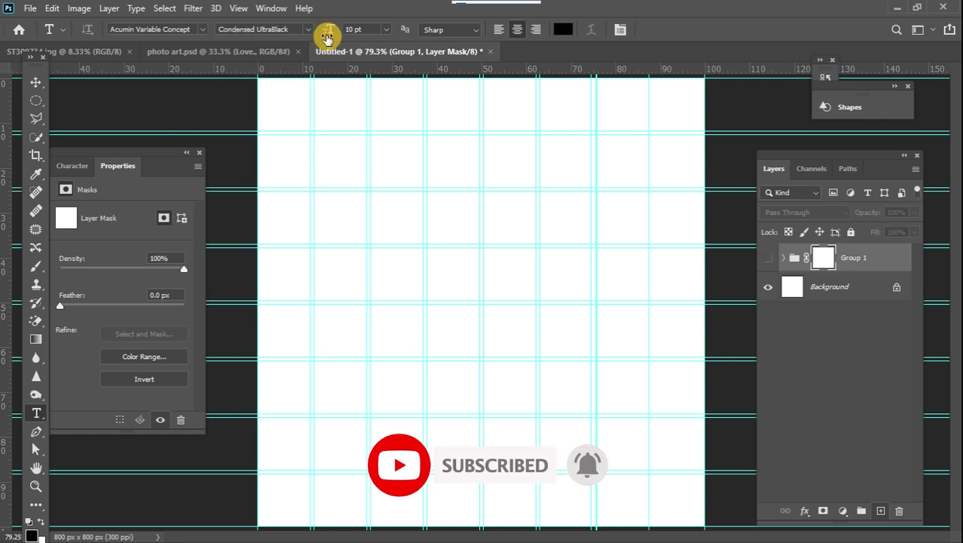
pyautogui.click(308, 31)
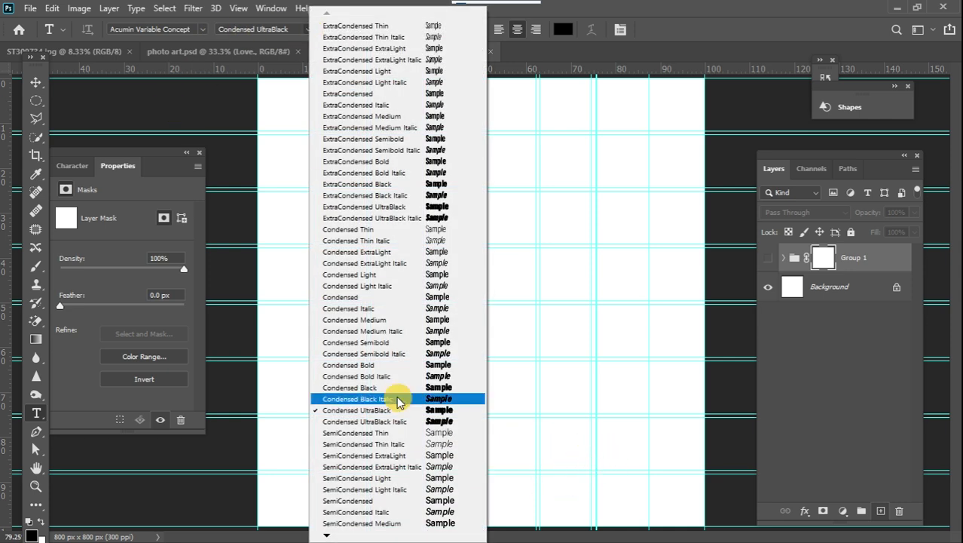
pyautogui.click(435, 412)
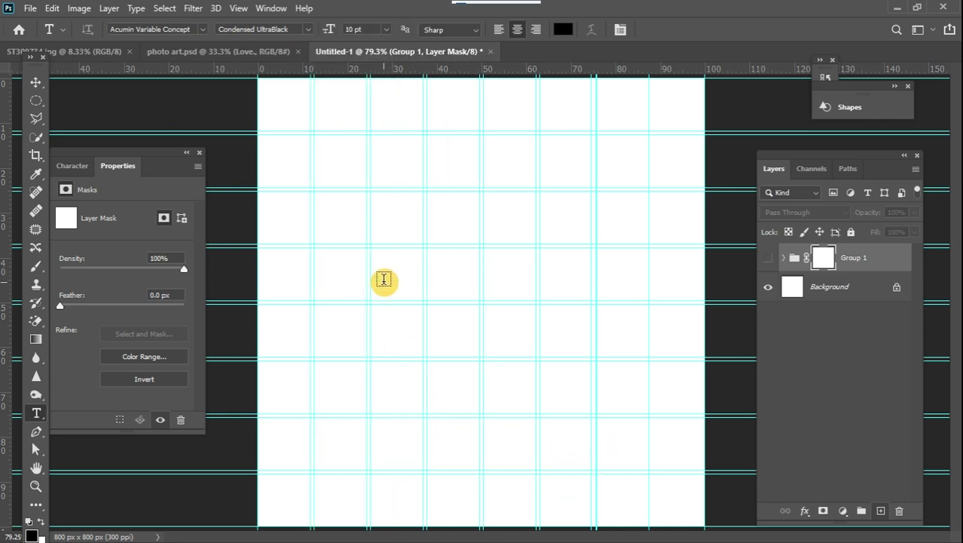
pyautogui.click(385, 237)
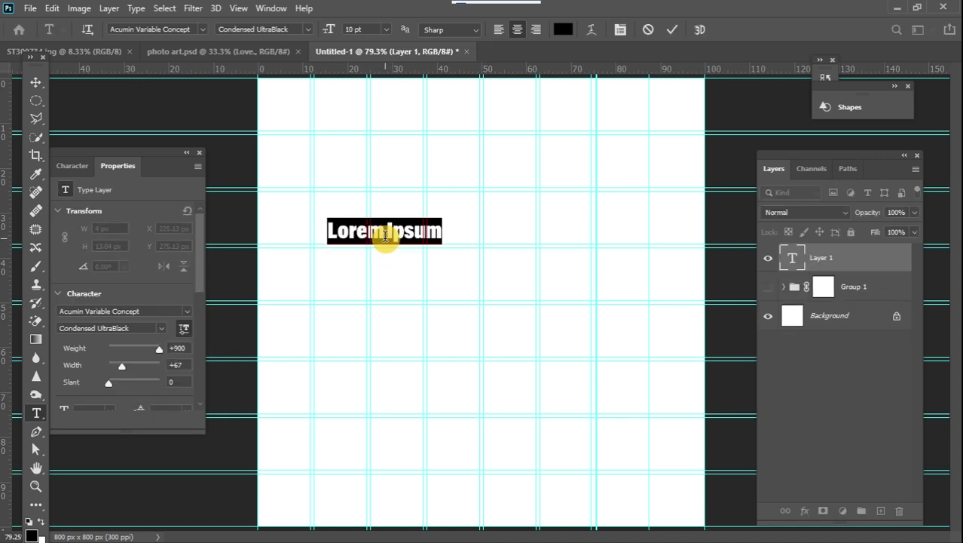
pyautogui.write('20')
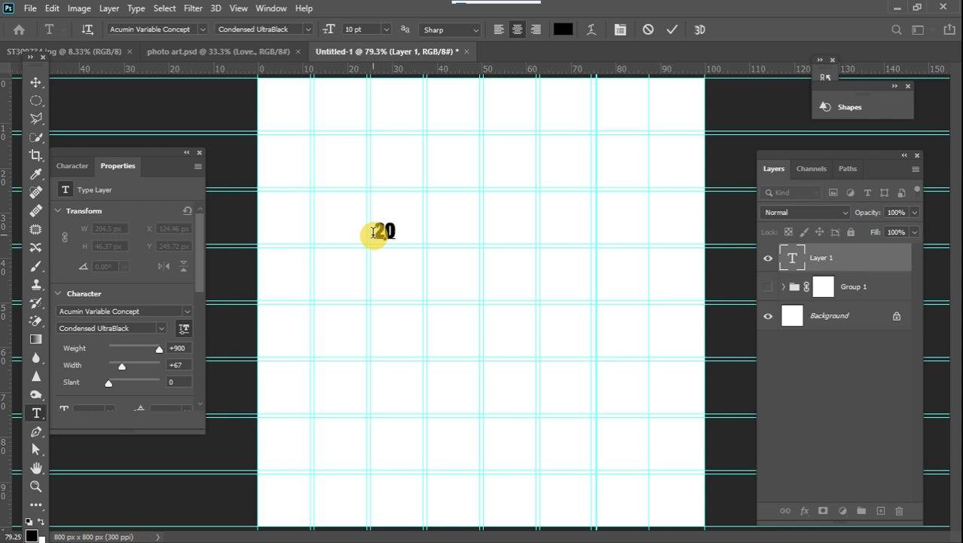
pyautogui.hotkey('ctrl', 't')
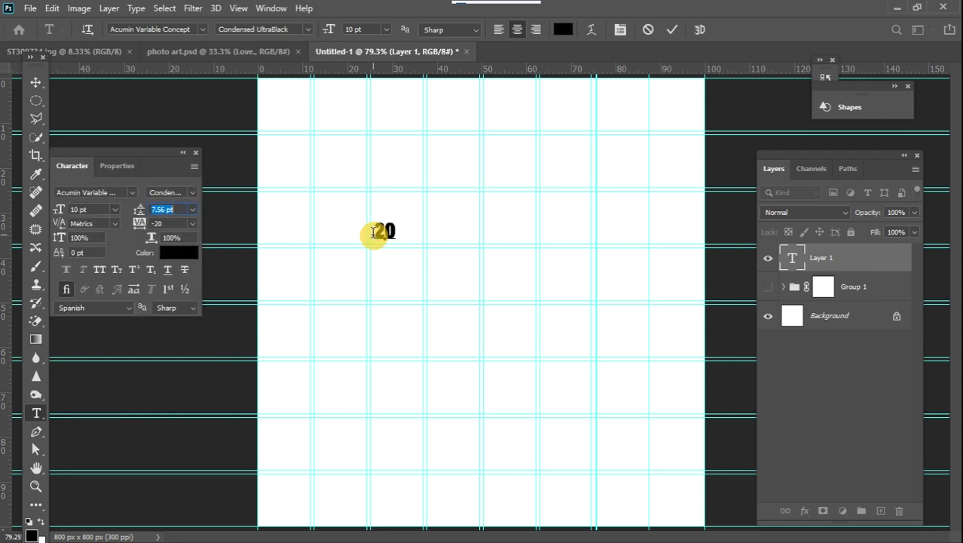
pyautogui.click(36, 81)
pyautogui.click(389, 236)
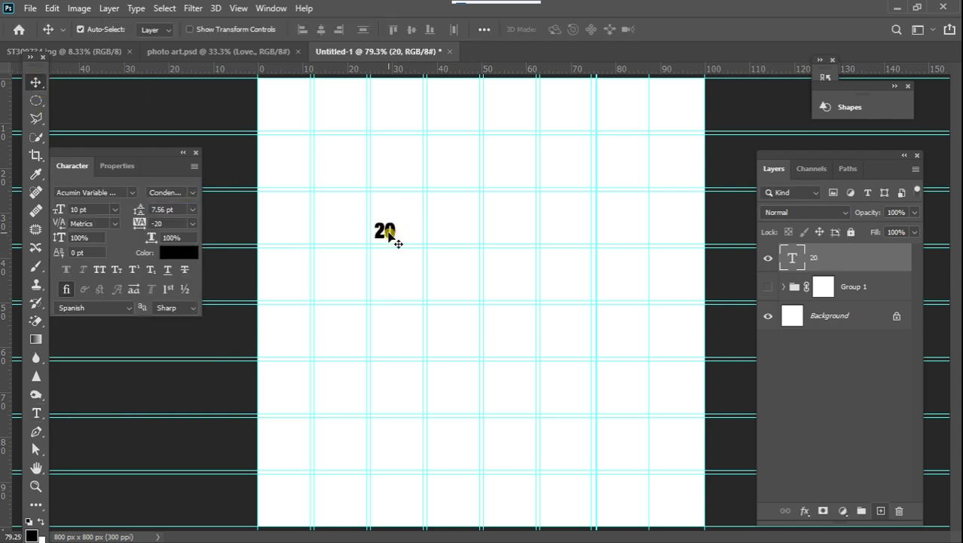
# Scale the black '20' up to 141.49 pt across the grid and show Group 1's portrait collage behind it.
pyautogui.hotkey('ctrl', 't')
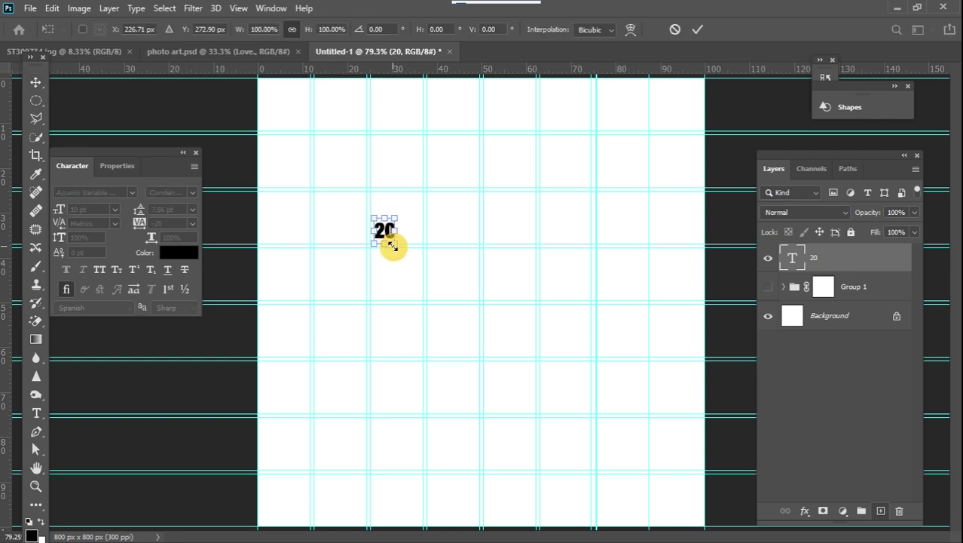
pyautogui.moveTo(395, 241); pyautogui.dragTo(638, 520)
pyautogui.moveTo(454, 291); pyautogui.dragTo(444, 228)
pyautogui.moveTo(445, 226); pyautogui.dragTo(441, 222)
pyautogui.moveTo(357, 146); pyautogui.dragTo(327, 129)
pyautogui.moveTo(449, 213); pyautogui.dragTo(424, 235)
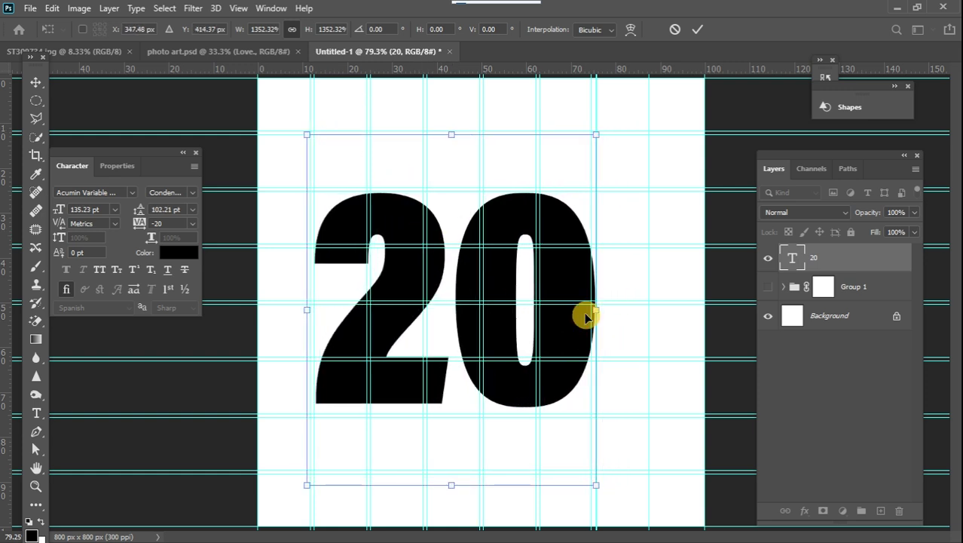
pyautogui.moveTo(597, 312)
pyautogui.mouseDown()
pyautogui.moveTo(647, 334)
pyautogui.moveTo(608, 314)
pyautogui.mouseUp()
pyautogui.moveTo(563, 278); pyautogui.dragTo(567, 282)
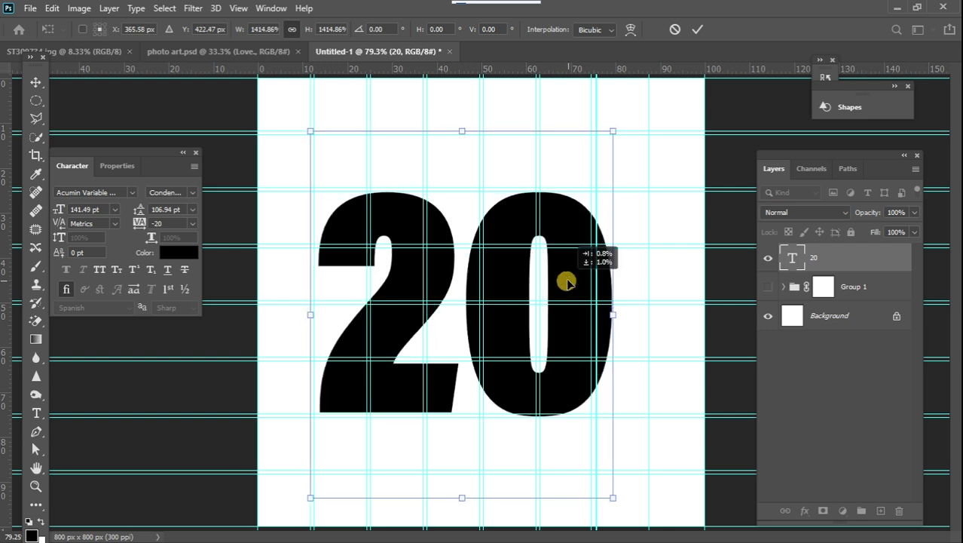
pyautogui.click(35, 81)
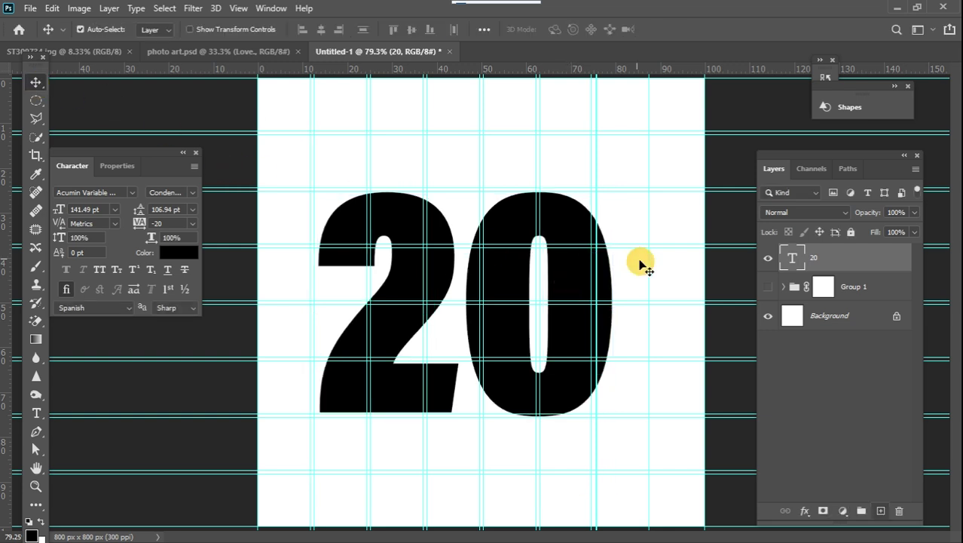
pyautogui.click(769, 287)
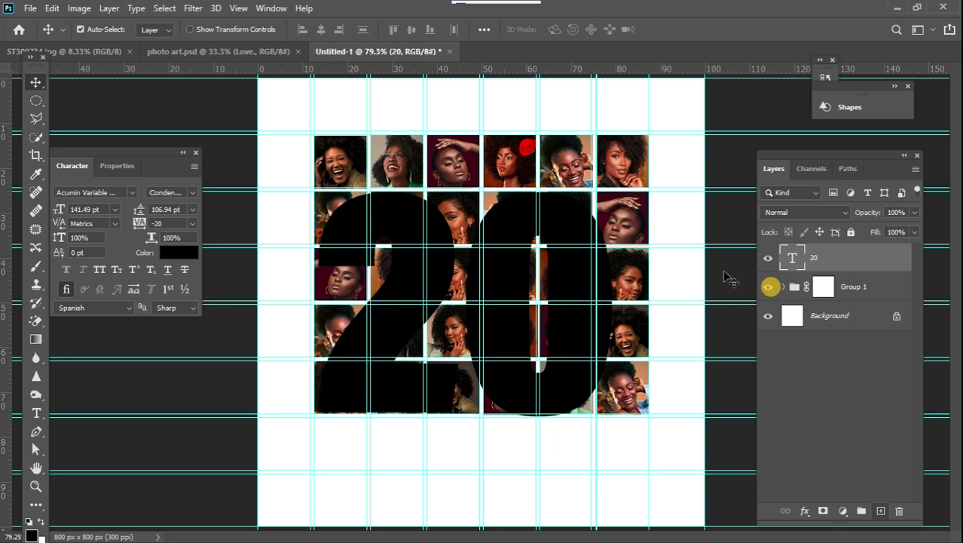
# Shift the '20' up and right over the collage and load its digit outline as a selection.
pyautogui.moveTo(507, 222); pyautogui.dragTo(523, 199)
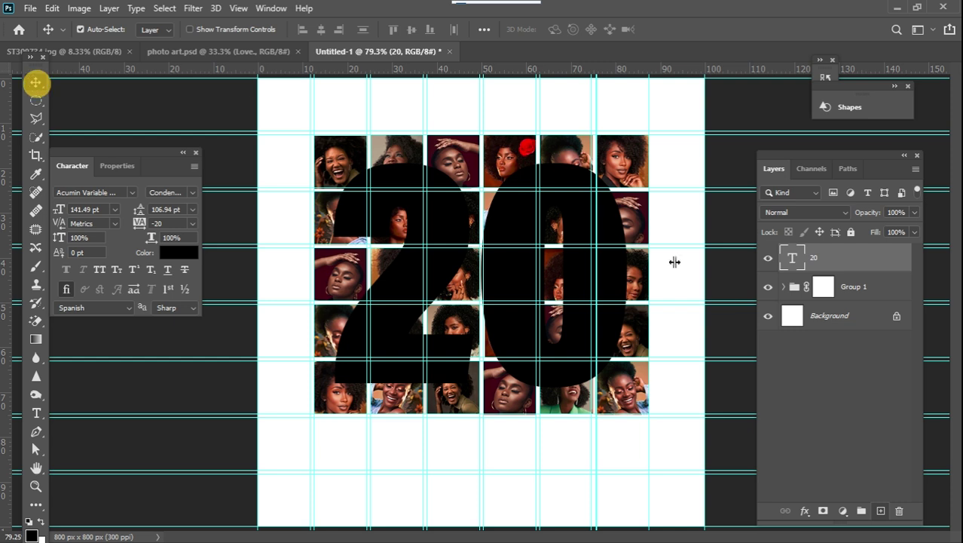
pyautogui.click(826, 356)
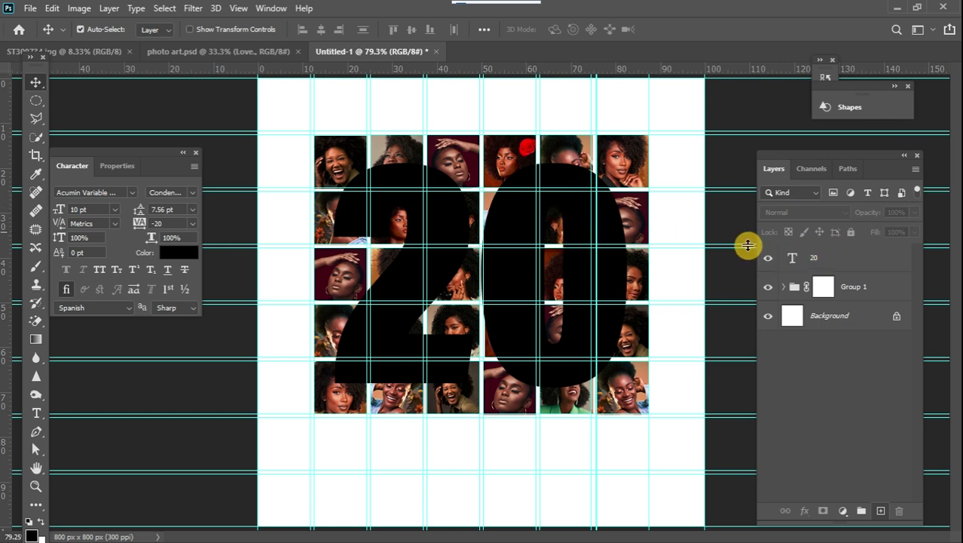
pyautogui.click(797, 260)
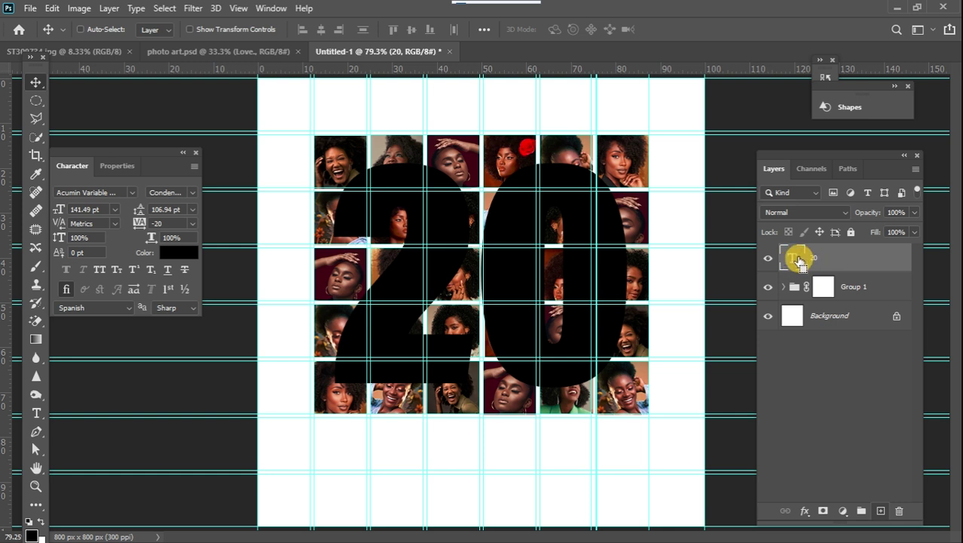
pyautogui.keyDown('ctrl'); pyautogui.click(797, 261); pyautogui.keyUp('ctrl')
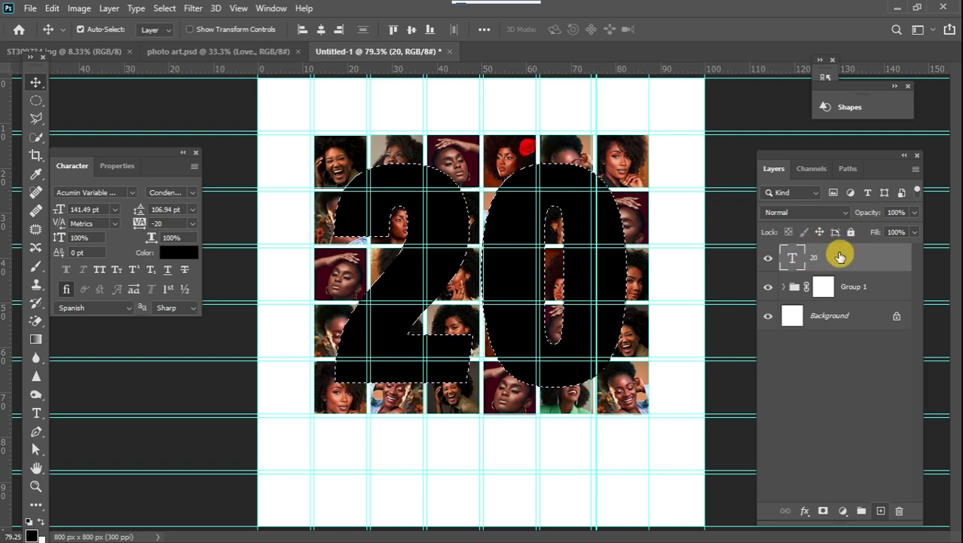
# Invert the selection on Group 1's mask so portraits show only inside the '20' digits.
pyautogui.click(827, 295)
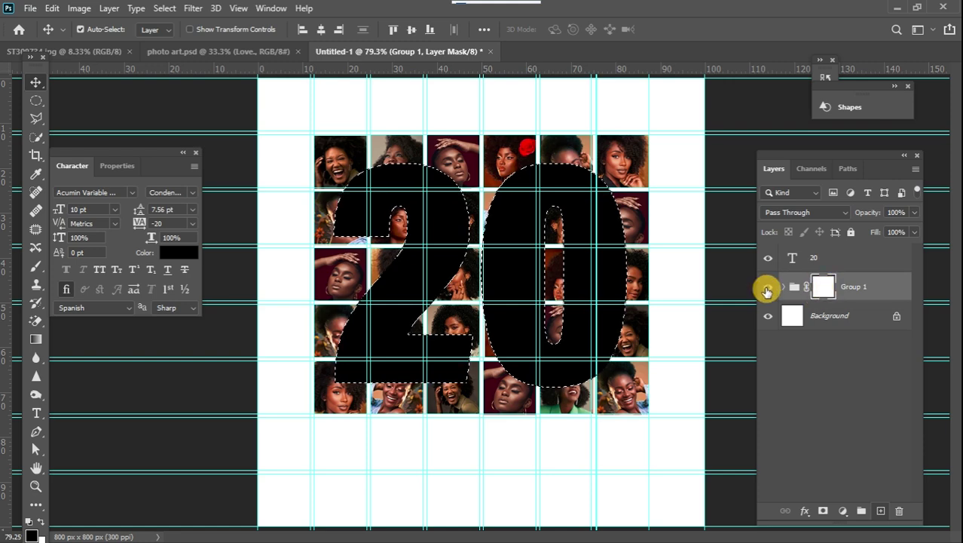
pyautogui.click(768, 293)
pyautogui.click(768, 293)
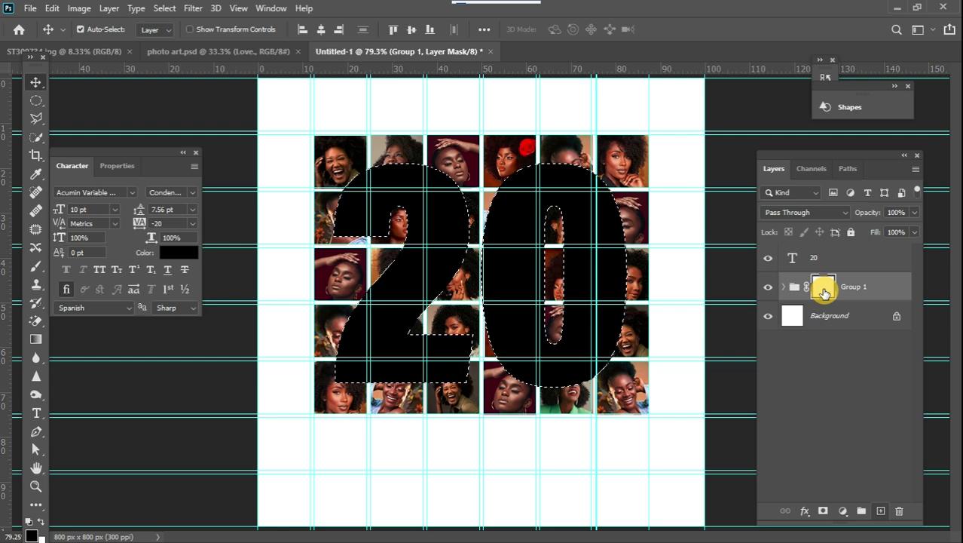
pyautogui.click(169, 9)
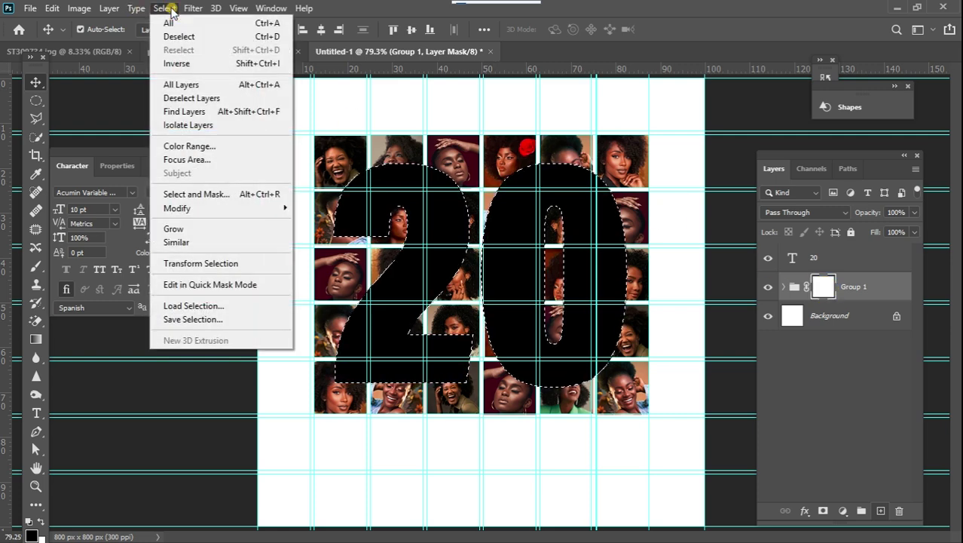
pyautogui.click(187, 65)
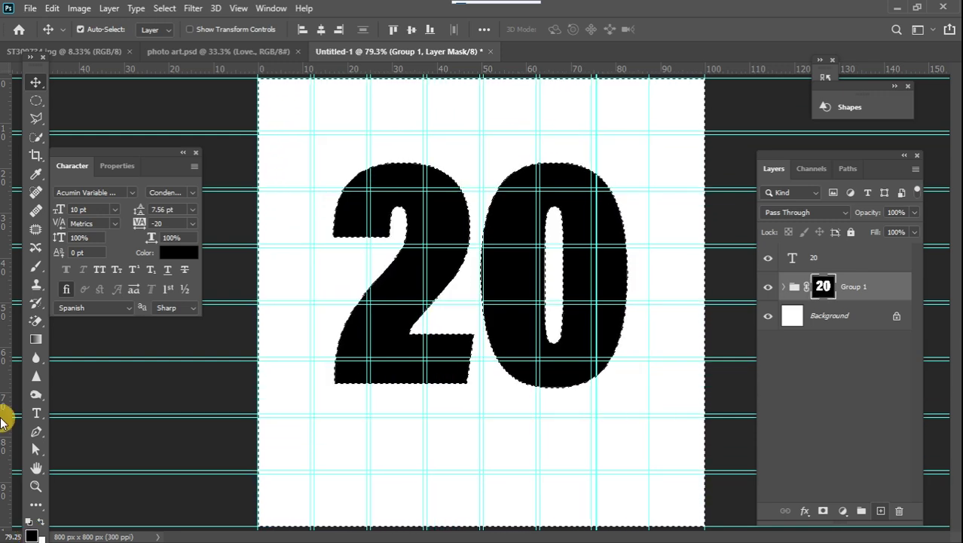
pyautogui.click(37, 102)
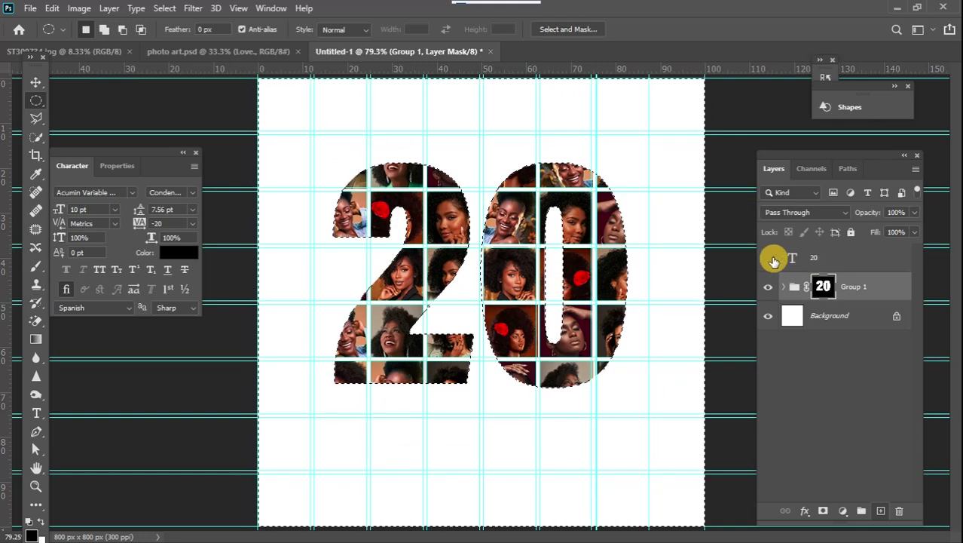
# Deselect, duplicate the masked Group 1 as Group 1 copy, and open the copy's mask properties.
pyautogui.click(275, 124)
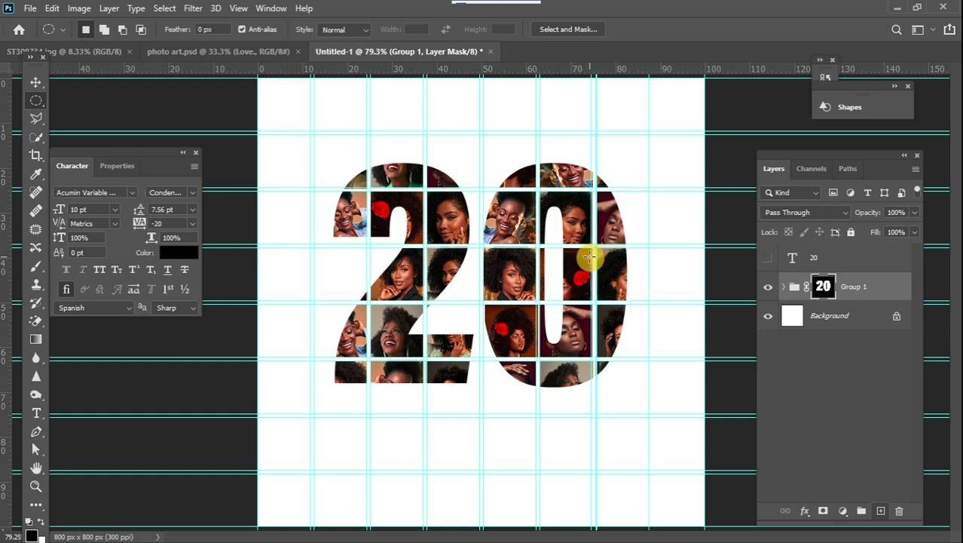
pyautogui.click(770, 260)
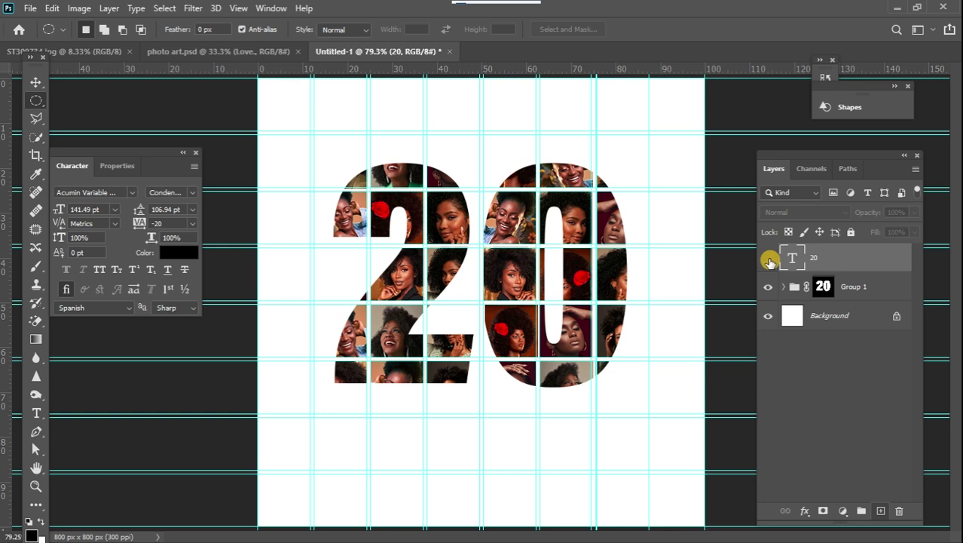
pyautogui.click(891, 285)
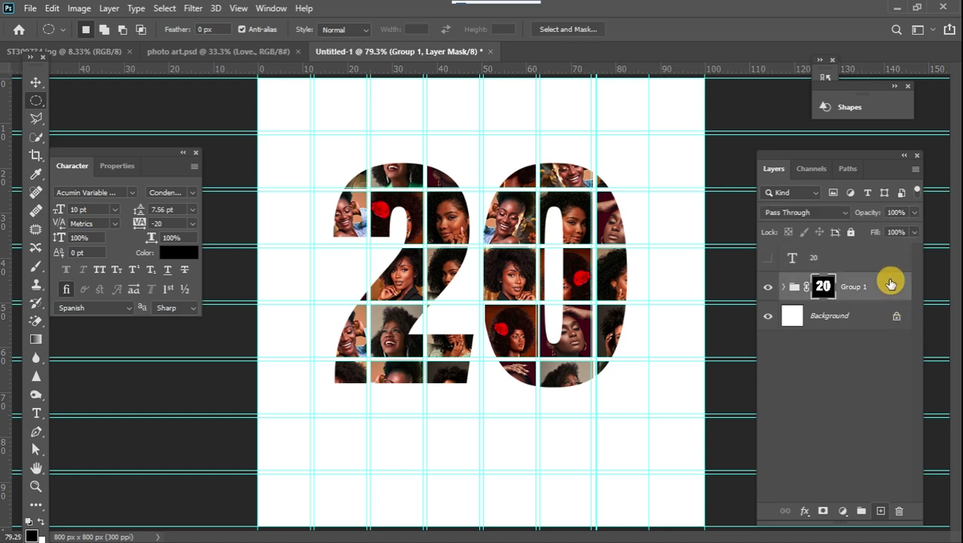
pyautogui.hotkey('ctrl', 'j')
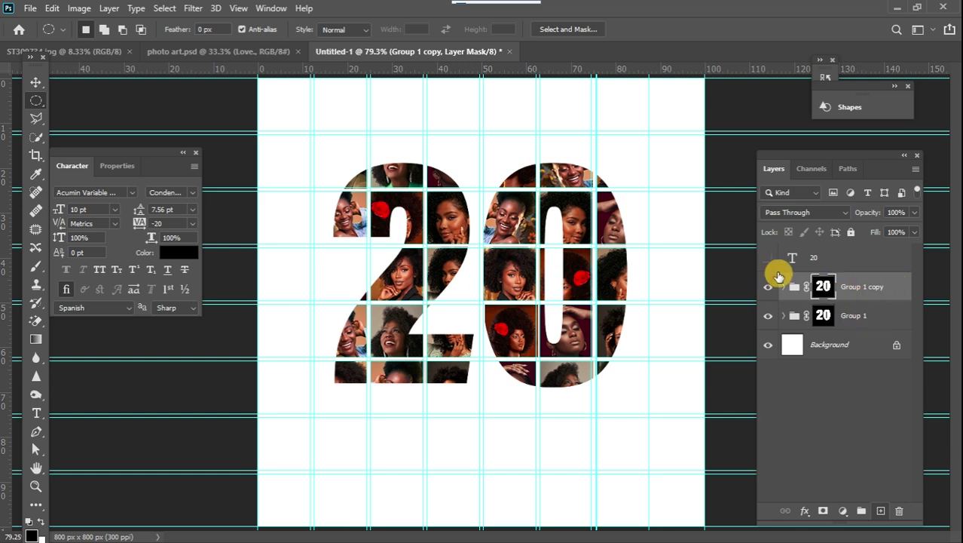
pyautogui.doubleClick(824, 289)
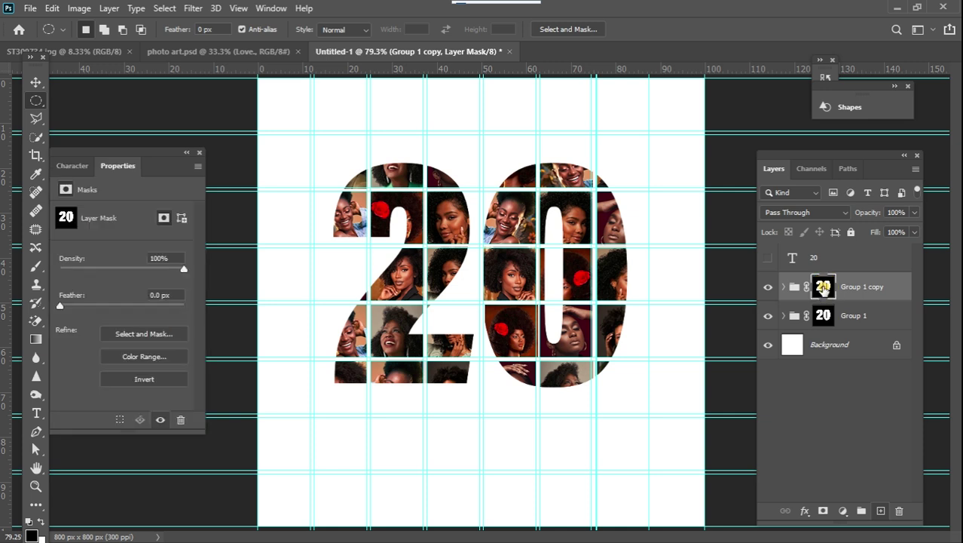
# Fill Group 1 copy's mask white, edit the text's 0 to 4 to read '24', and load its outline.
pyautogui.hotkey('ctrl', 'BackSpace')
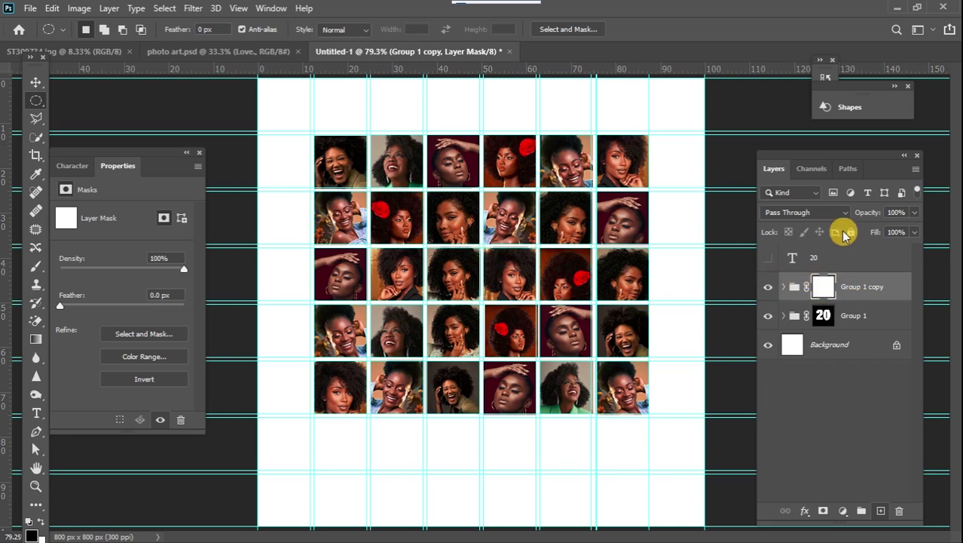
pyautogui.click(768, 259)
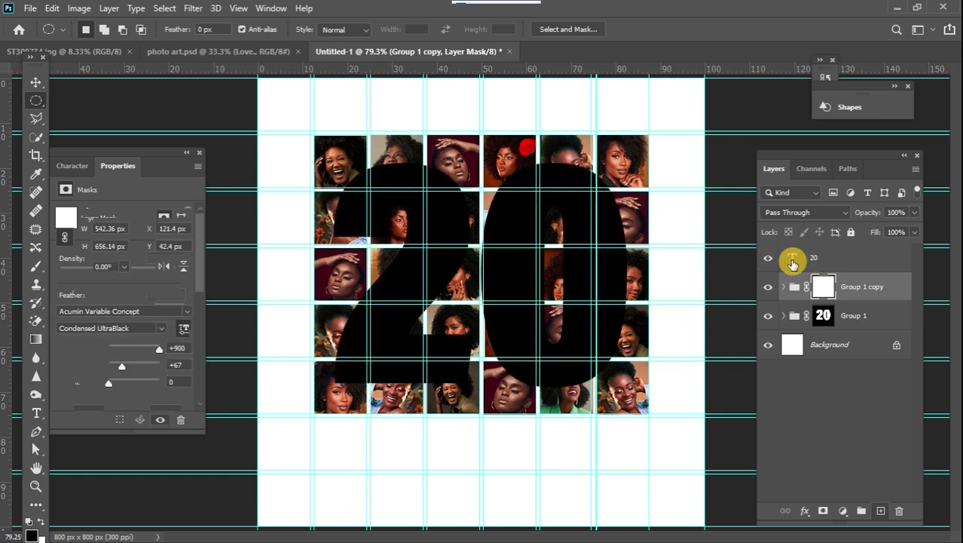
pyautogui.doubleClick(792, 261)
pyautogui.moveTo(484, 263); pyautogui.dragTo(638, 273)
pyautogui.write('4')
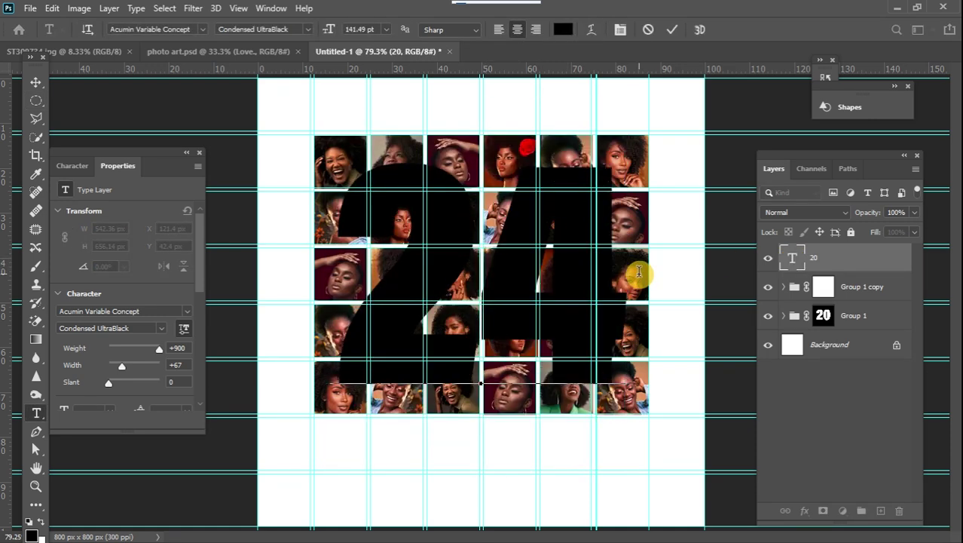
pyautogui.click(36, 83)
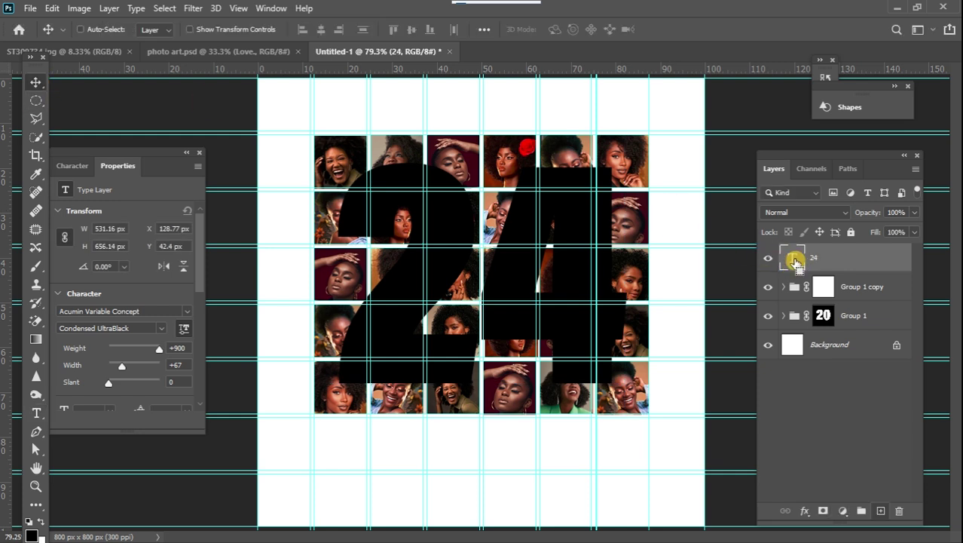
pyautogui.keyDown('ctrl'); pyautogui.click(795, 261); pyautogui.keyUp('ctrl')
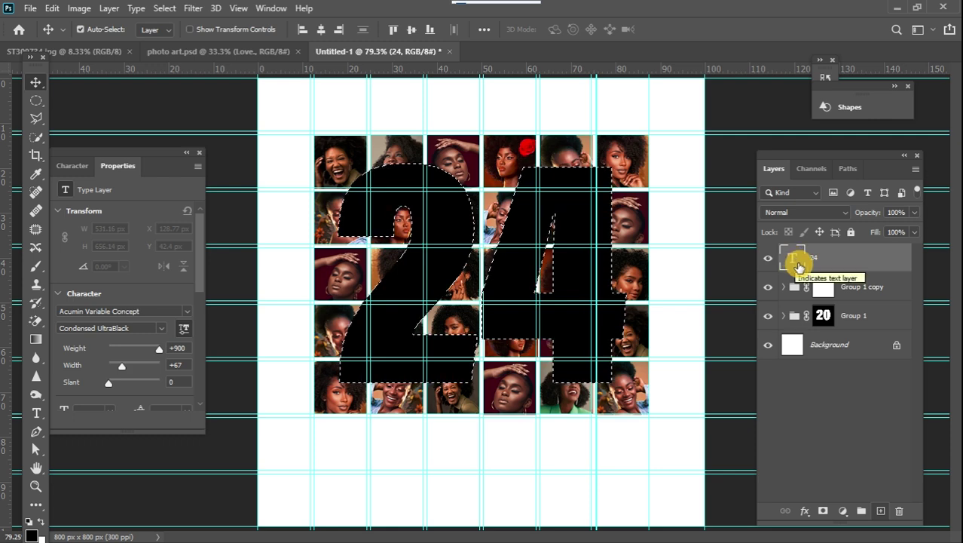
# Fill Group 1 copy's mask black outside the inverted '24' selection, then hide the 24 text and 20 group.
pyautogui.click(824, 288)
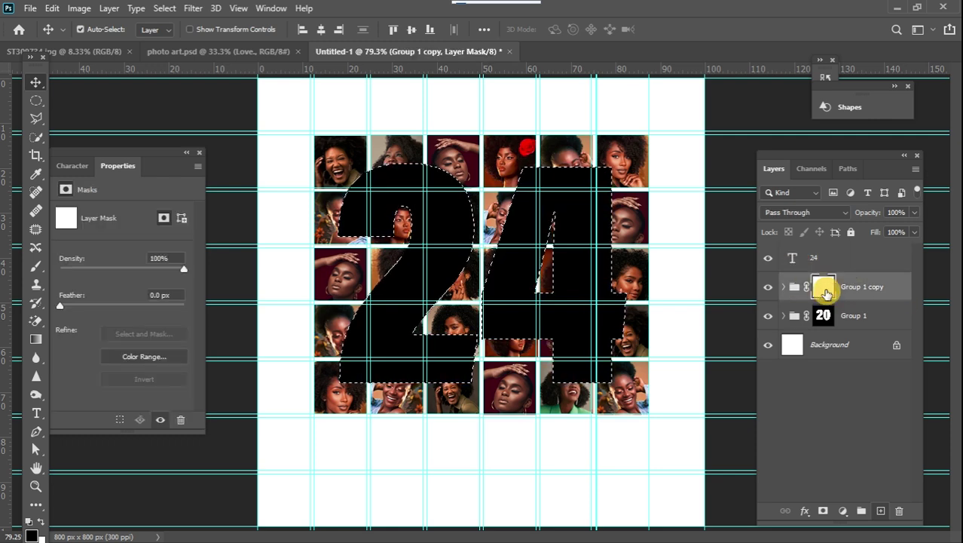
pyautogui.click(164, 8)
pyautogui.click(186, 64)
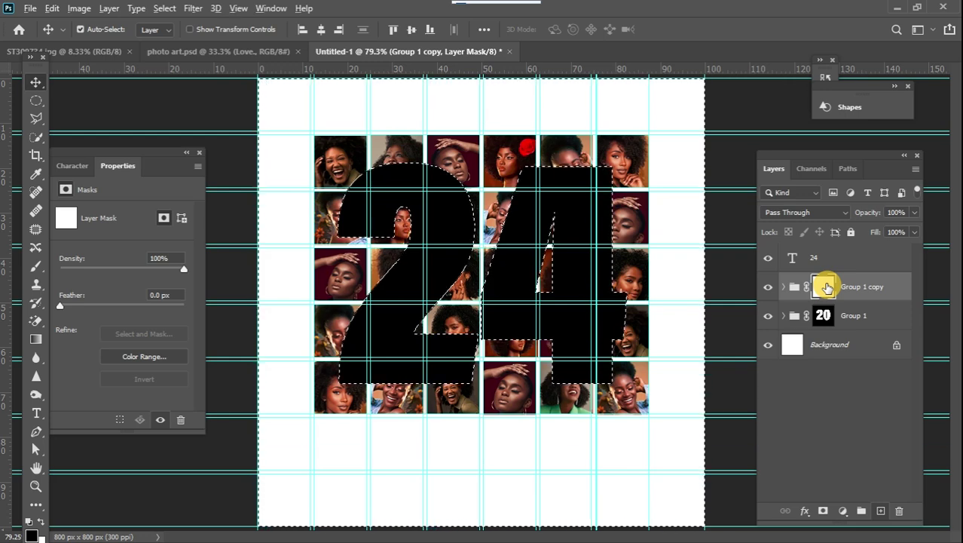
pyautogui.hotkey('alt', 'BackSpace')
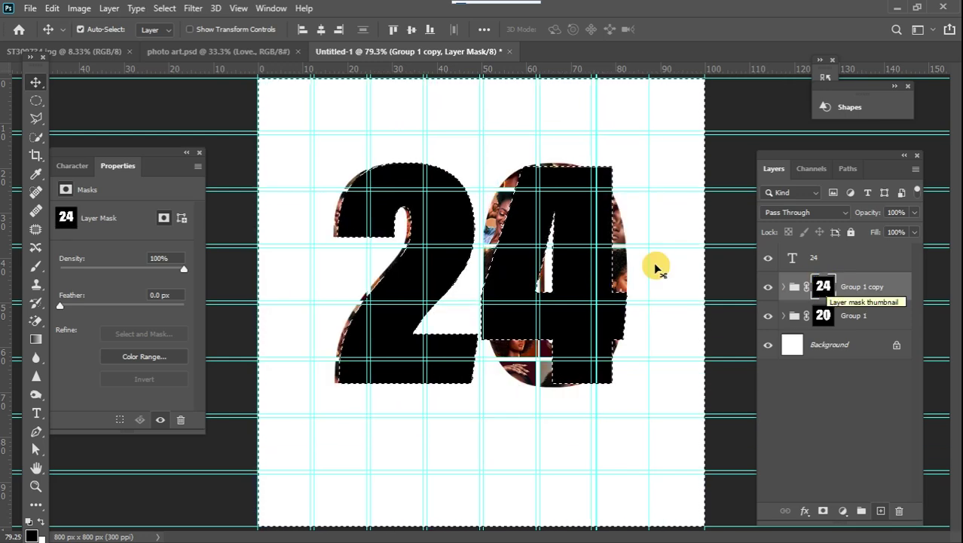
pyautogui.click(35, 99)
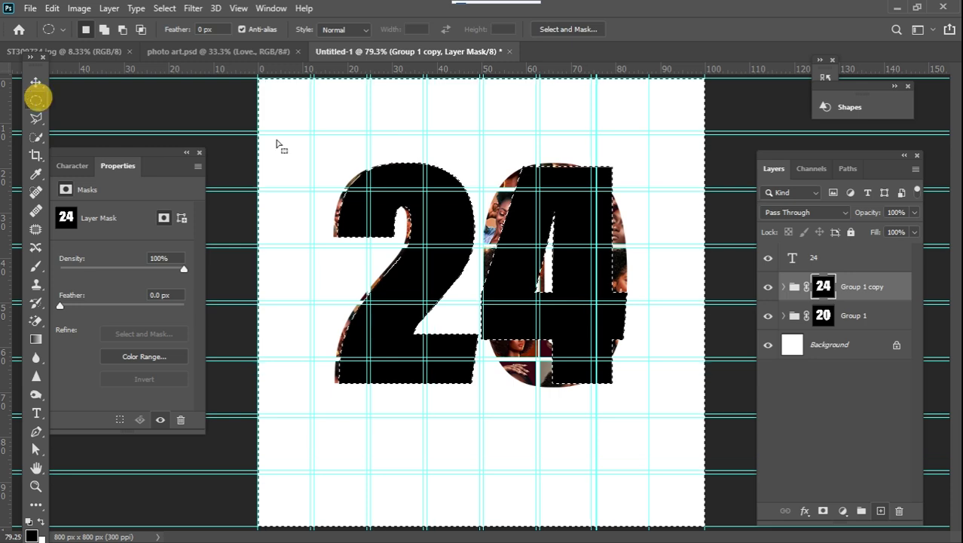
pyautogui.click(769, 261)
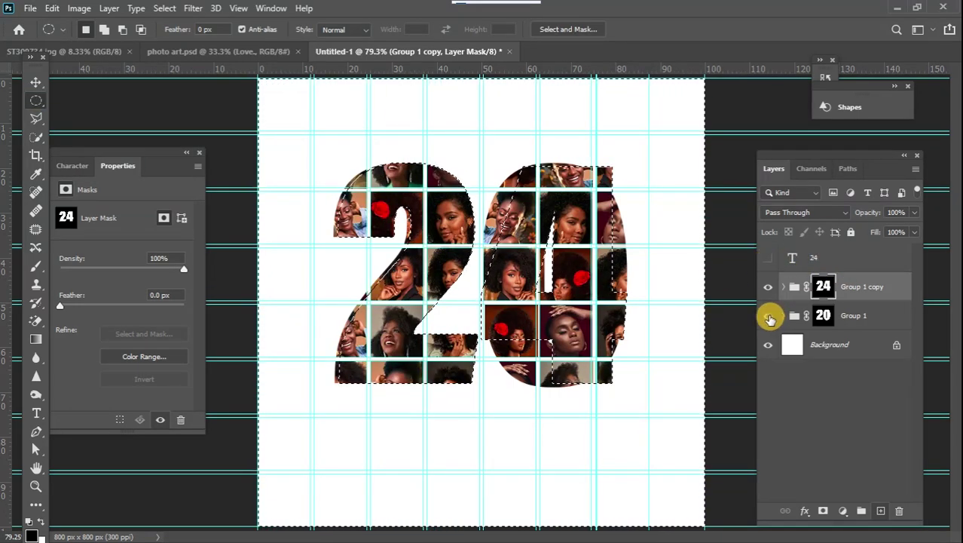
pyautogui.click(768, 316)
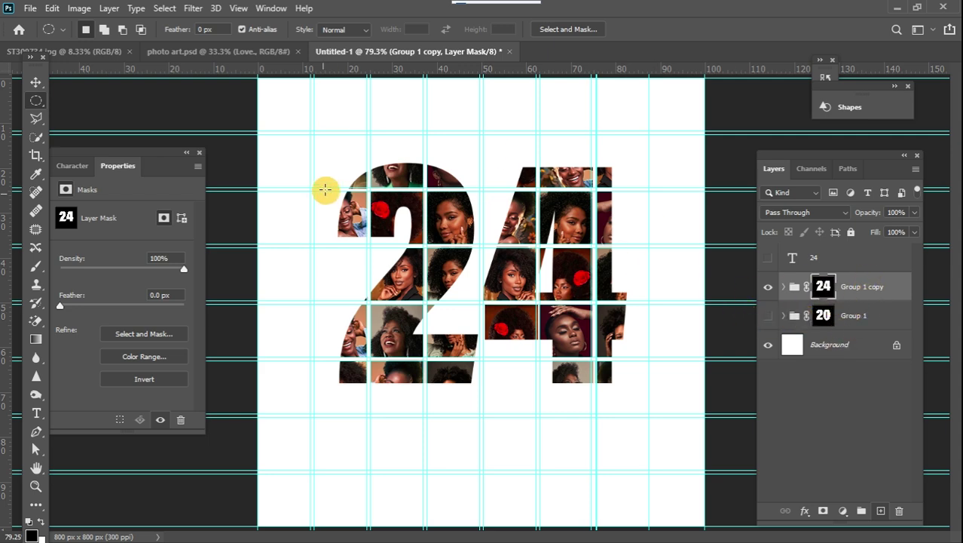
# Create a white 1920 × 1080 px document at 300 pixels/inch.
pyautogui.click(31, 8)
pyautogui.click(45, 24)
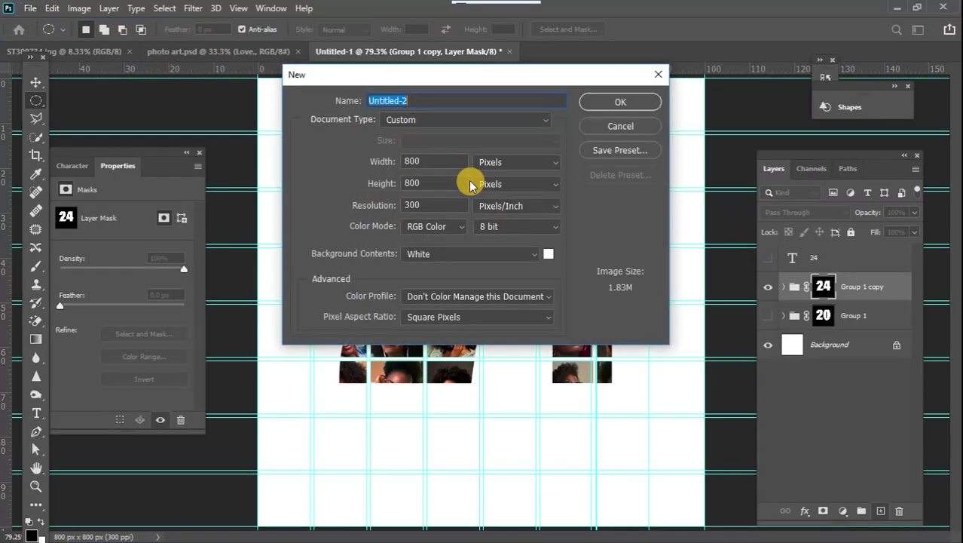
pyautogui.doubleClick(438, 162)
pyautogui.click(307, 168)
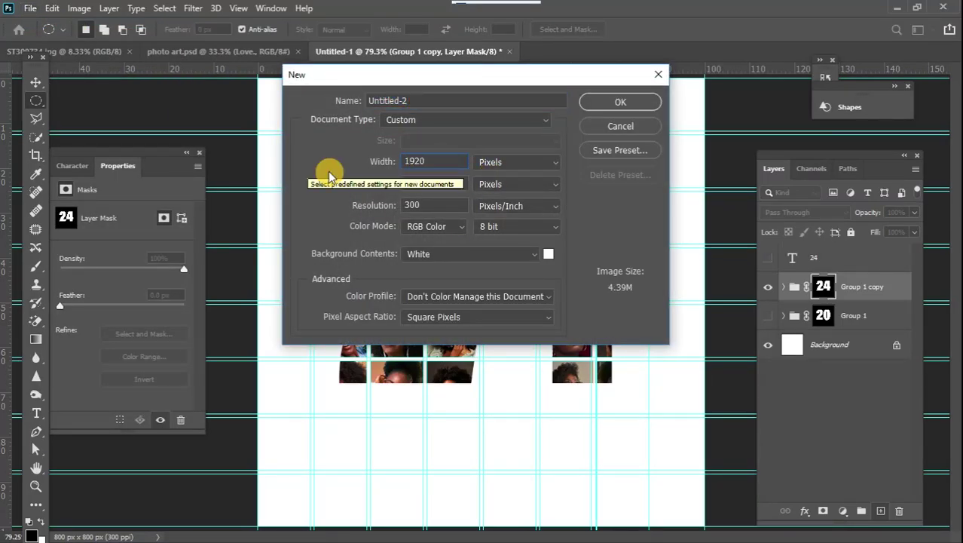
pyautogui.click(413, 183)
pyautogui.write('1080')
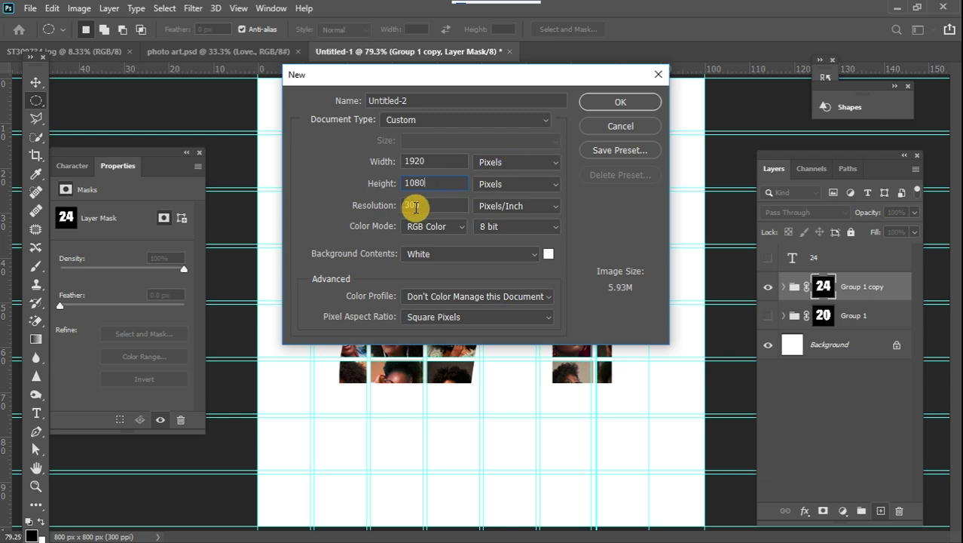
pyautogui.click(613, 103)
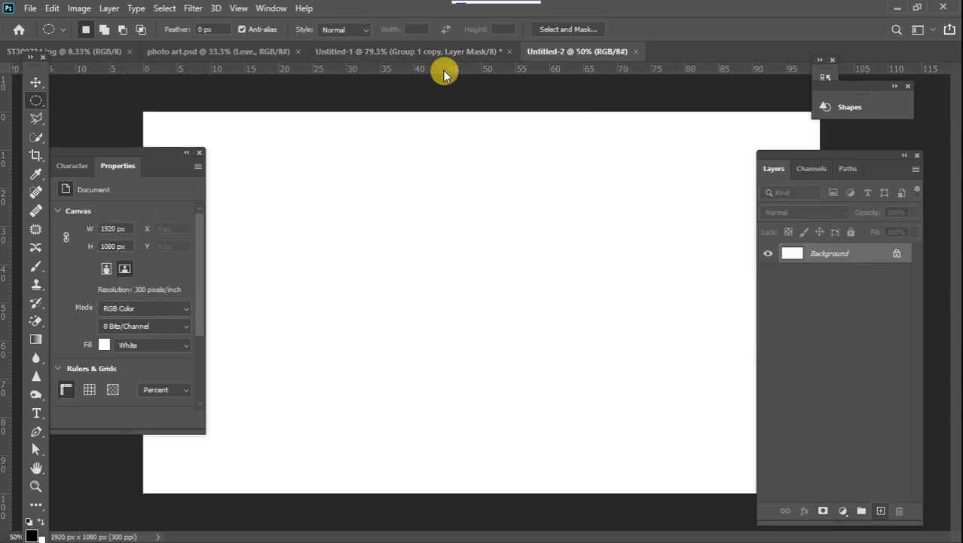
pyautogui.click(398, 51)
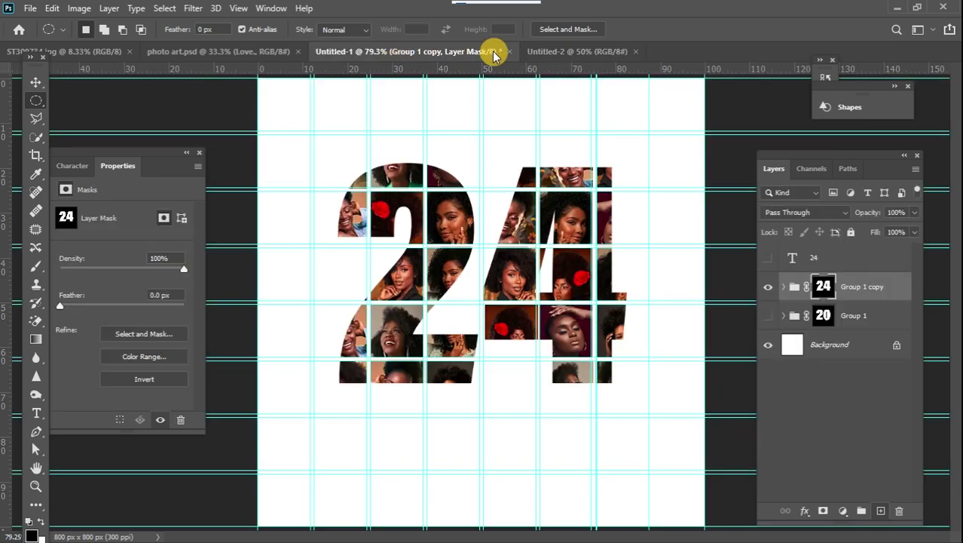
pyautogui.click(563, 51)
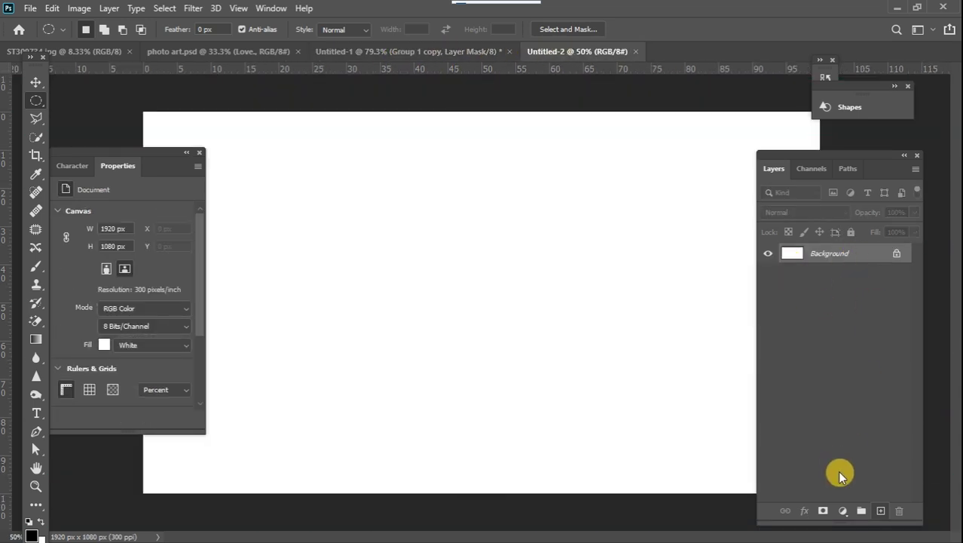
# Cover the Untitled-2 canvas with a soft lavender-purple Gradient Fill 1 layer.
pyautogui.click(843, 510)
pyautogui.click(868, 273)
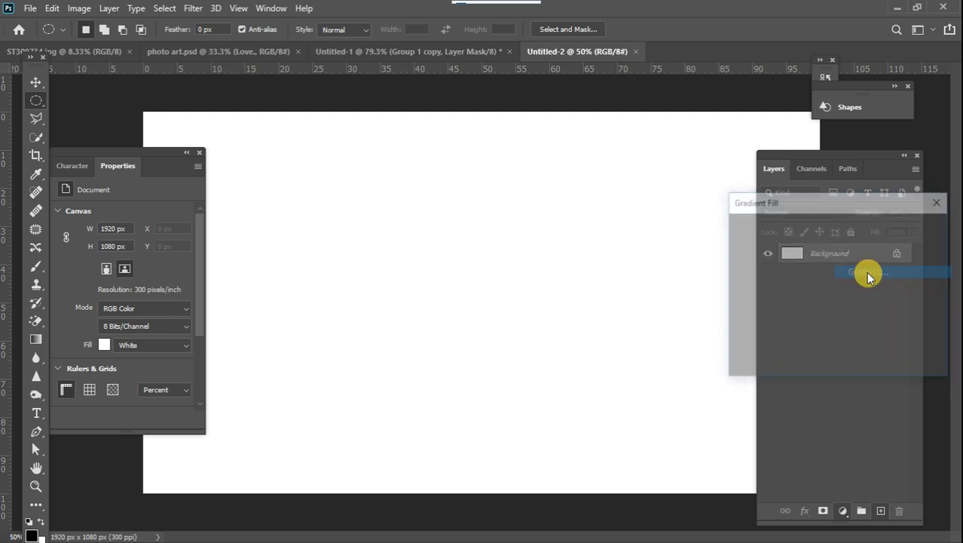
pyautogui.click(861, 228)
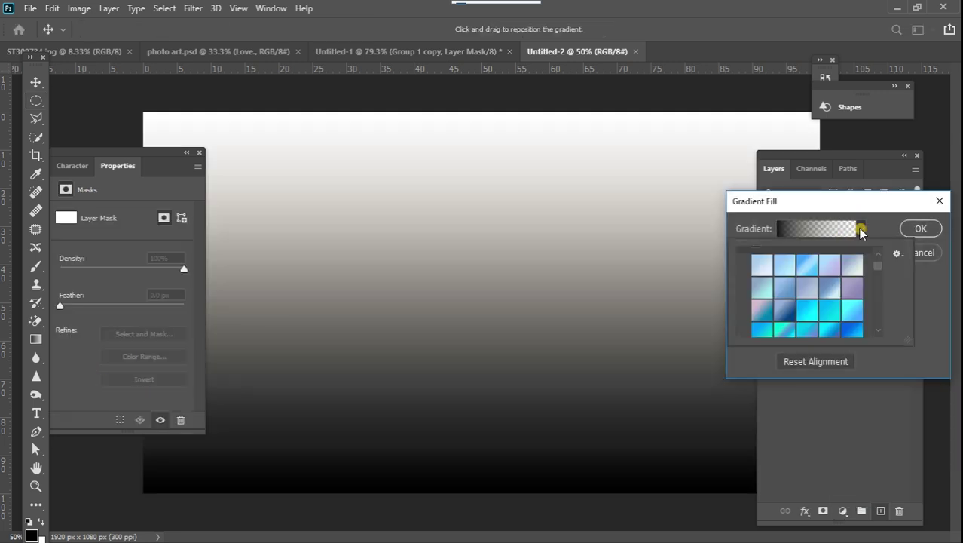
pyautogui.click(852, 287)
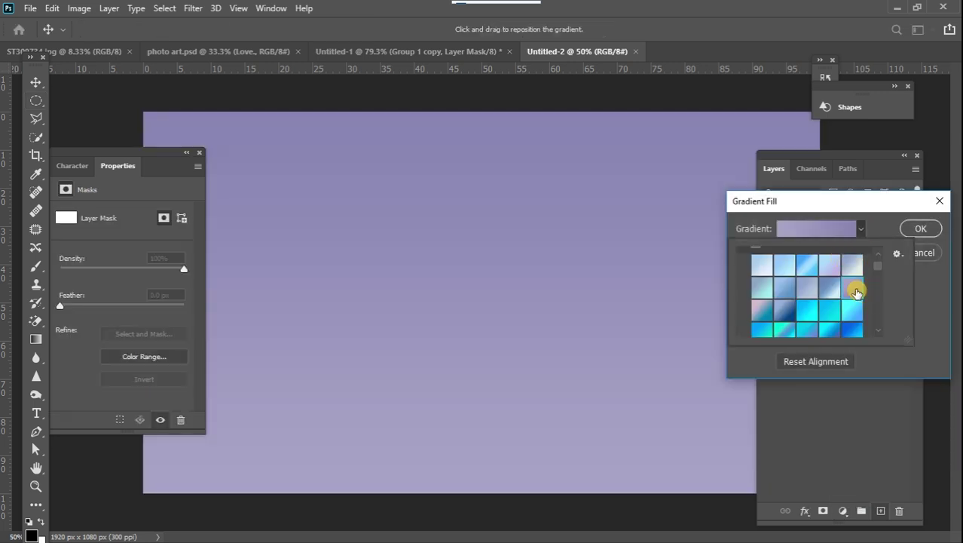
pyautogui.click(921, 230)
pyautogui.click(921, 230)
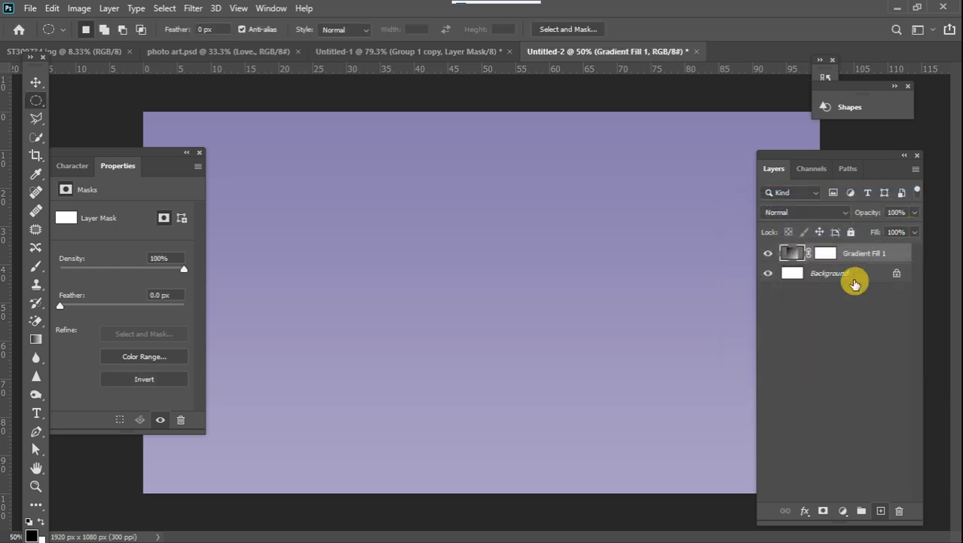
pyautogui.click(347, 54)
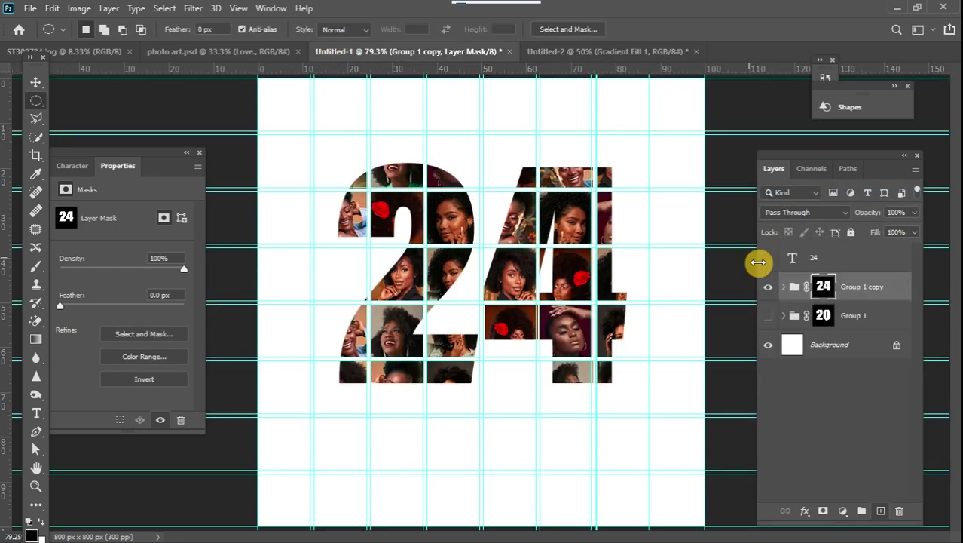
# Copy the 20 collage group into Untitled-2, scale it to about 144%, and place it on the left.
pyautogui.click(768, 315)
pyautogui.click(874, 318)
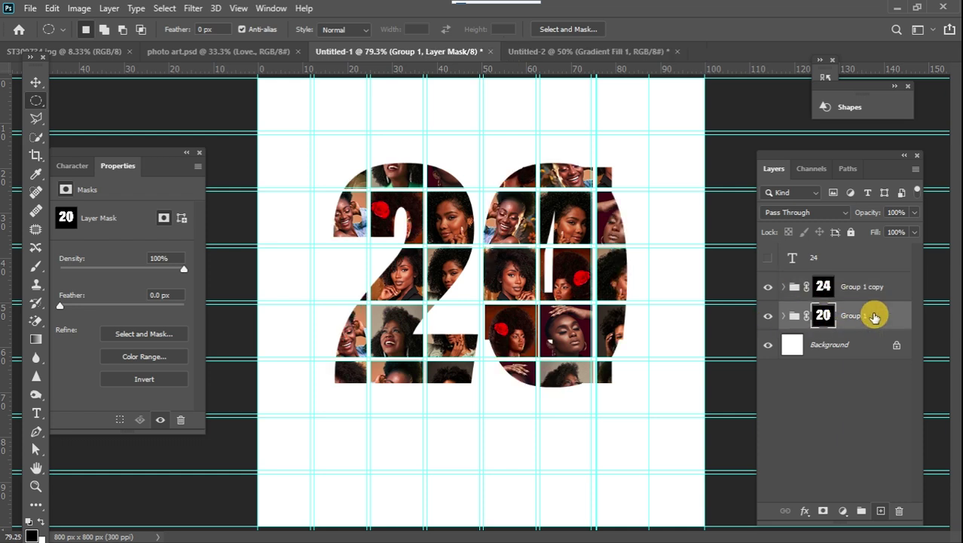
pyautogui.moveTo(872, 319); pyautogui.dragTo(477, 334)
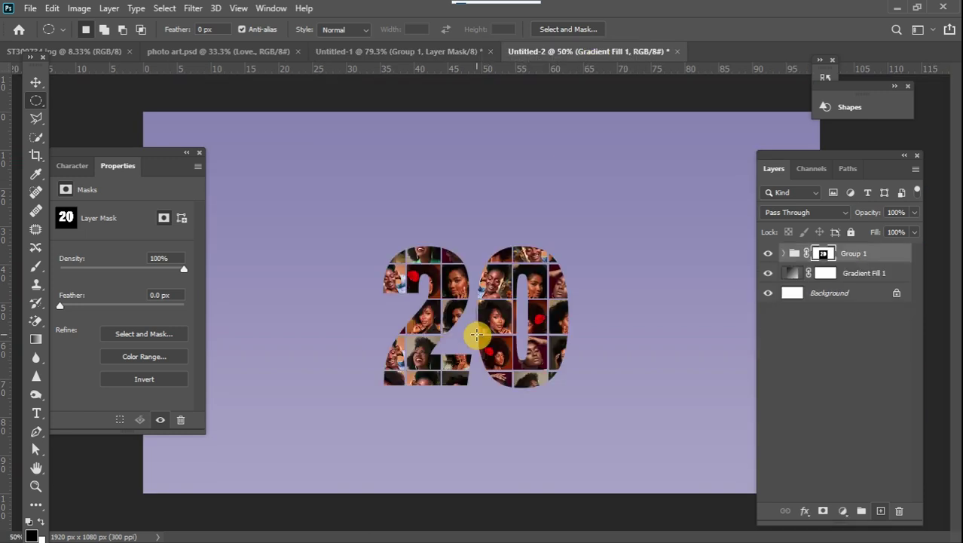
pyautogui.hotkey('ctrl', 't')
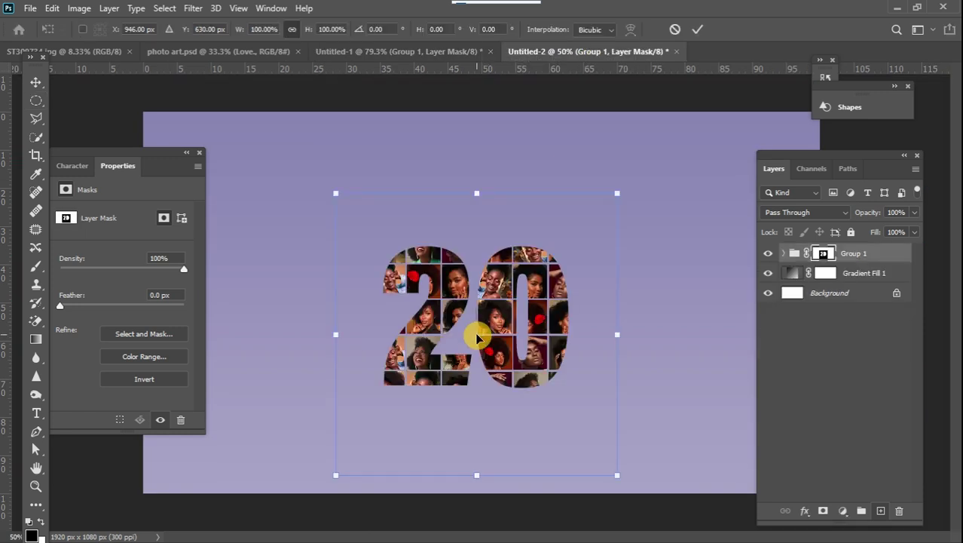
pyautogui.moveTo(618, 195); pyautogui.dragTo(769, 99)
pyautogui.moveTo(568, 239); pyautogui.dragTo(383, 284)
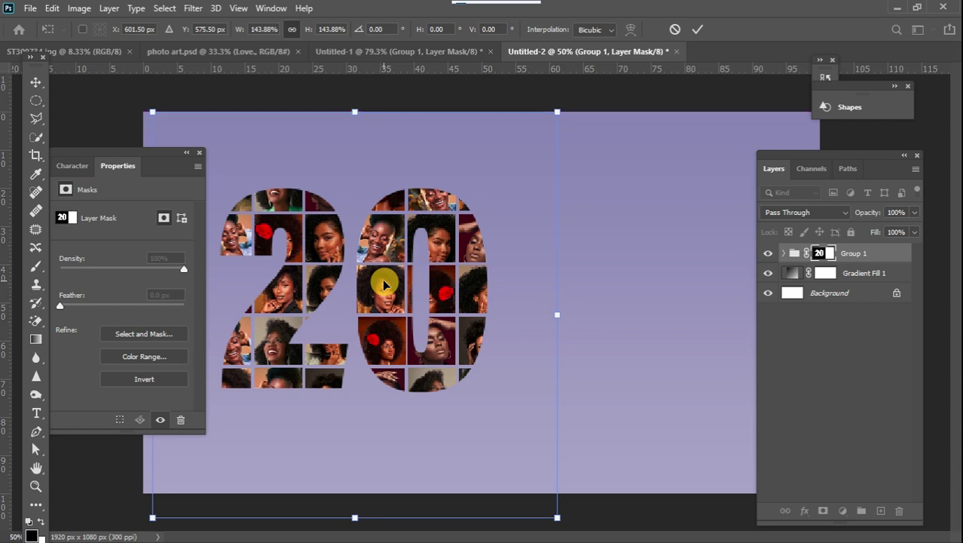
pyautogui.click(35, 83)
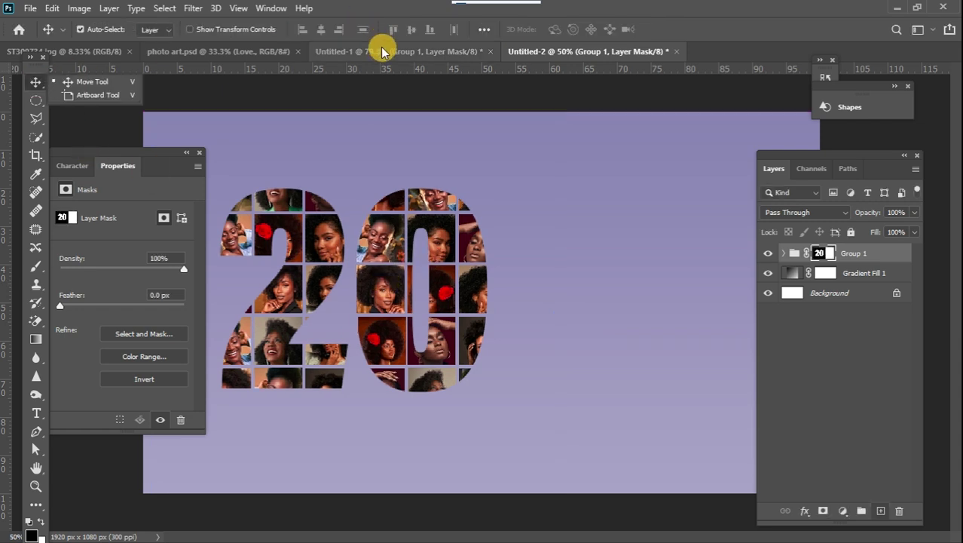
pyautogui.click(383, 51)
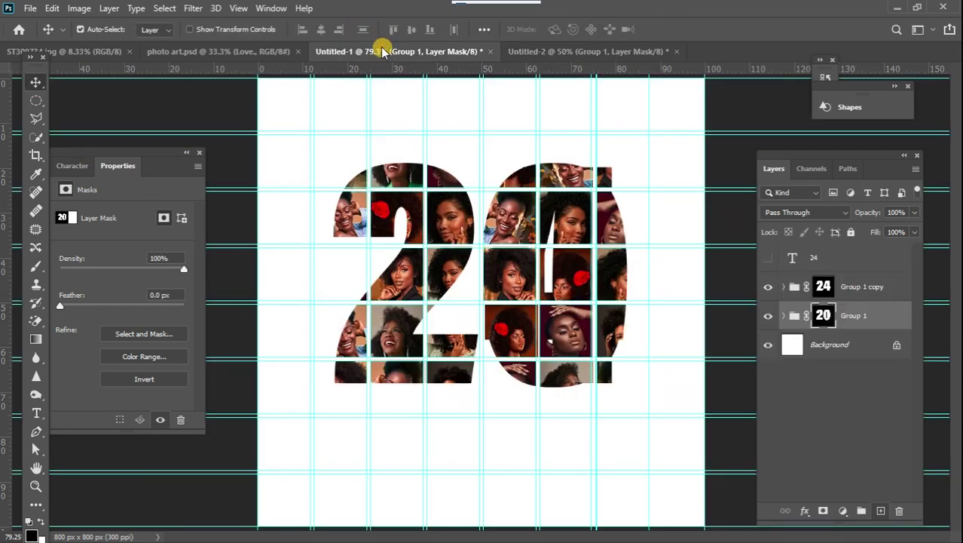
# Copy the 24 collage into Untitled-2, scale it about 136% beside the 20, and add guides at 18.5% and 73.7%.
pyautogui.click(891, 287)
pyautogui.moveTo(891, 287); pyautogui.dragTo(620, 301)
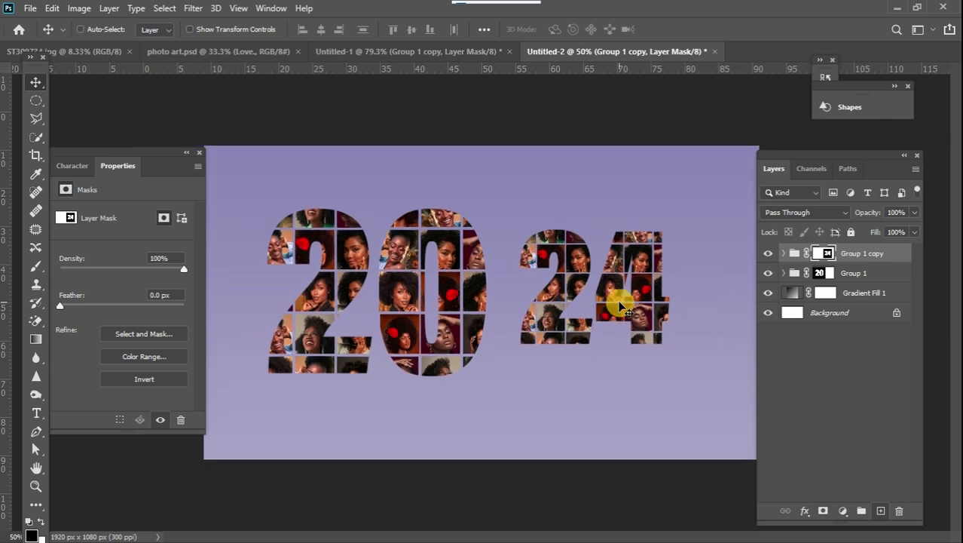
pyautogui.hotkey('ctrl', '-')
pyautogui.hotkey('ctrl', 't')
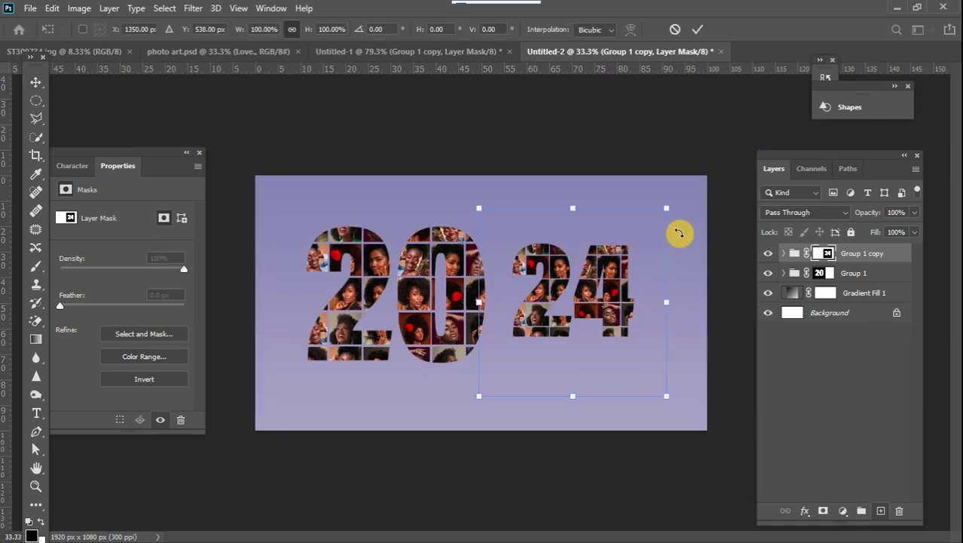
pyautogui.moveTo(667, 207); pyautogui.dragTo(701, 177)
pyautogui.moveTo(609, 269); pyautogui.dragTo(598, 281)
pyautogui.moveTo(688, 407); pyautogui.dragTo(717, 451)
pyautogui.click(36, 102)
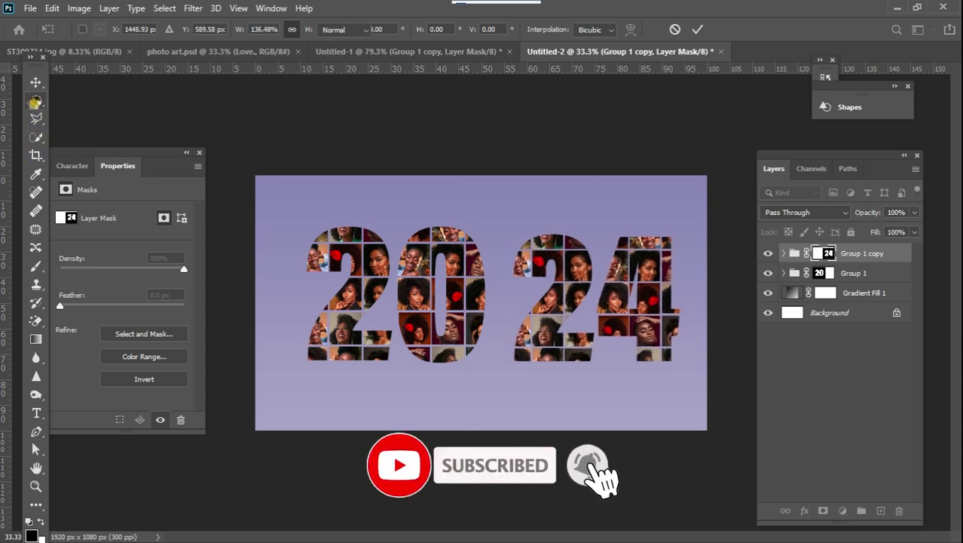
pyautogui.moveTo(442, 69); pyautogui.dragTo(428, 221)
pyautogui.moveTo(490, 73); pyautogui.dragTo(479, 364)
# Enlarge the 20 collage group slightly with Free Transform.
pyautogui.press('Escape')
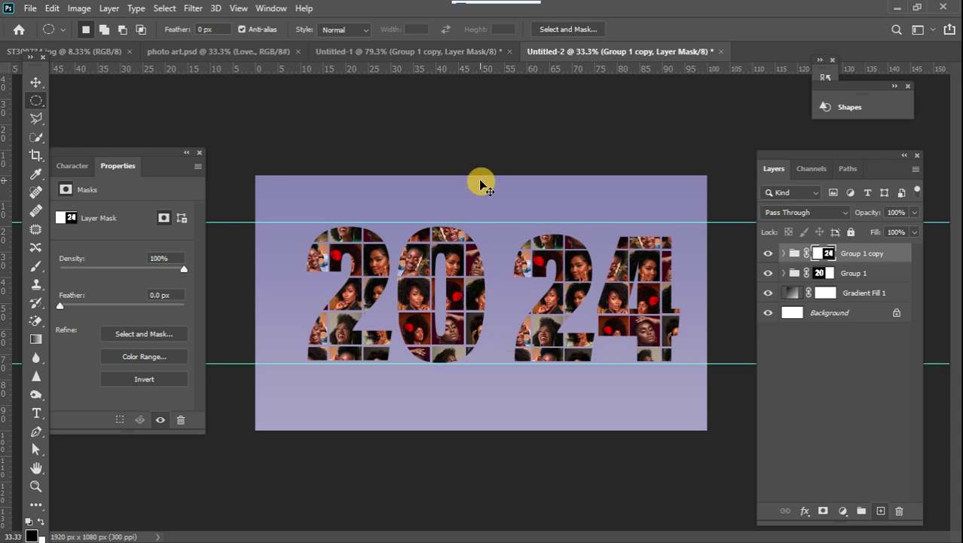
pyautogui.hotkey('ctrl', '+')
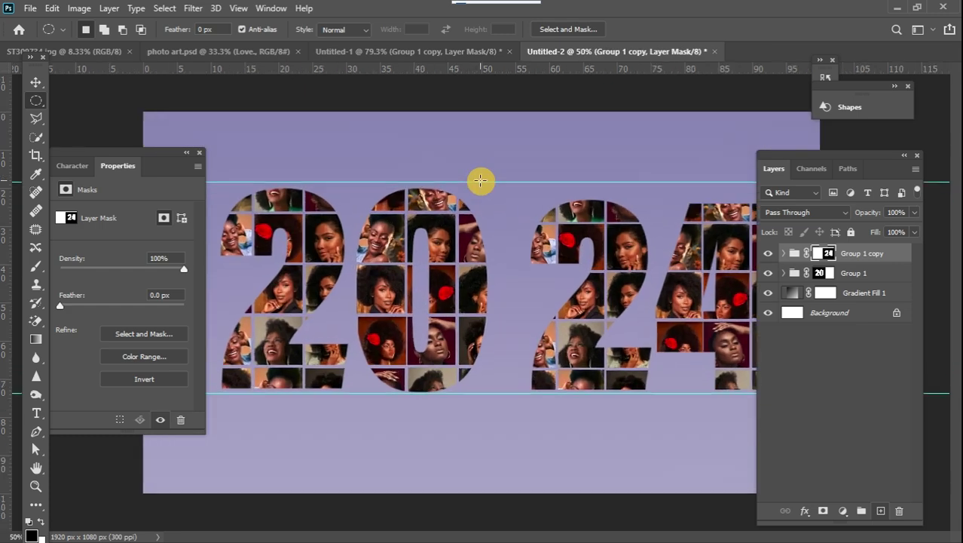
pyautogui.click(38, 85)
pyautogui.click(881, 277)
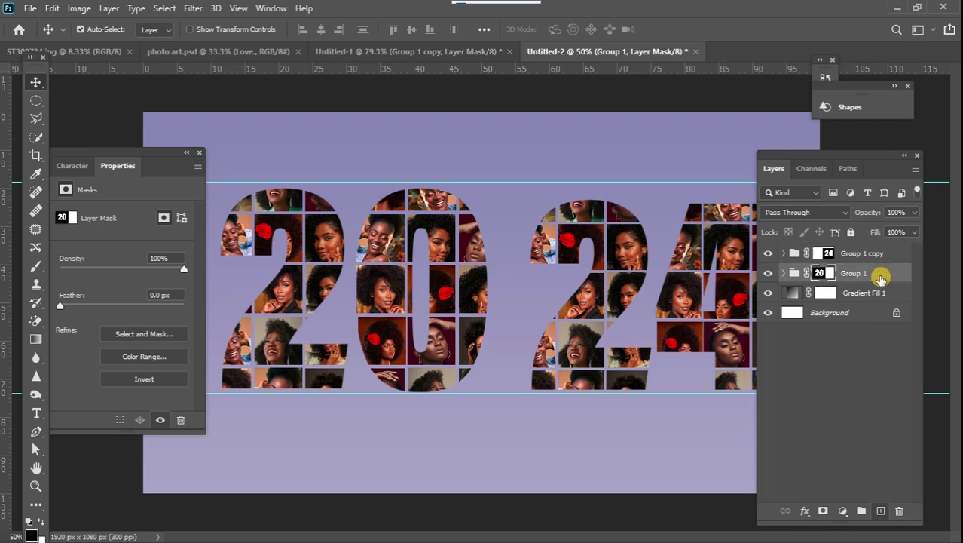
pyautogui.hotkey('ctrl', 't')
pyautogui.moveTo(557, 115); pyautogui.dragTo(563, 108)
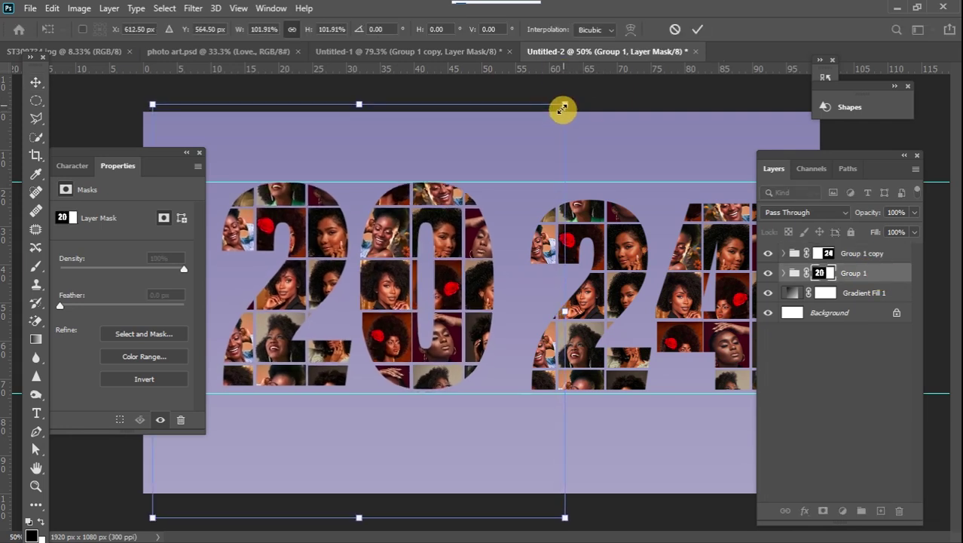
pyautogui.moveTo(565, 519); pyautogui.dragTo(570, 527)
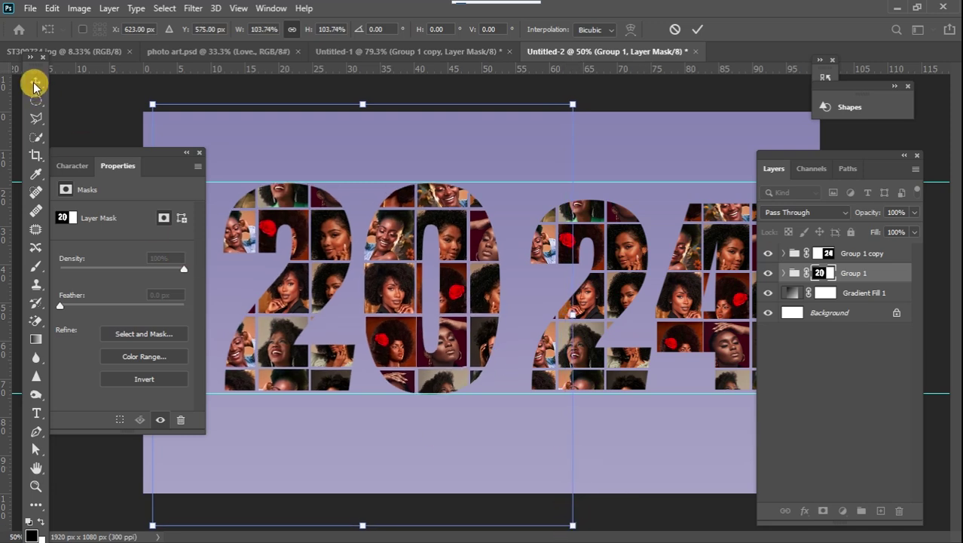
pyautogui.click(35, 82)
# Enlarge the 24 digits to about 110% and line them up with the 20.
pyautogui.click(867, 257)
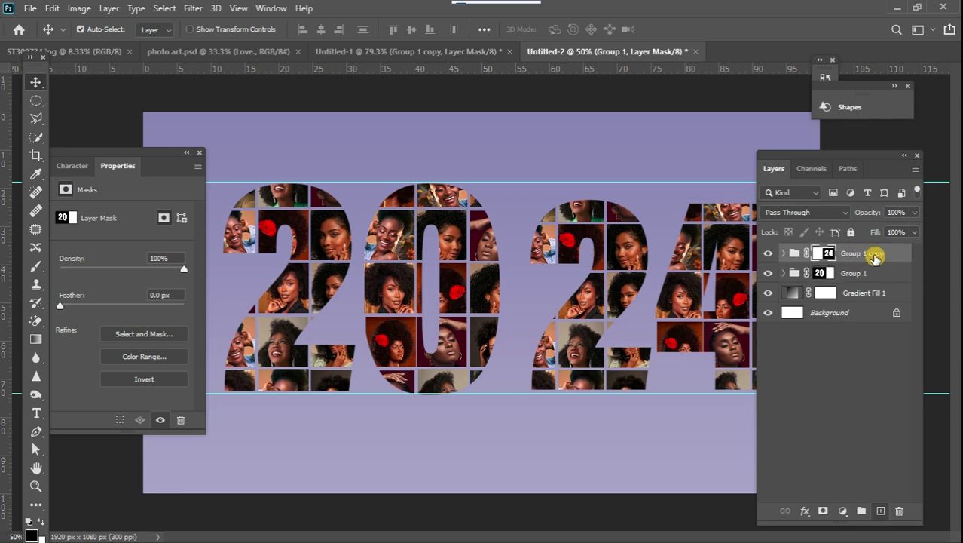
pyautogui.hotkey('ctrl', 't')
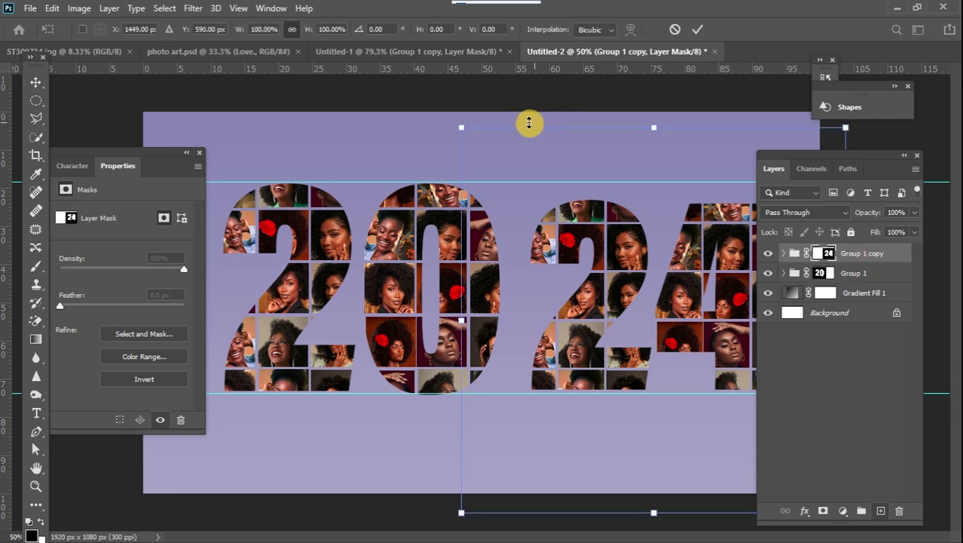
pyautogui.moveTo(463, 134); pyautogui.dragTo(439, 108)
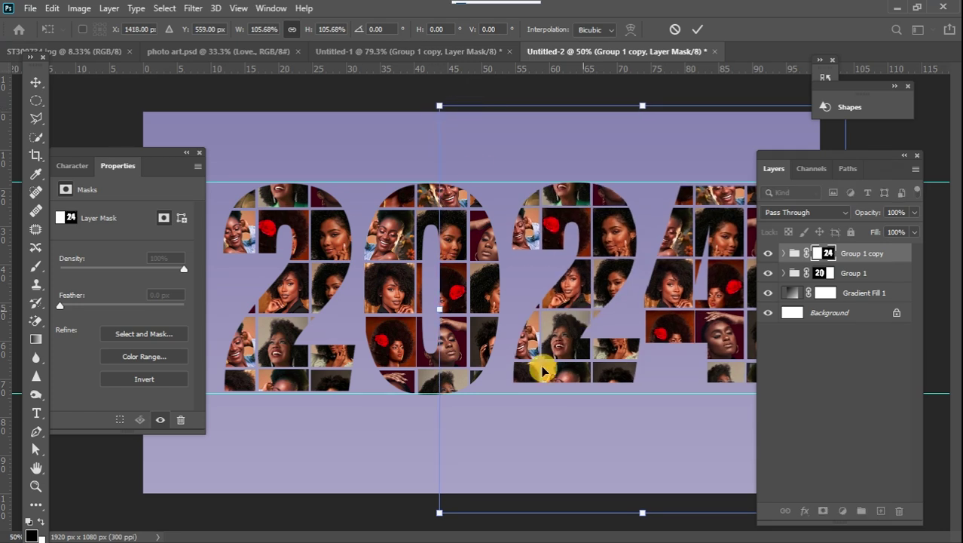
pyautogui.moveTo(439, 511); pyautogui.dragTo(424, 529)
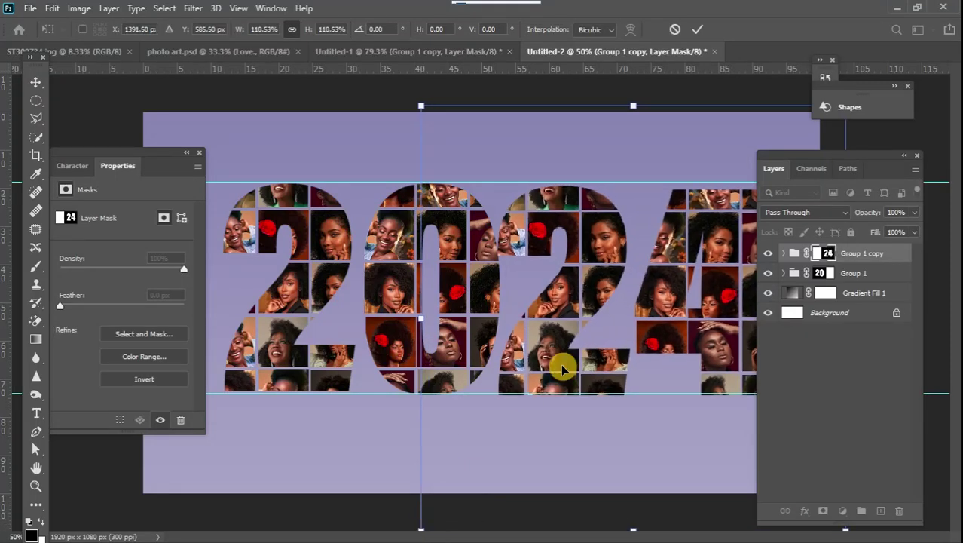
pyautogui.moveTo(619, 270); pyautogui.dragTo(612, 247)
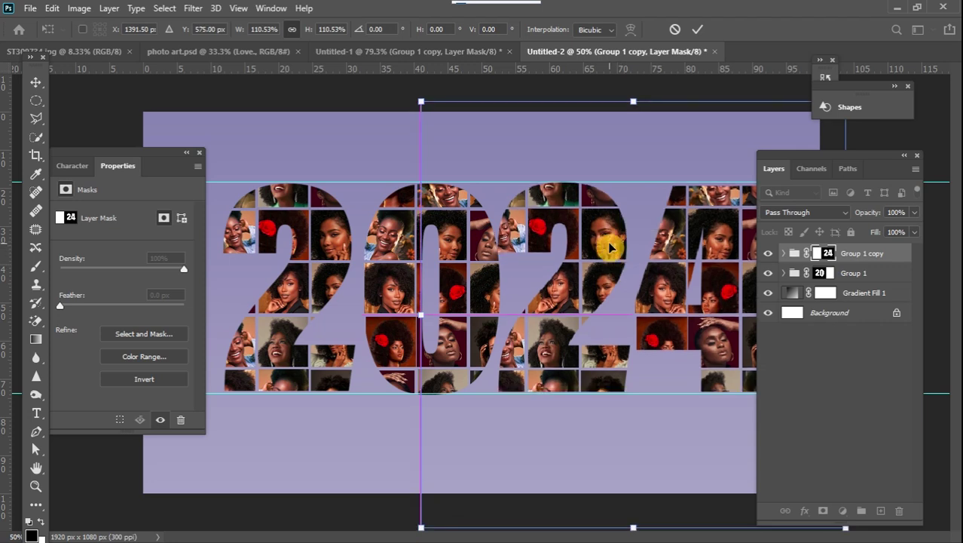
# Shrink both digit groups to about 87% and move the 2024 collage higher.
pyautogui.click(879, 273)
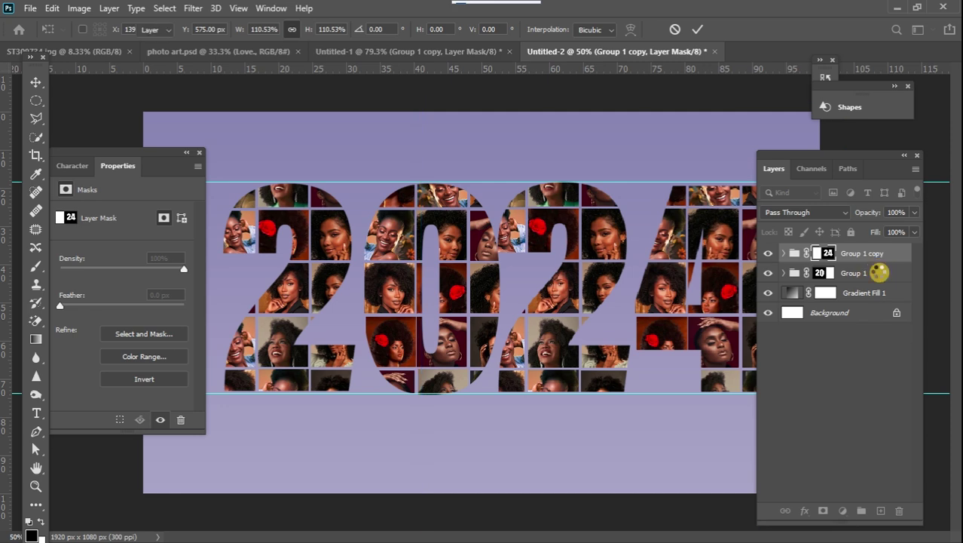
pyautogui.hotkey('ctrl', 't')
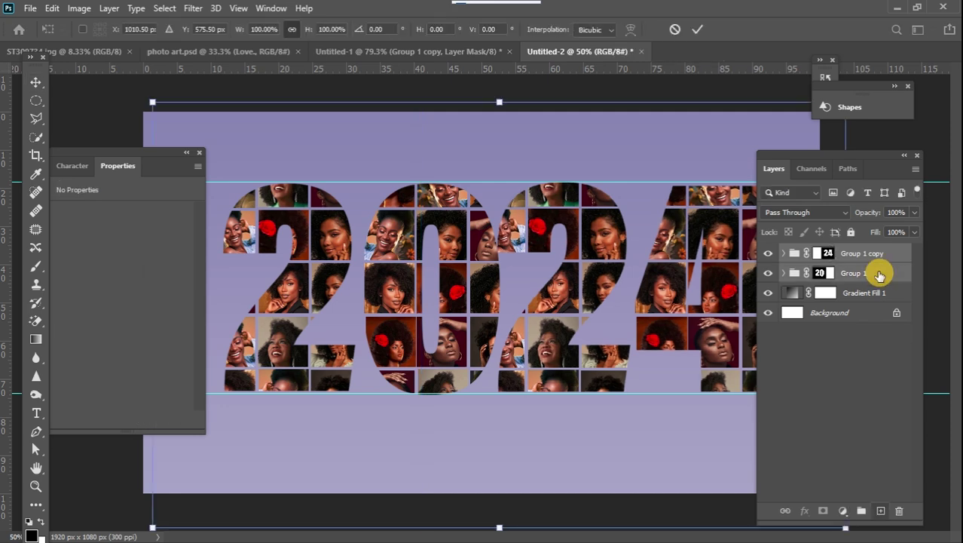
pyautogui.hotkey('ctrl', '-')
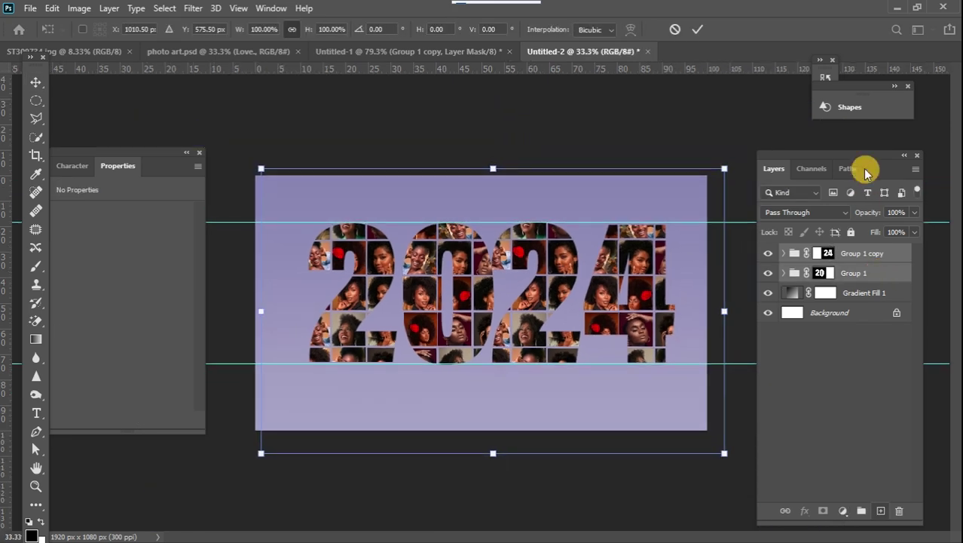
pyautogui.moveTo(724, 169); pyautogui.dragTo(668, 209)
pyautogui.moveTo(576, 294)
pyautogui.mouseDown()
pyautogui.moveTo(577, 267)
pyautogui.moveTo(582, 275)
pyautogui.mouseUp()
pyautogui.click(35, 83)
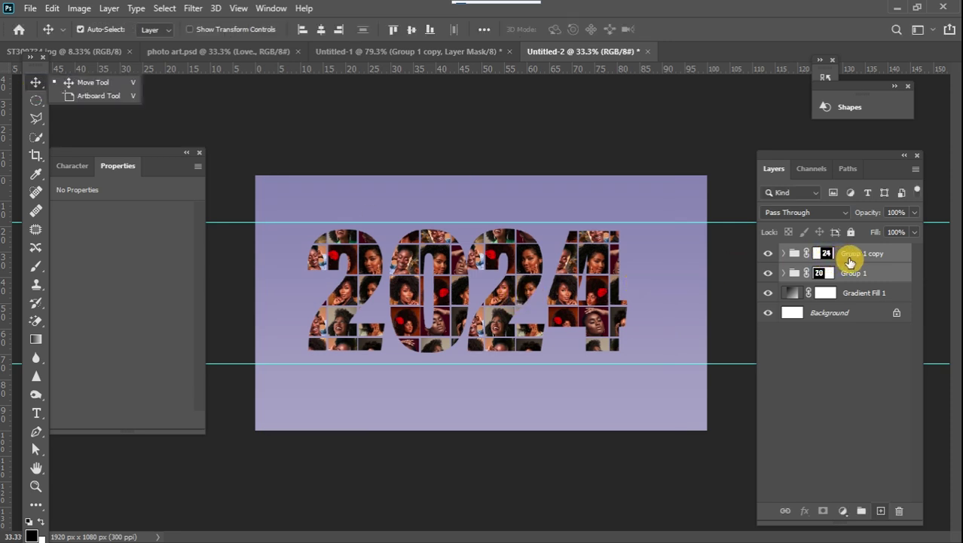
# Nudge the 24 digits right three times and clear the guides.
pyautogui.click(867, 257)
pyautogui.hotkey('shift', 'Right')
pyautogui.hotkey('shift', 'Right')
pyautogui.hotkey('shift', 'Right')
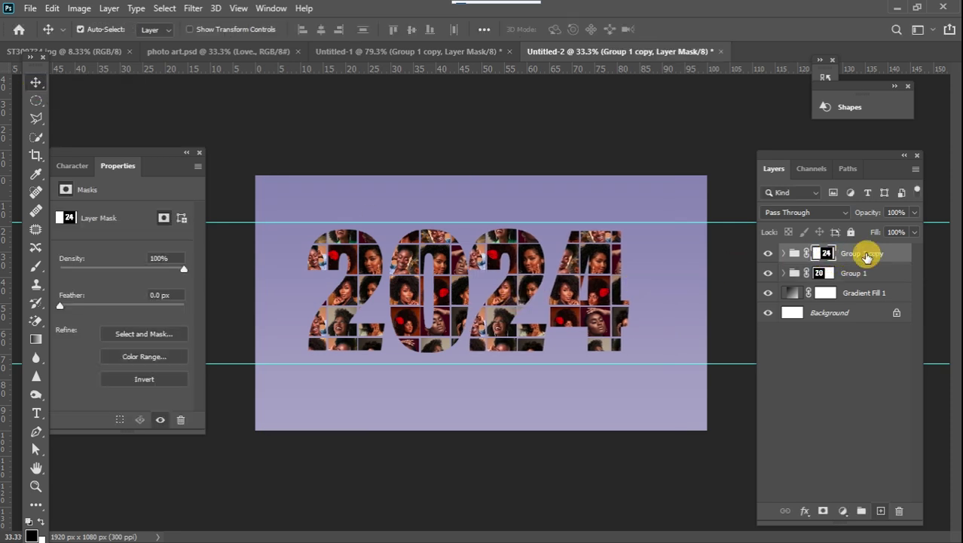
pyautogui.hotkey('shift', 'Right')
pyautogui.hotkey('shift', 'Right')
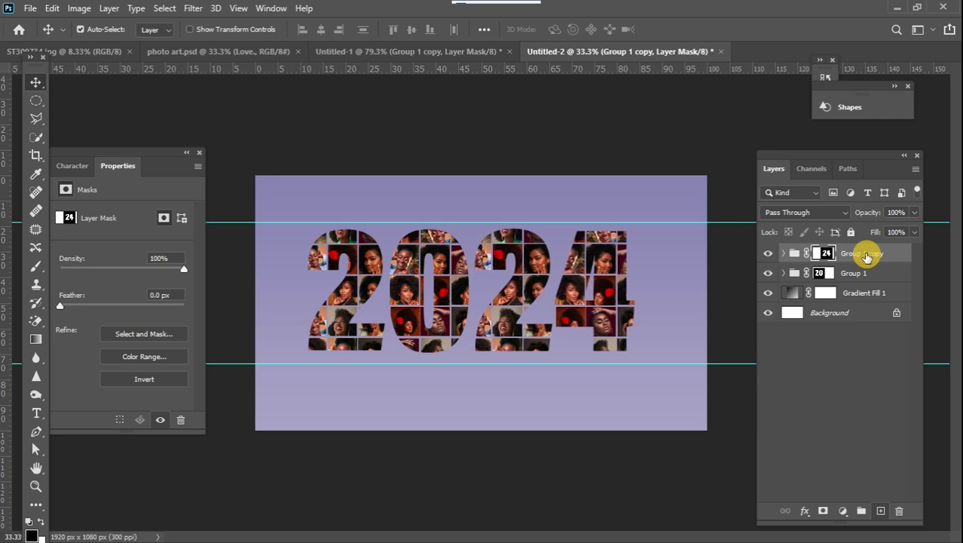
pyautogui.hotkey('shift', 'Right')
pyautogui.hotkey('shift', 'Right')
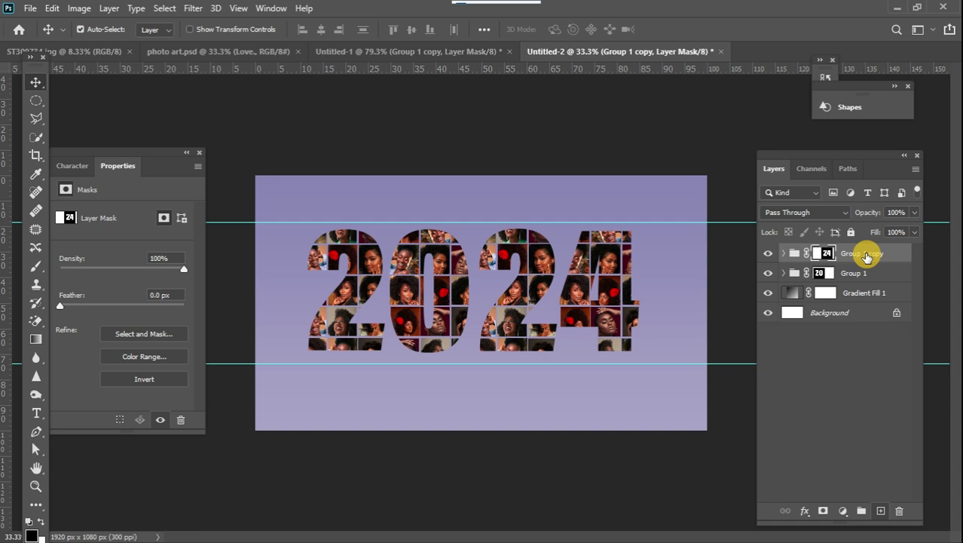
pyautogui.hotkey('ctrl', ';')
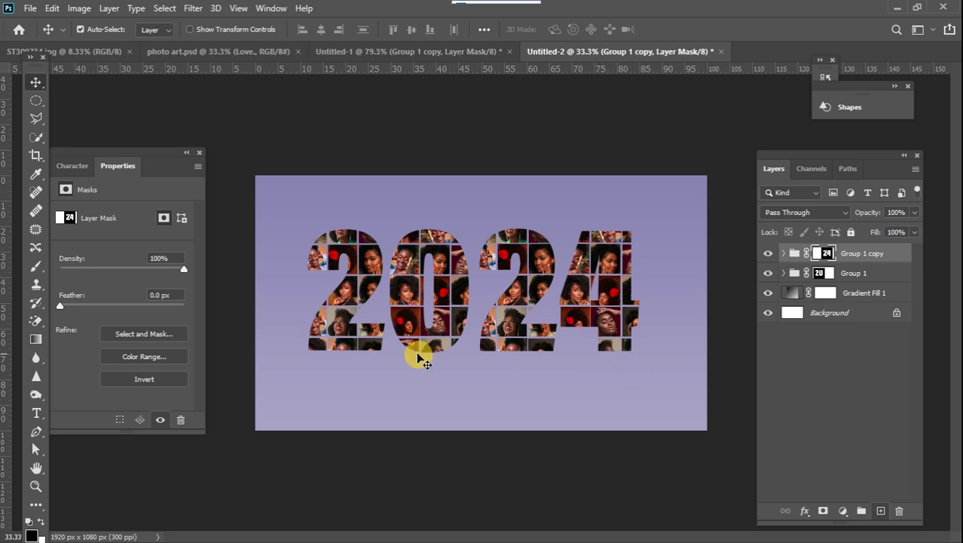
# Duplicate the 20 group as a smart object, flip it vertically and place it beneath.
pyautogui.click(888, 274)
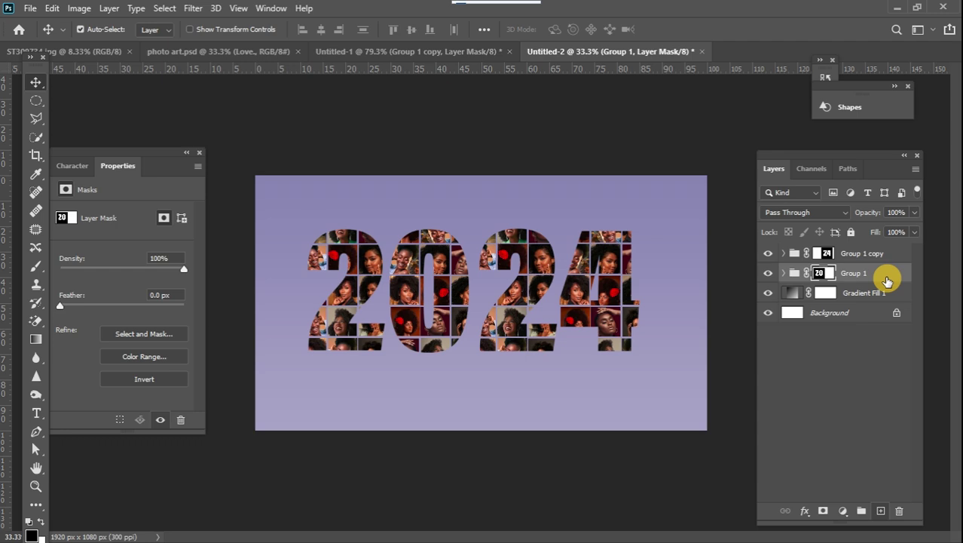
pyautogui.hotkey('ctrl', 'j')
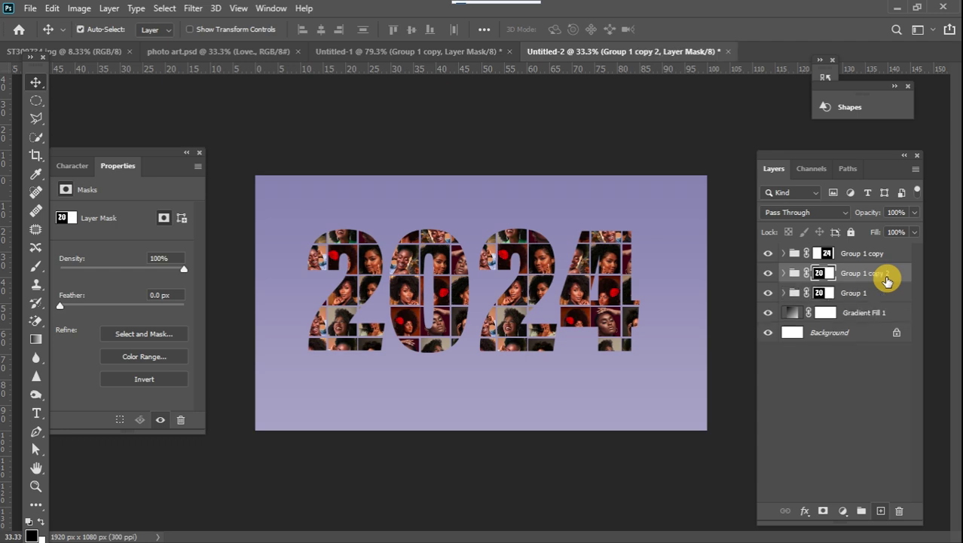
pyautogui.rightClick(888, 280)
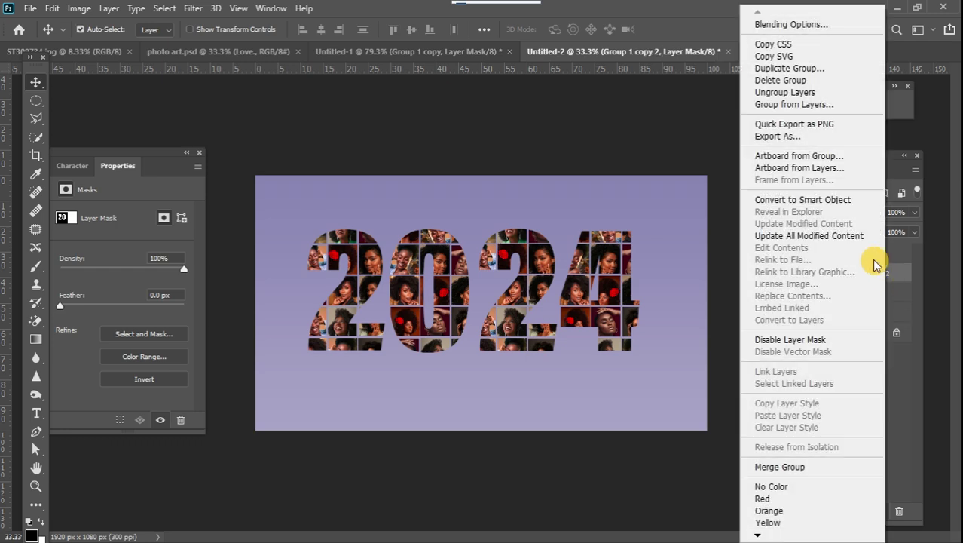
pyautogui.click(818, 195)
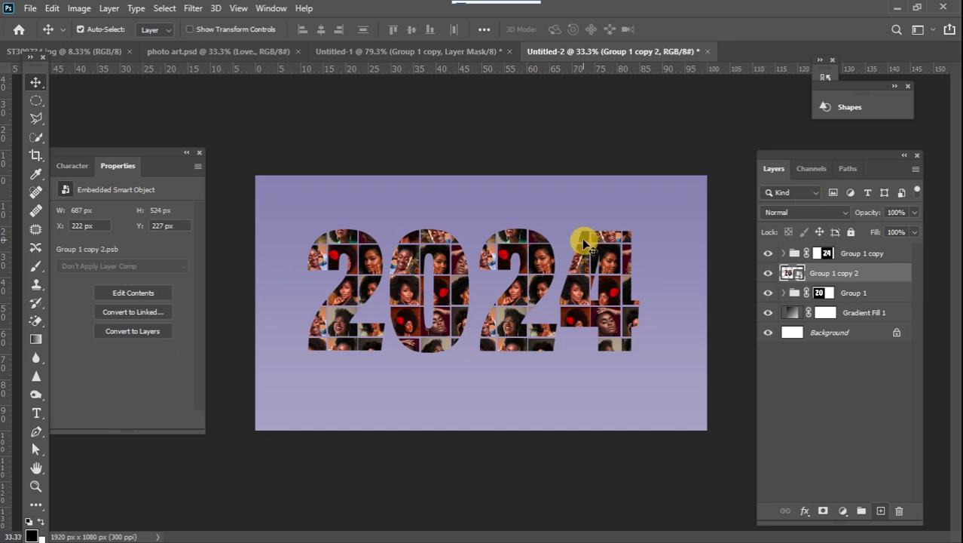
pyautogui.hotkey('ctrl', 't')
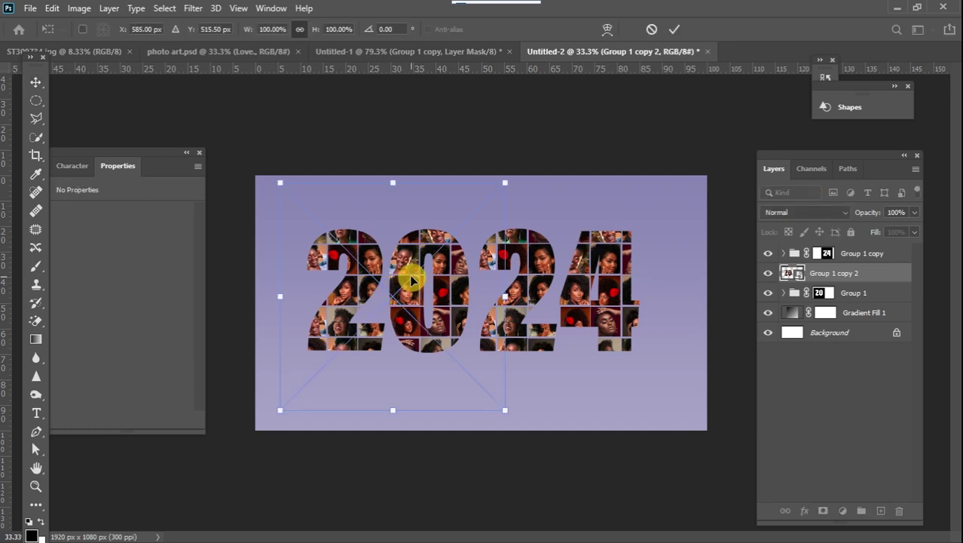
pyautogui.rightClick(411, 280)
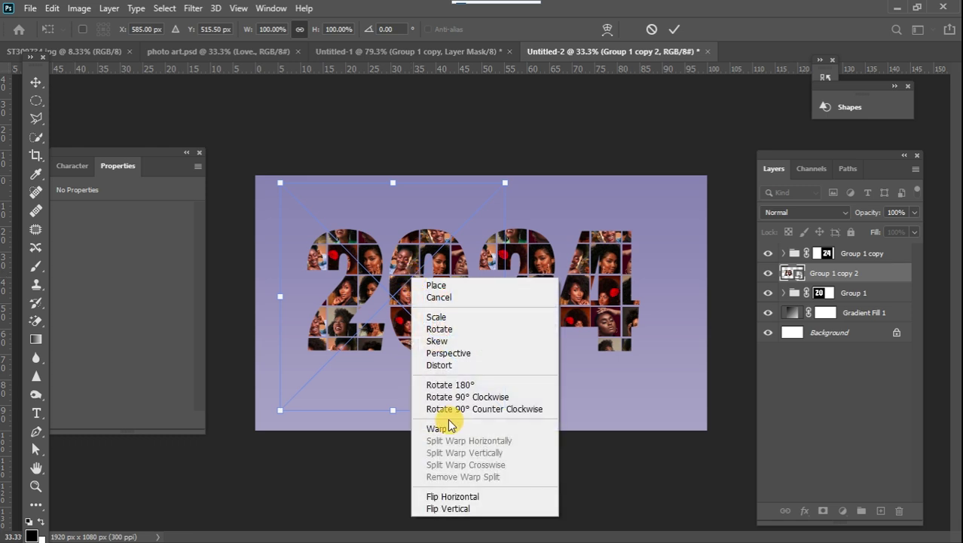
pyautogui.click(452, 509)
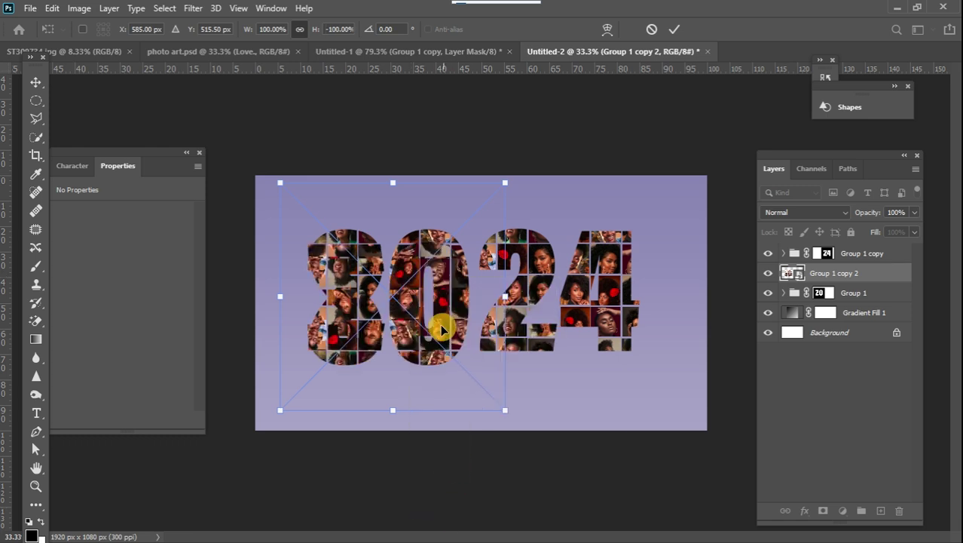
pyautogui.moveTo(446, 317); pyautogui.dragTo(444, 422)
pyautogui.moveTo(503, 276); pyautogui.dragTo(511, 283)
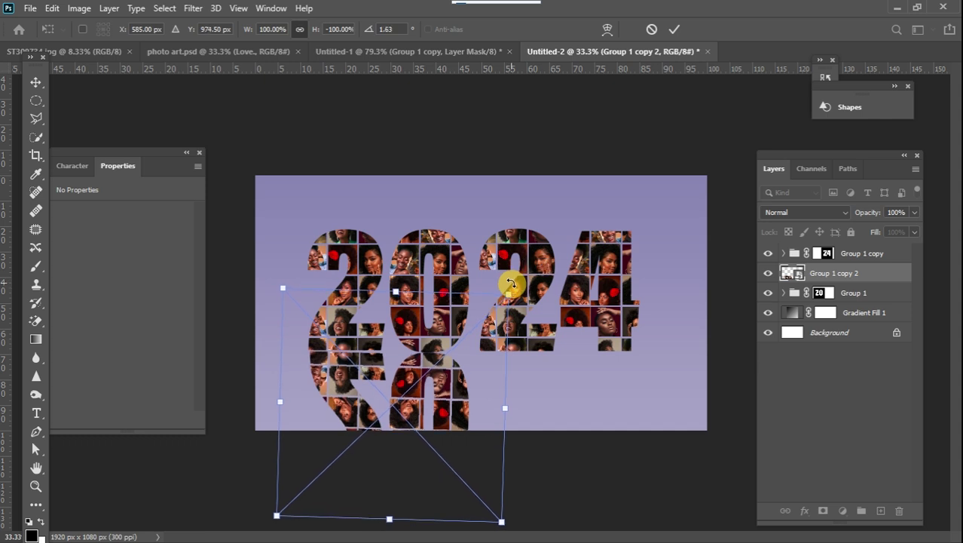
pyautogui.click(36, 82)
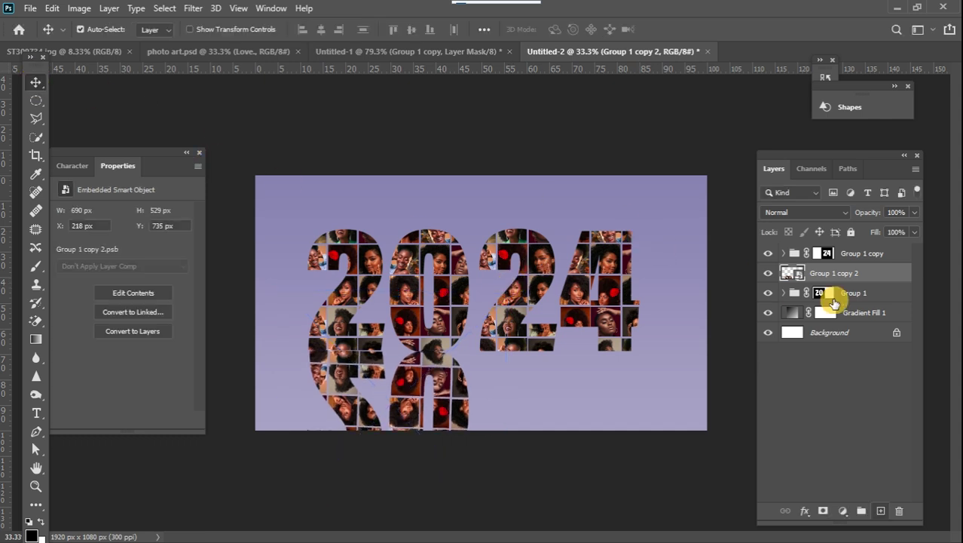
# Add a layer mask to the reflection and fade it with a black-white gradient.
pyautogui.click(824, 511)
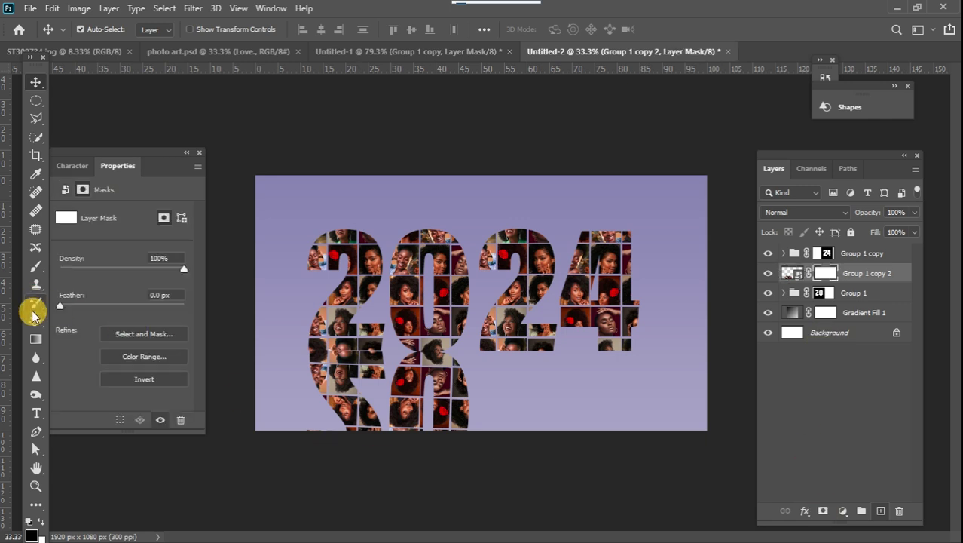
pyautogui.click(35, 340)
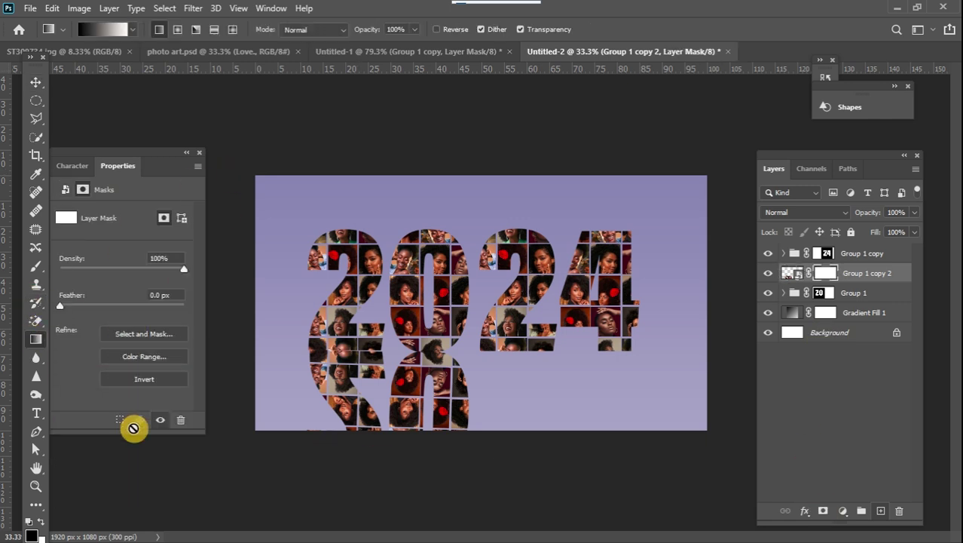
pyautogui.moveTo(397, 458); pyautogui.dragTo(393, 253)
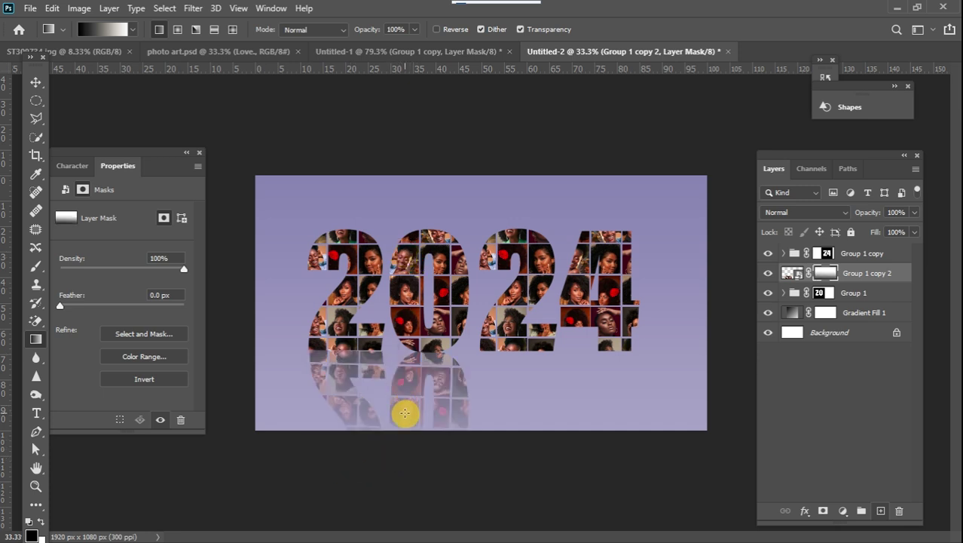
pyautogui.moveTo(429, 218); pyautogui.dragTo(429, 220)
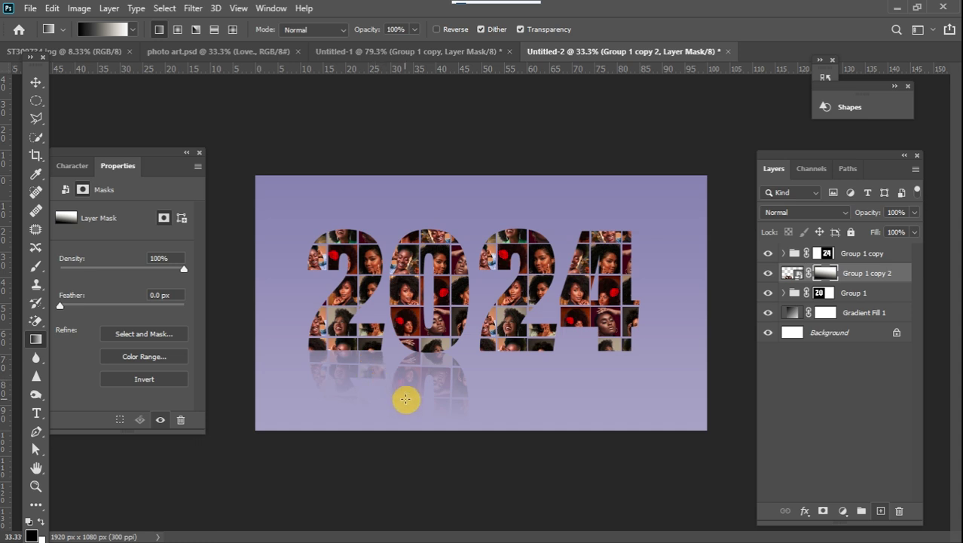
pyautogui.moveTo(405, 397); pyautogui.dragTo(406, 397)
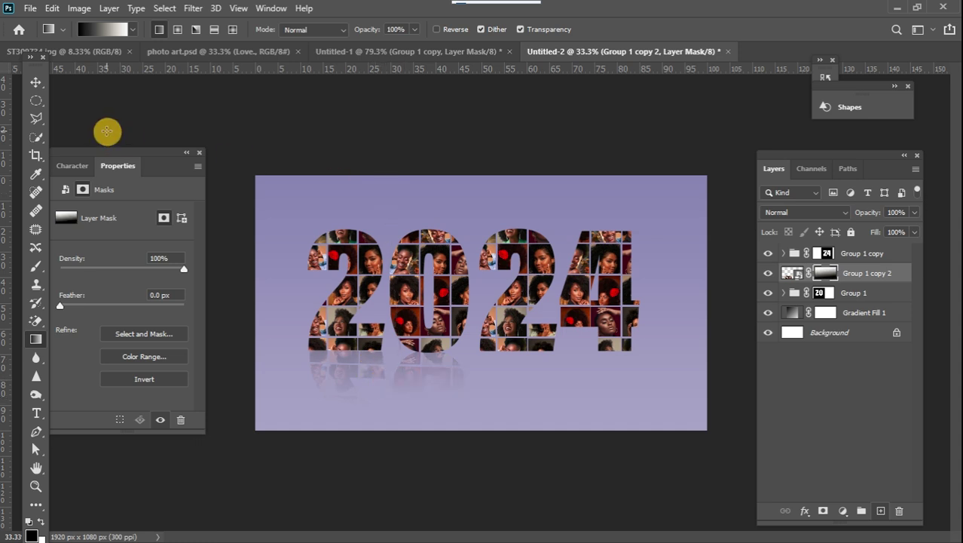
pyautogui.click(35, 81)
pyautogui.click(540, 275)
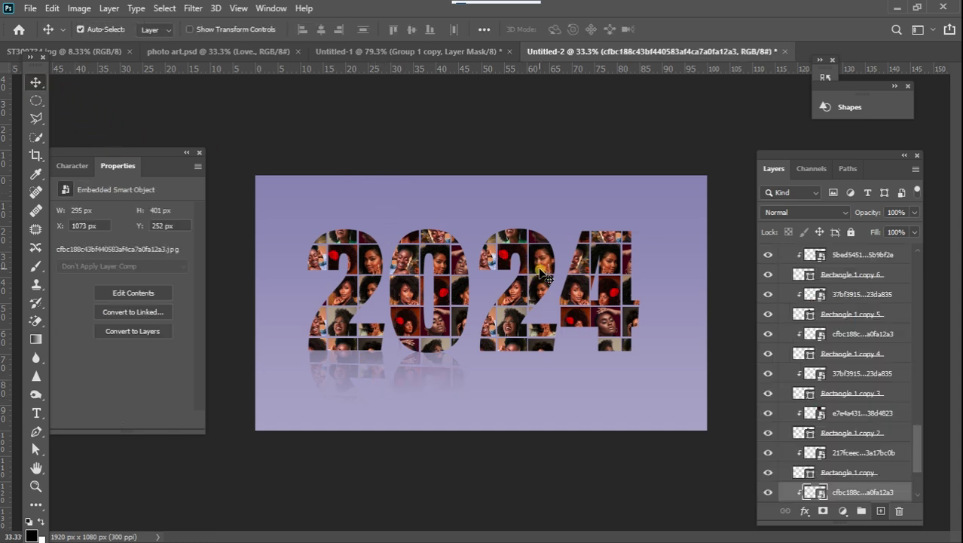
# Duplicate the 24 group as a smart object, flip it vertically and move it below.
pyautogui.click(903, 445)
pyautogui.scroll(10, 918, 459)
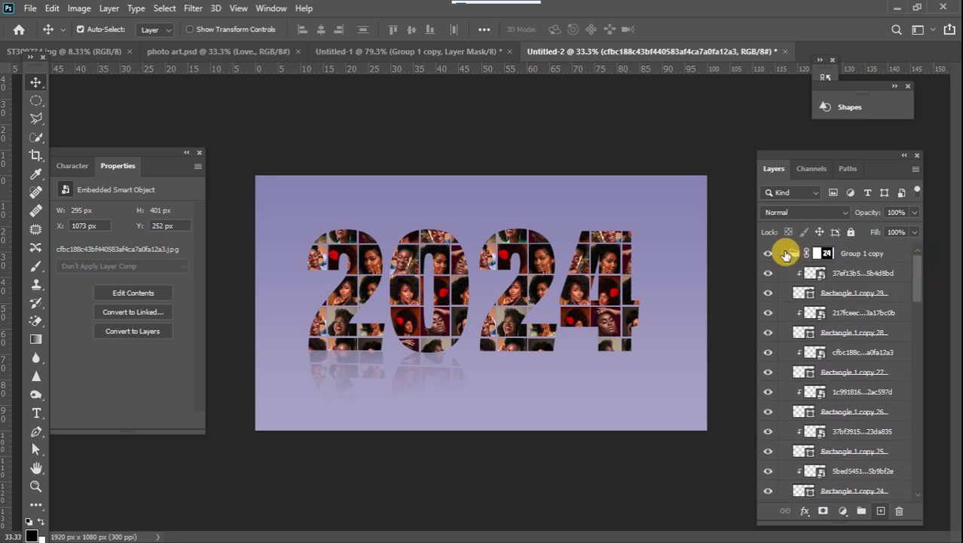
pyautogui.click(786, 254)
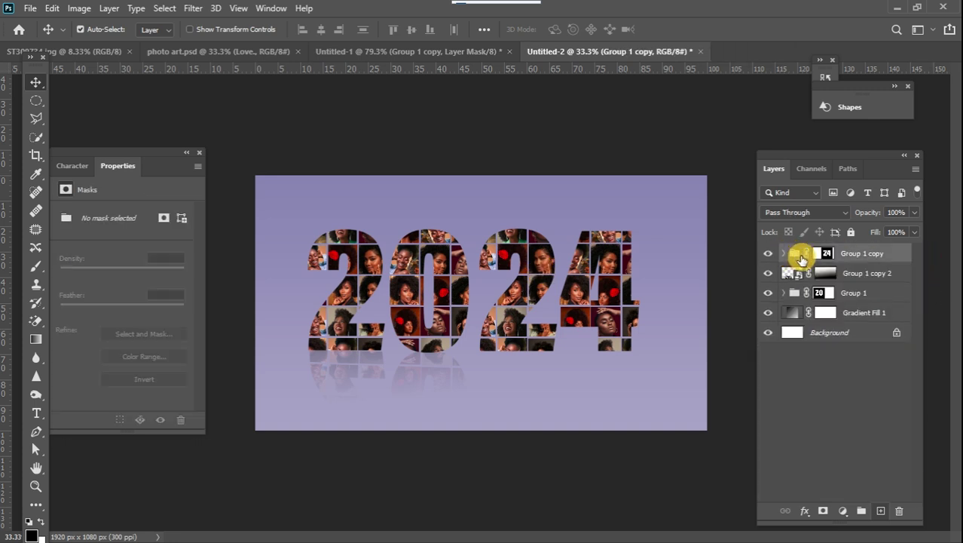
pyautogui.hotkey('ctrl', 'j')
pyautogui.rightClick(878, 257)
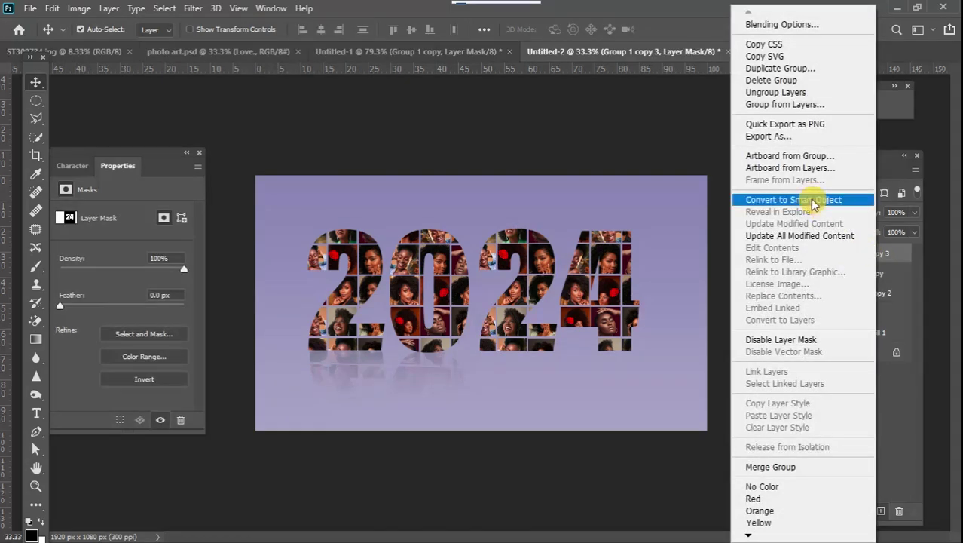
pyautogui.click(814, 205)
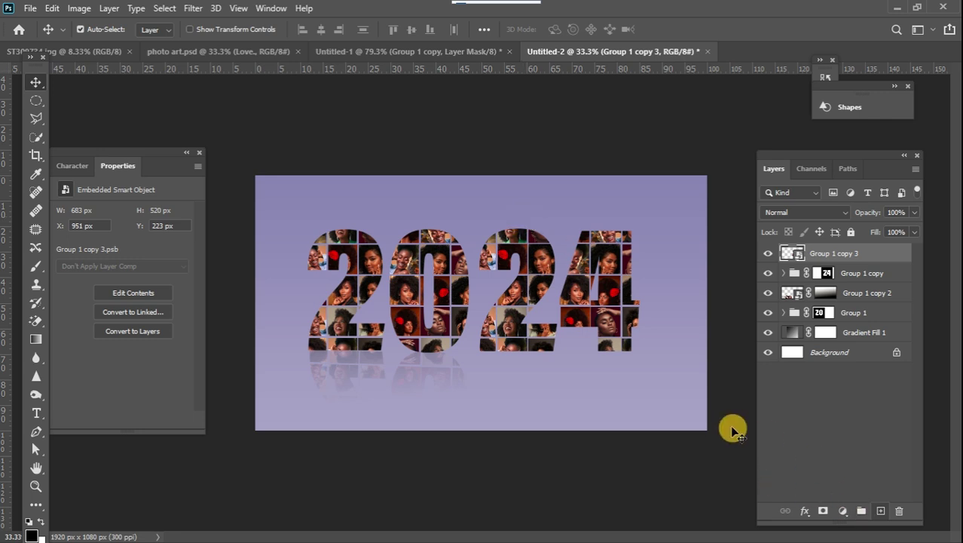
pyautogui.hotkey('ctrl', 't')
pyautogui.rightClick(596, 305)
pyautogui.click(636, 295)
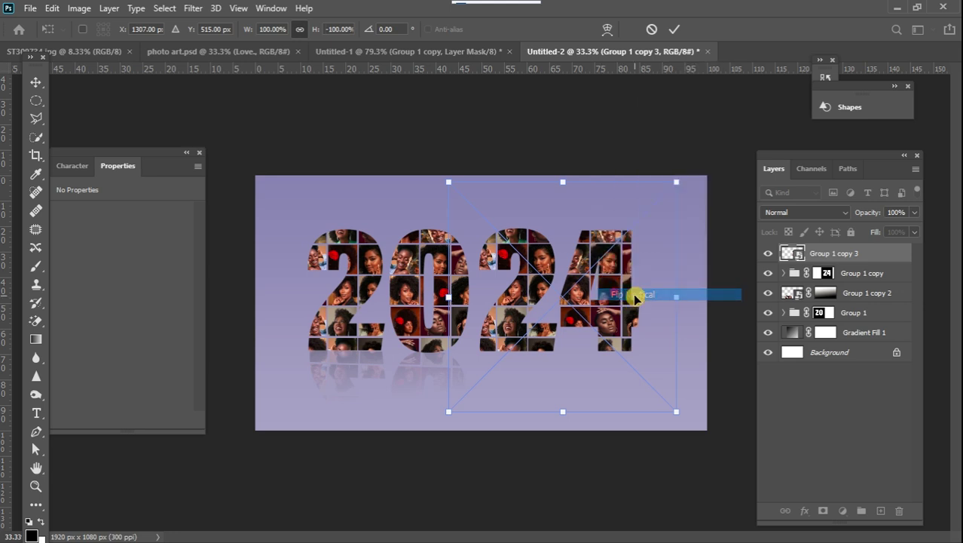
pyautogui.moveTo(613, 297); pyautogui.dragTo(615, 341)
pyautogui.moveTo(612, 411); pyautogui.dragTo(611, 408)
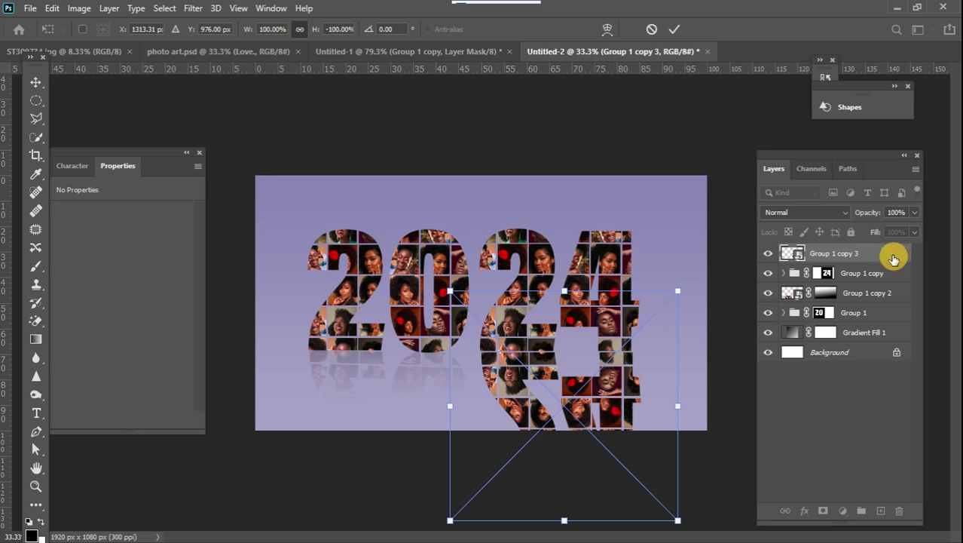
pyautogui.click(893, 258)
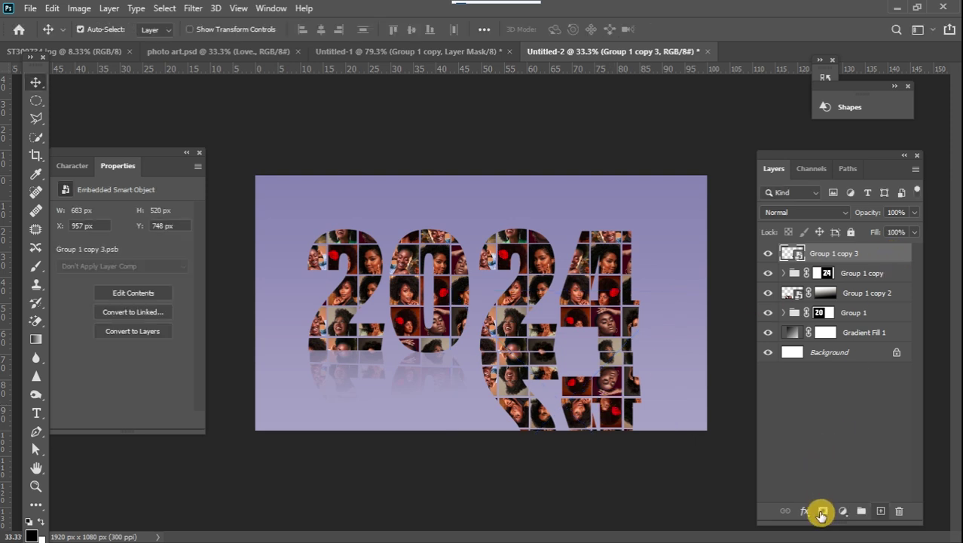
# Mask the 24 reflection and fade its lower part with a black-white gradient.
pyautogui.click(822, 512)
pyautogui.click(36, 340)
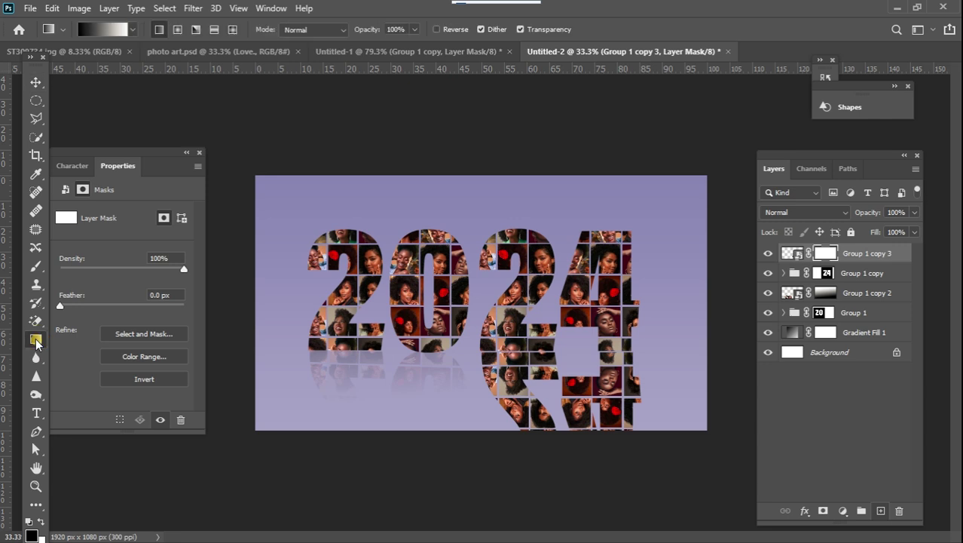
pyautogui.moveTo(571, 459); pyautogui.dragTo(563, 205)
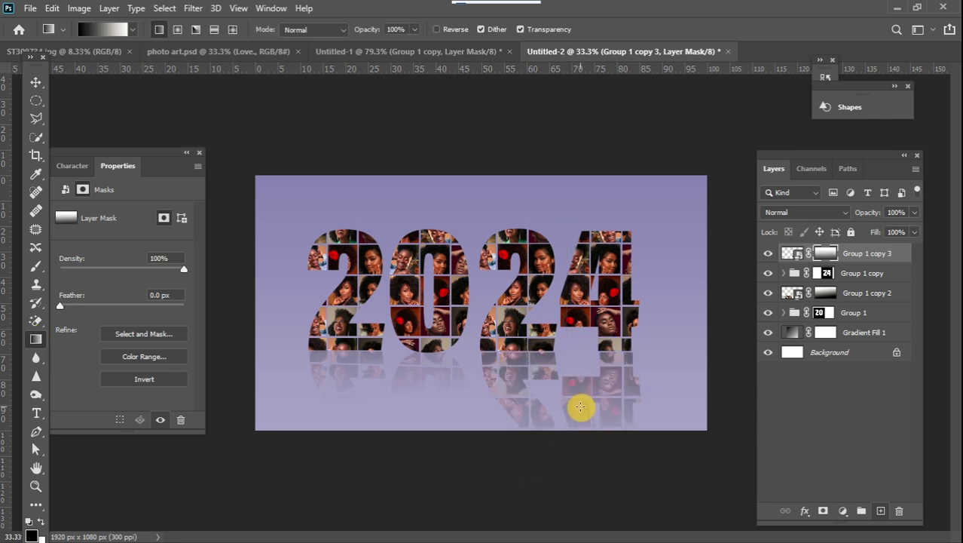
pyautogui.moveTo(580, 406); pyautogui.dragTo(553, 164)
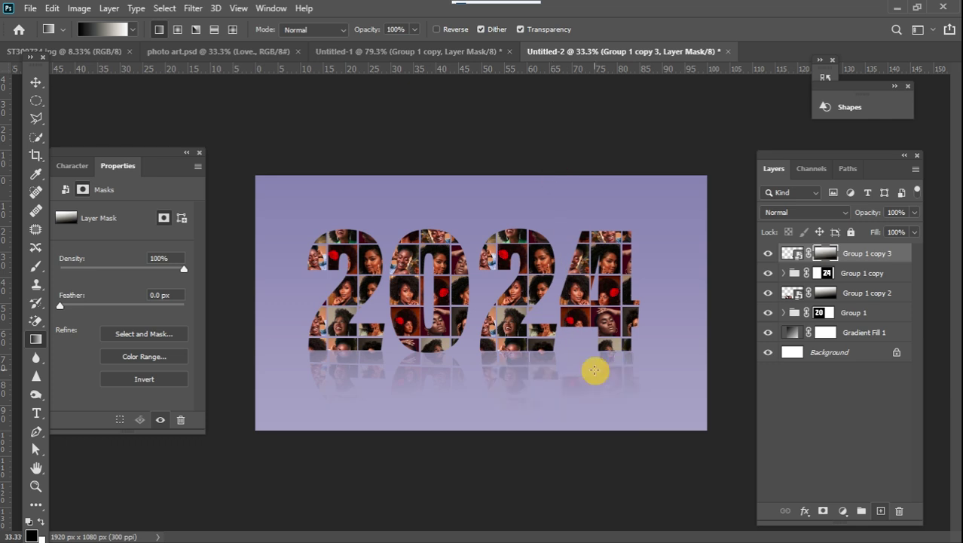
pyautogui.click(35, 266)
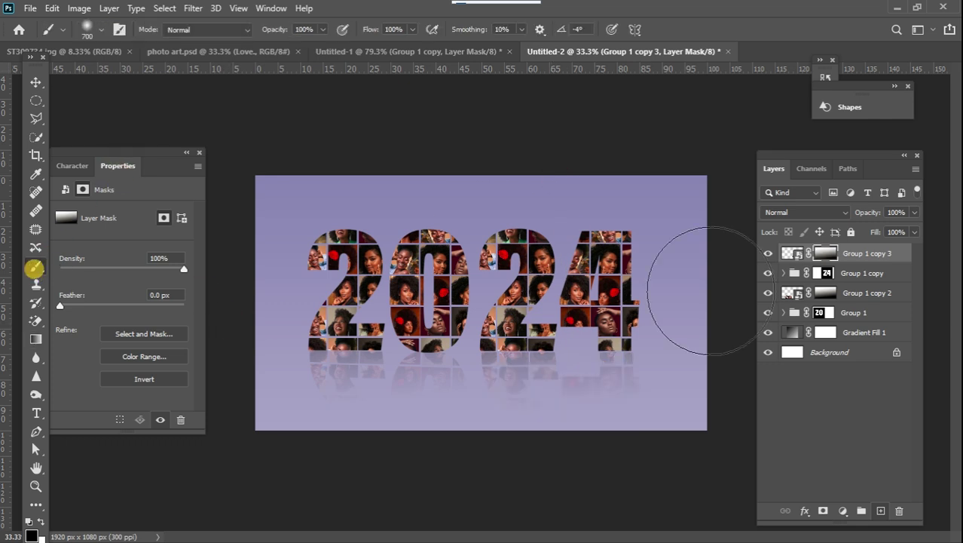
pyautogui.click(898, 311)
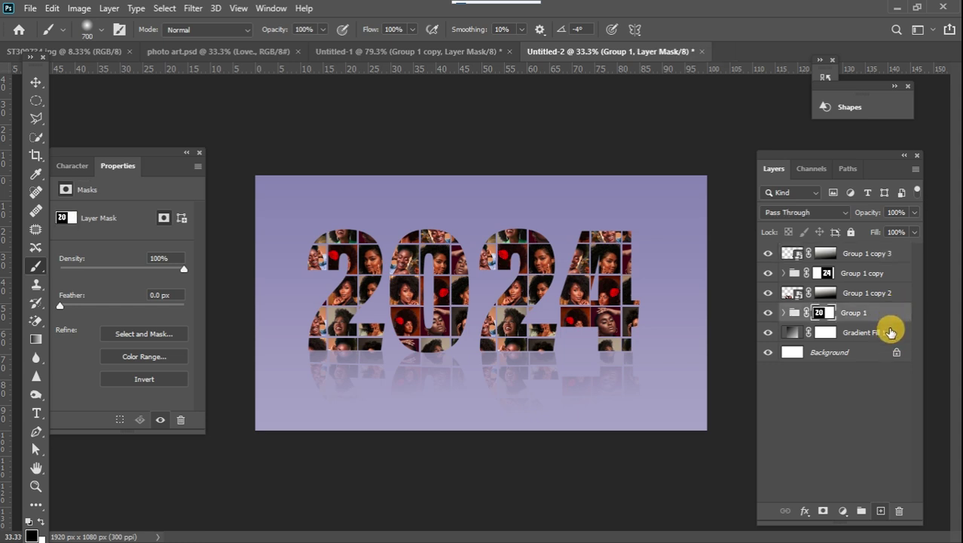
# Create Layer 1 above Gradient Fill 1 and paint a soft black brush stroke.
pyautogui.click(891, 333)
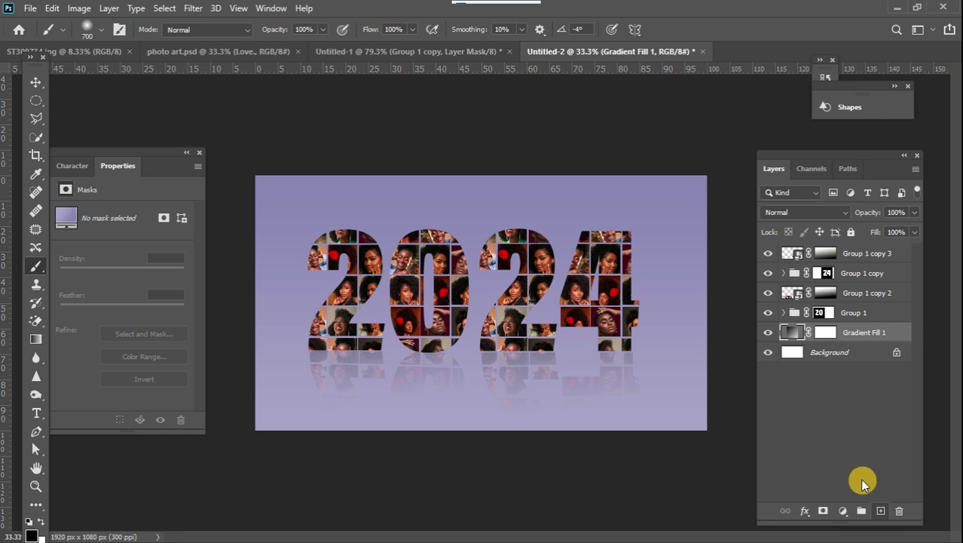
pyautogui.hotkey('ctrl', 'shift', 'n')
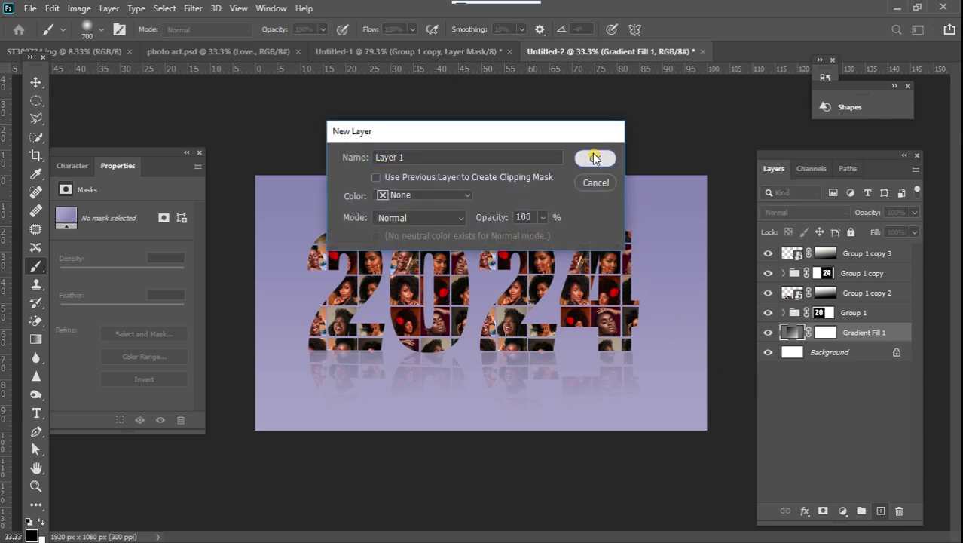
pyautogui.click(594, 157)
pyautogui.moveTo(403, 311)
pyautogui.mouseDown()
pyautogui.moveTo(379, 303)
pyautogui.moveTo(391, 338)
pyautogui.moveTo(407, 301)
pyautogui.mouseUp()
# Squash and narrow the stroke into a flat shadow beneath the first 2.
pyautogui.click(35, 81)
pyautogui.hotkey('ctrl', 't')
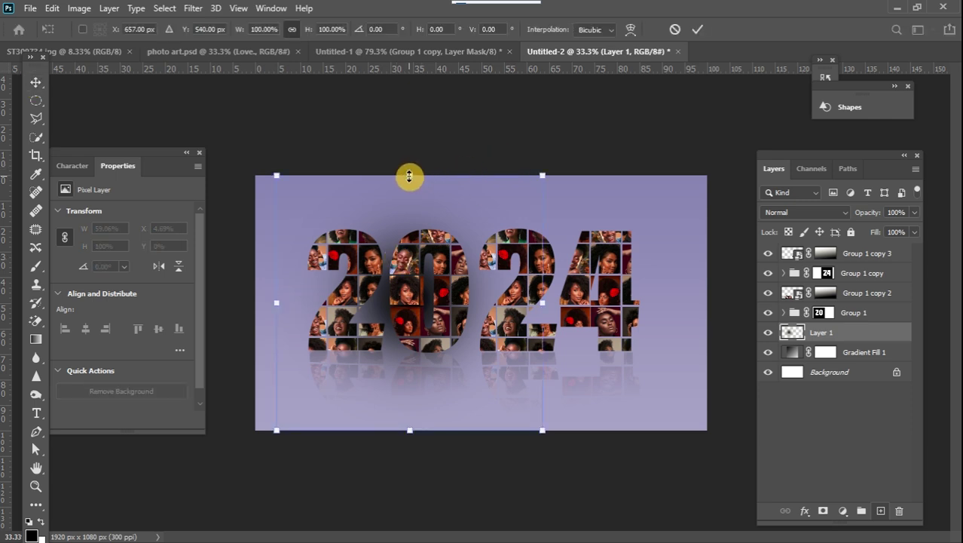
pyautogui.moveTo(410, 175); pyautogui.dragTo(403, 416)
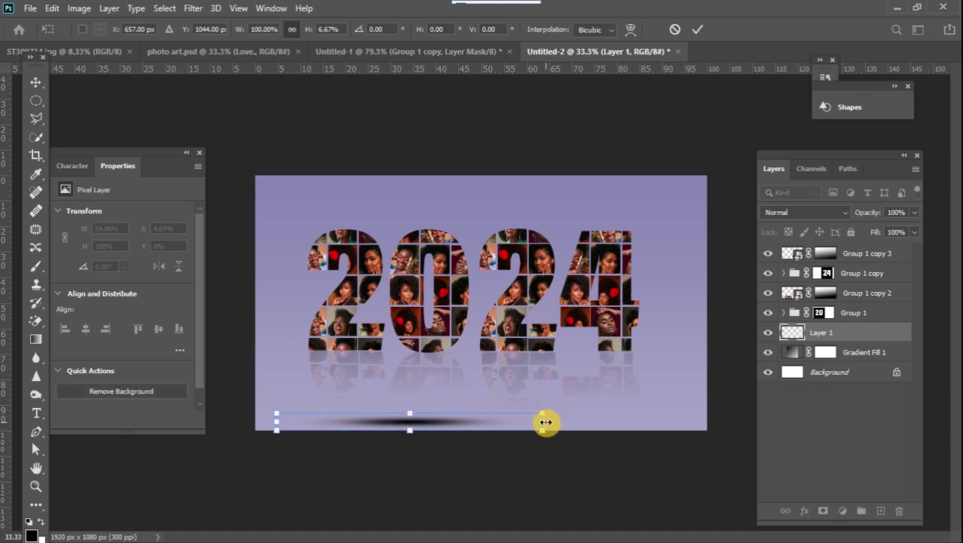
pyautogui.moveTo(544, 422); pyautogui.dragTo(424, 436)
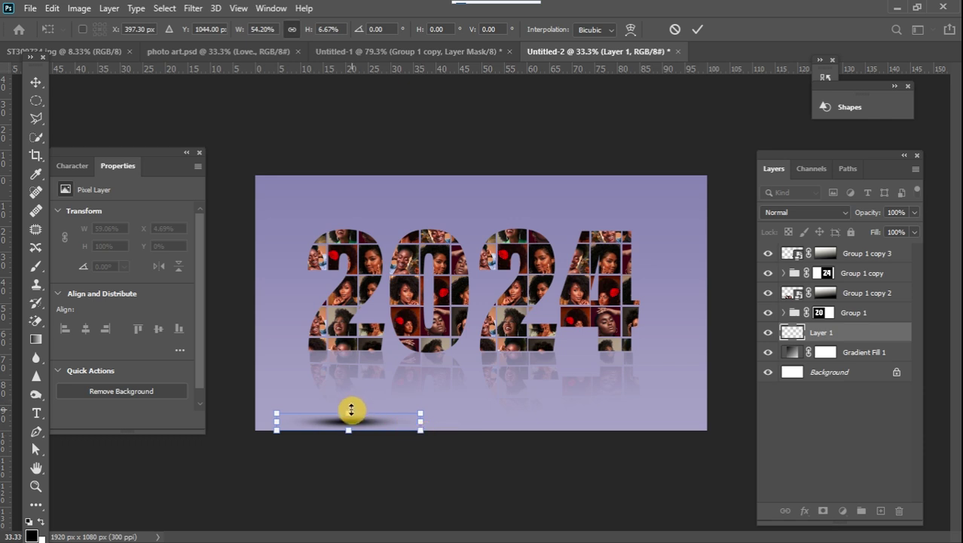
pyautogui.click(36, 85)
pyautogui.moveTo(344, 419); pyautogui.dragTo(350, 355)
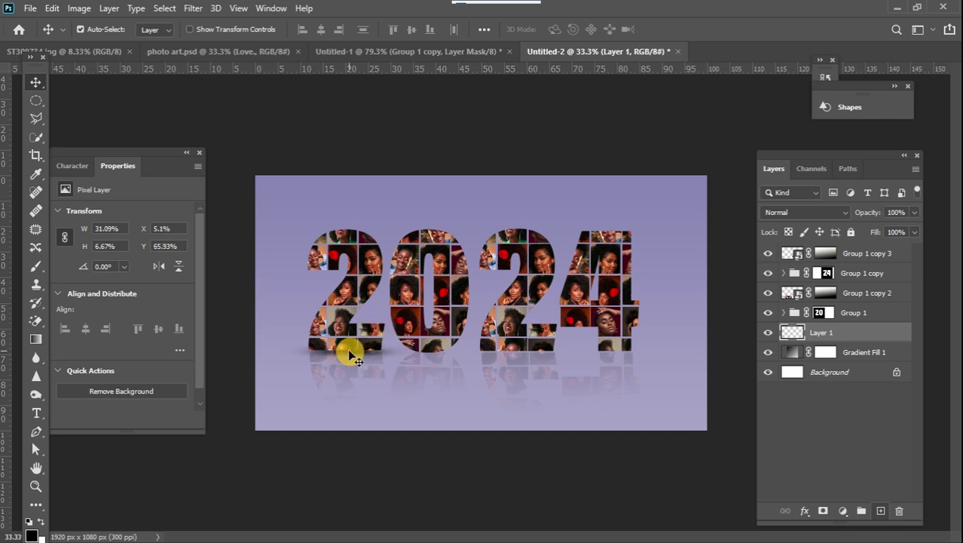
# Duplicate the shadow layer as Layer 1 copy, undoing an accidental reflection move.
pyautogui.hotkey('ctrl', 'j')
pyautogui.moveTo(349, 355); pyautogui.dragTo(408, 355)
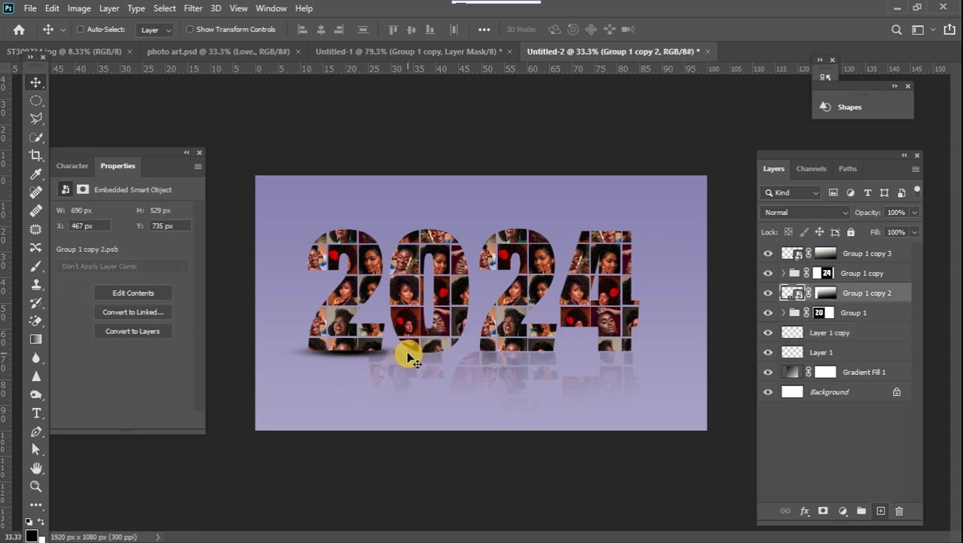
pyautogui.hotkey('ctrl', 'z')
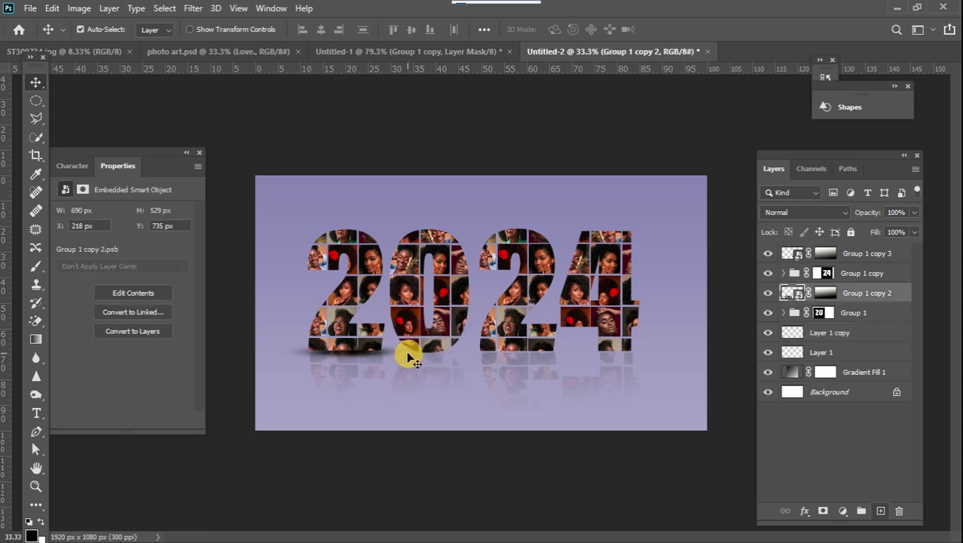
# Move Layer 1 copy under the 0 and narrow it to 73.28% width.
pyautogui.click(848, 355)
pyautogui.click(769, 333)
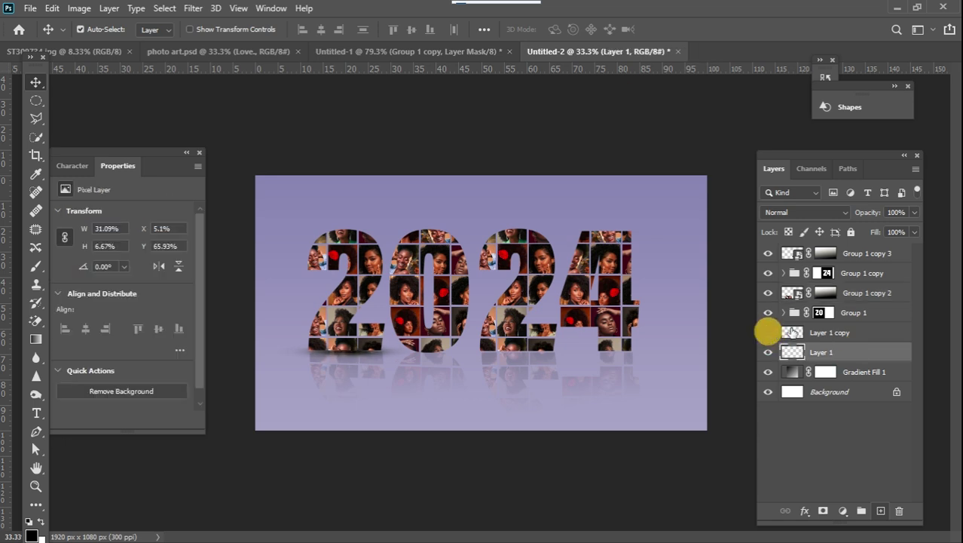
pyautogui.click(857, 336)
pyautogui.click(769, 334)
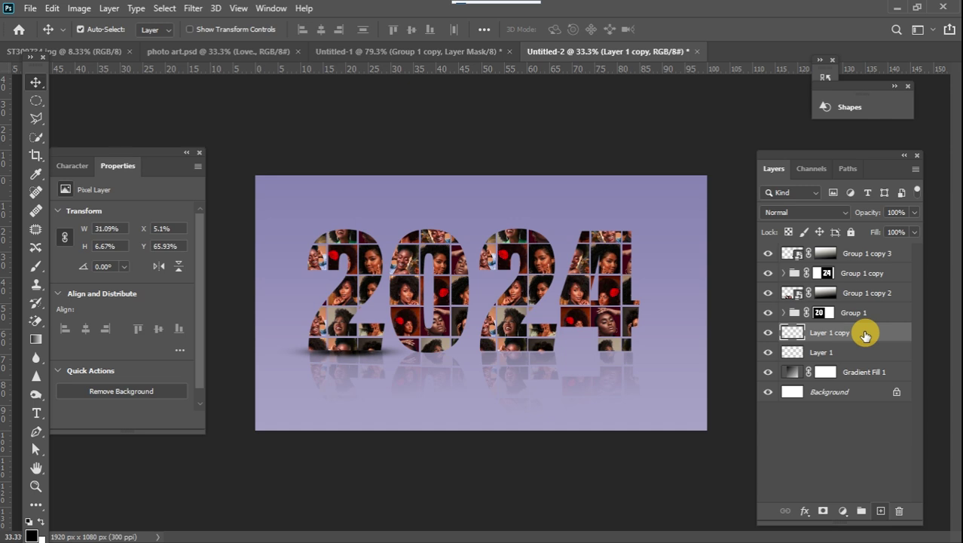
pyautogui.hotkey('ctrl', 't')
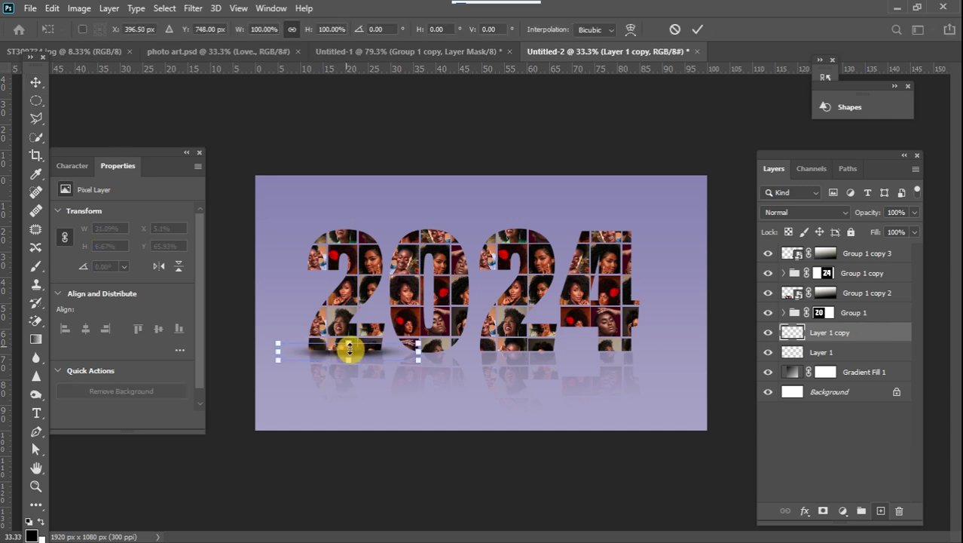
pyautogui.moveTo(373, 343); pyautogui.dragTo(447, 356)
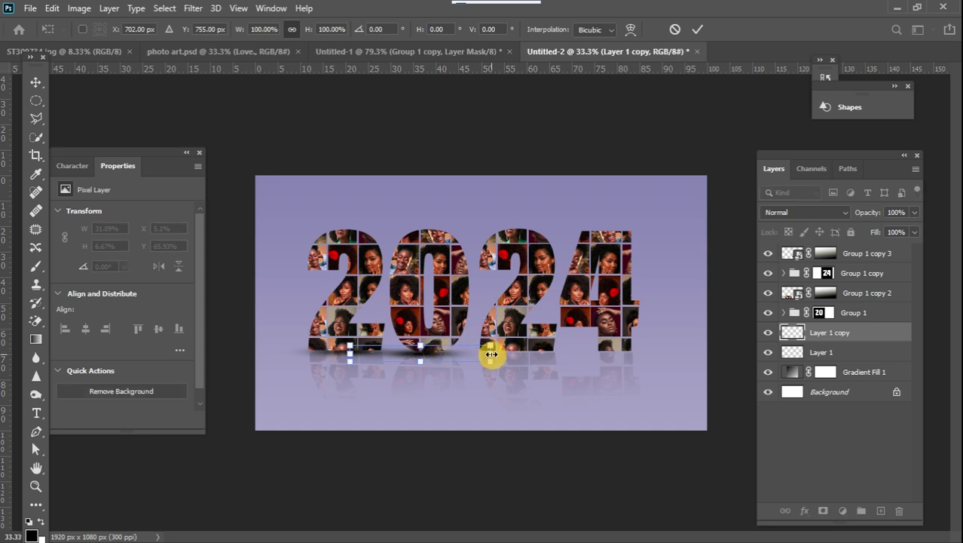
pyautogui.moveTo(491, 354); pyautogui.dragTo(431, 358)
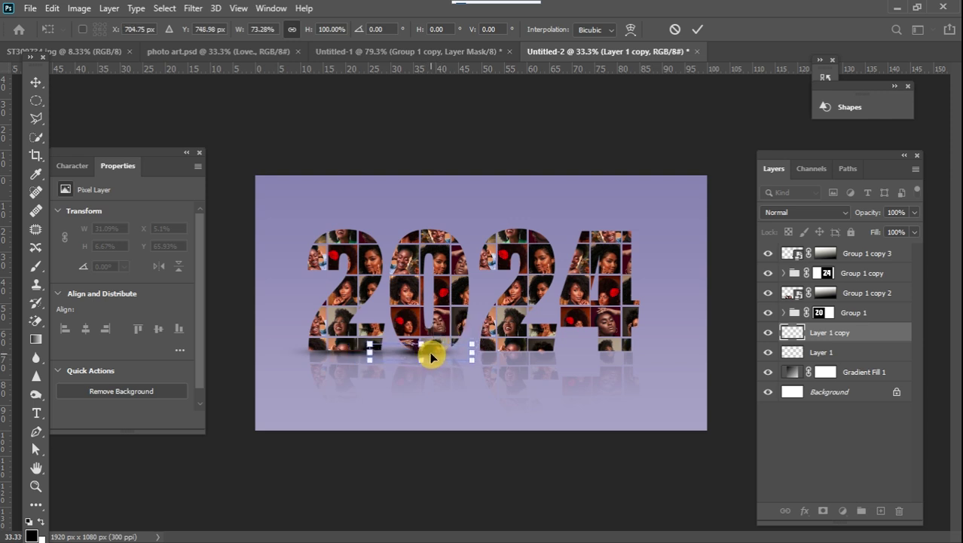
pyautogui.click(35, 82)
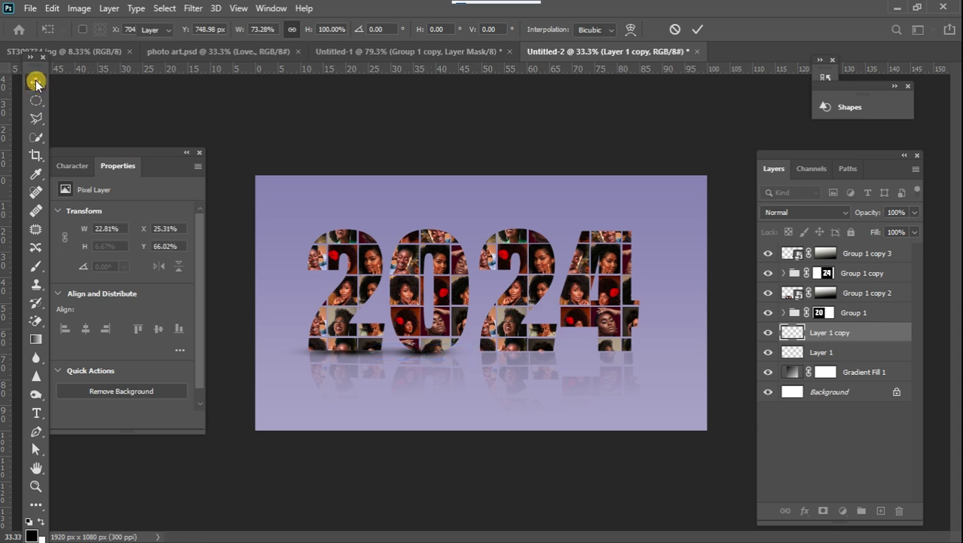
pyautogui.click(440, 348)
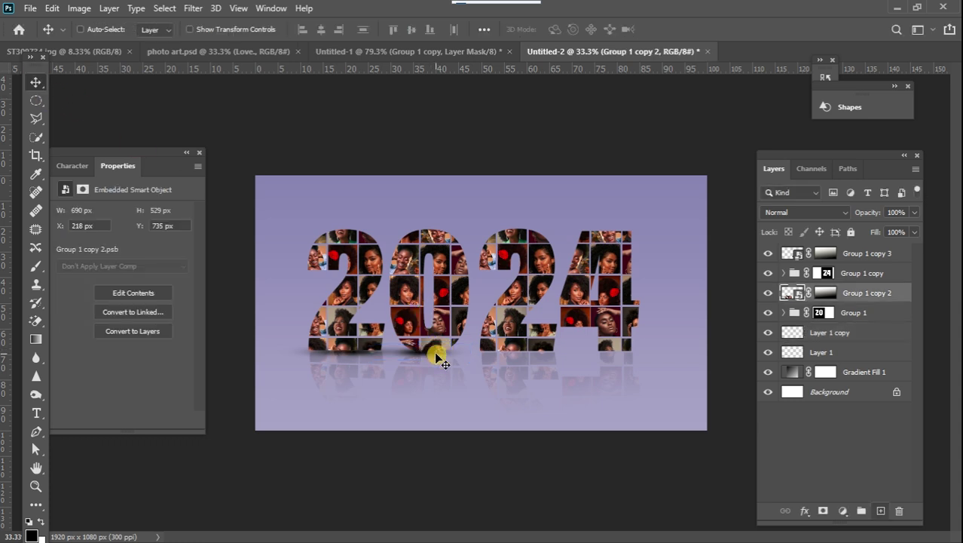
pyautogui.hotkey('ctrl', 'j')
pyautogui.hotkey('ctrl', 'z')
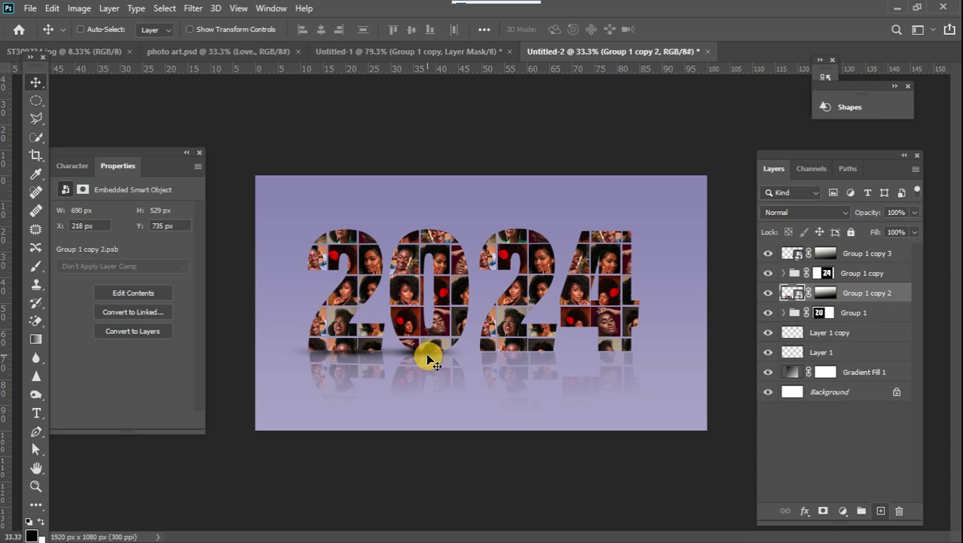
pyautogui.click(861, 341)
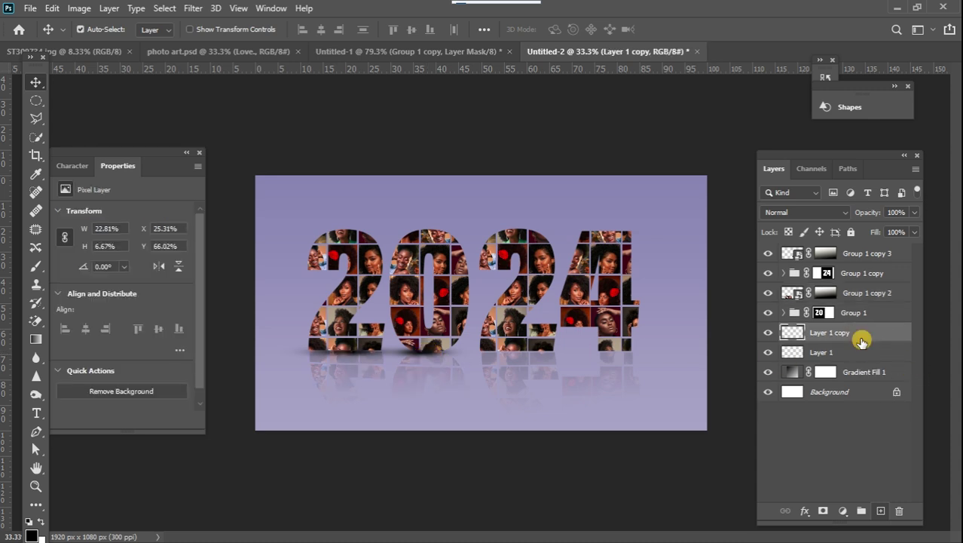
# Duplicate the shadow, move it under the second 2 and widen it to 128.39%.
pyautogui.hotkey('ctrl', 'j')
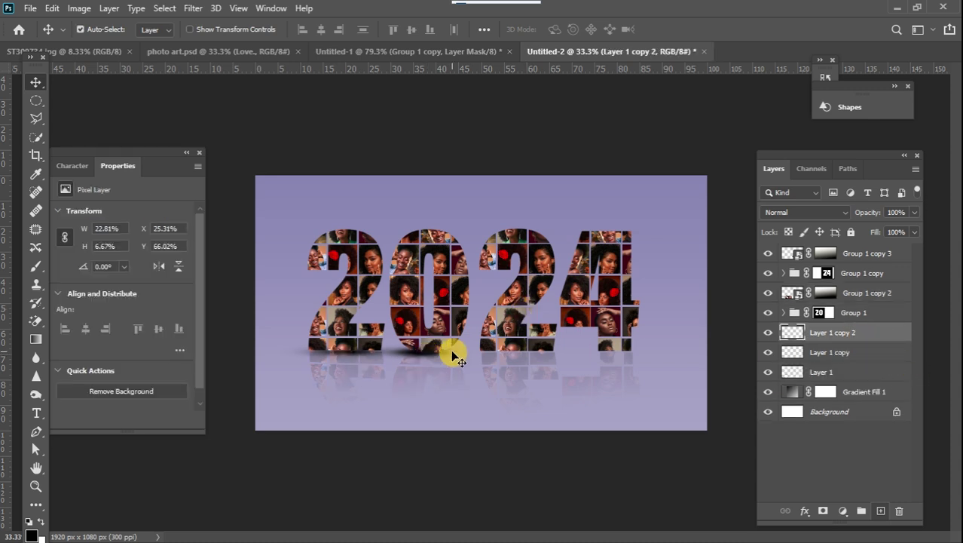
pyautogui.hotkey('ctrl', 't')
pyautogui.moveTo(432, 351); pyautogui.dragTo(520, 354)
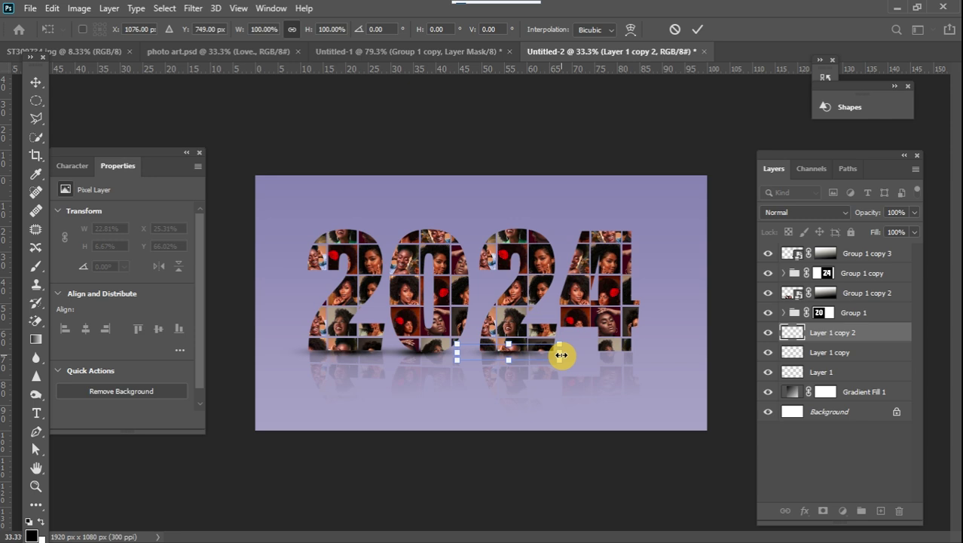
pyautogui.moveTo(561, 355); pyautogui.dragTo(591, 361)
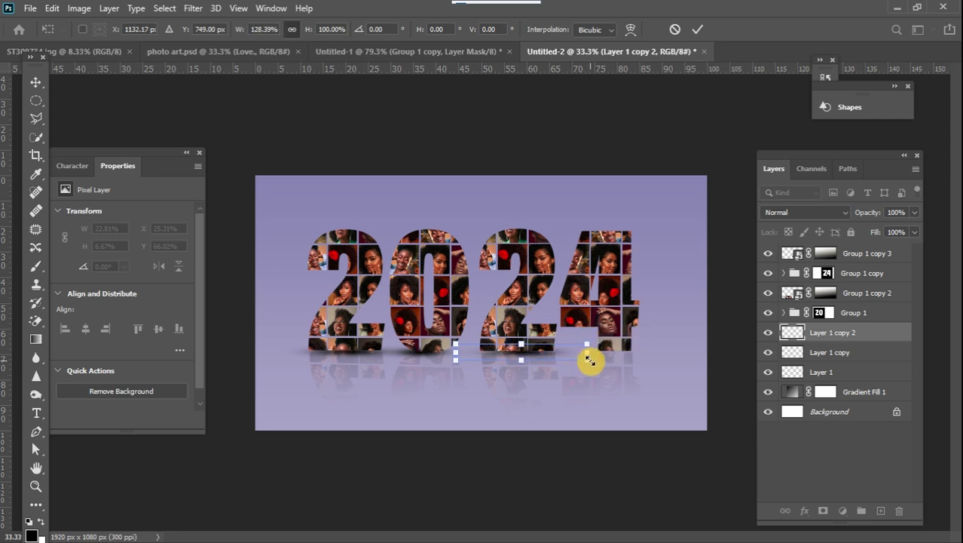
pyautogui.hotkey('shift', 'Left')
pyautogui.hotkey('shift', 'Left')
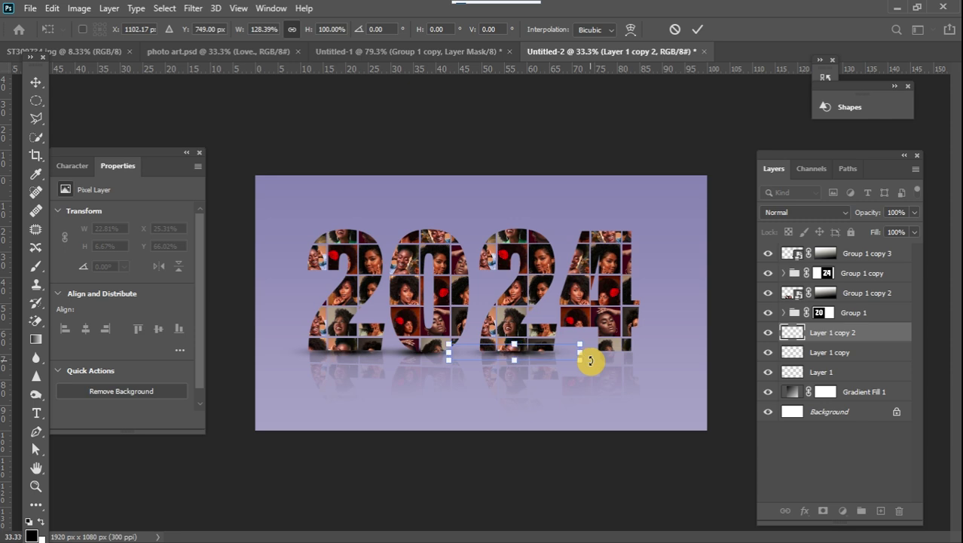
pyautogui.click(35, 83)
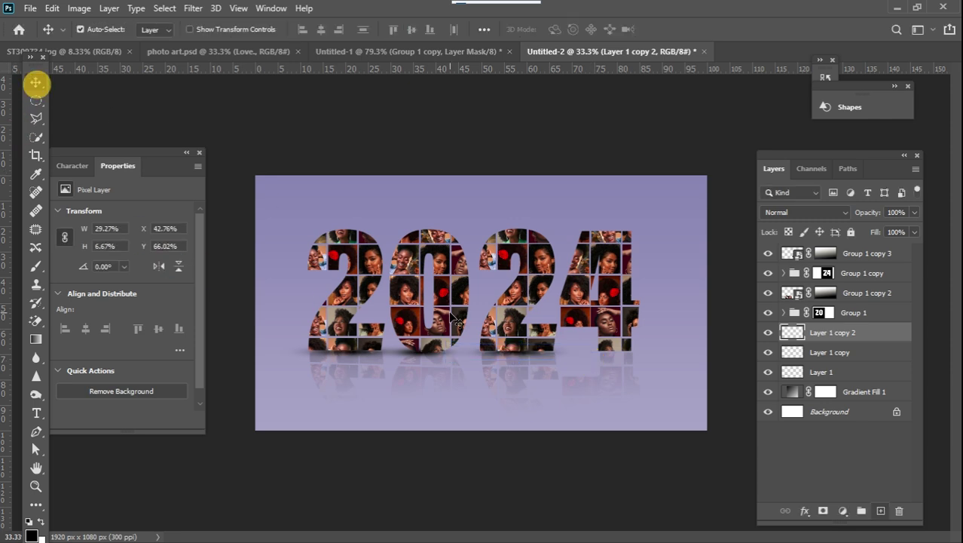
# Duplicate the shadow again as Layer 1 copy 3 and reselect it.
pyautogui.click(534, 355)
pyautogui.hotkey('ctrl', 'j')
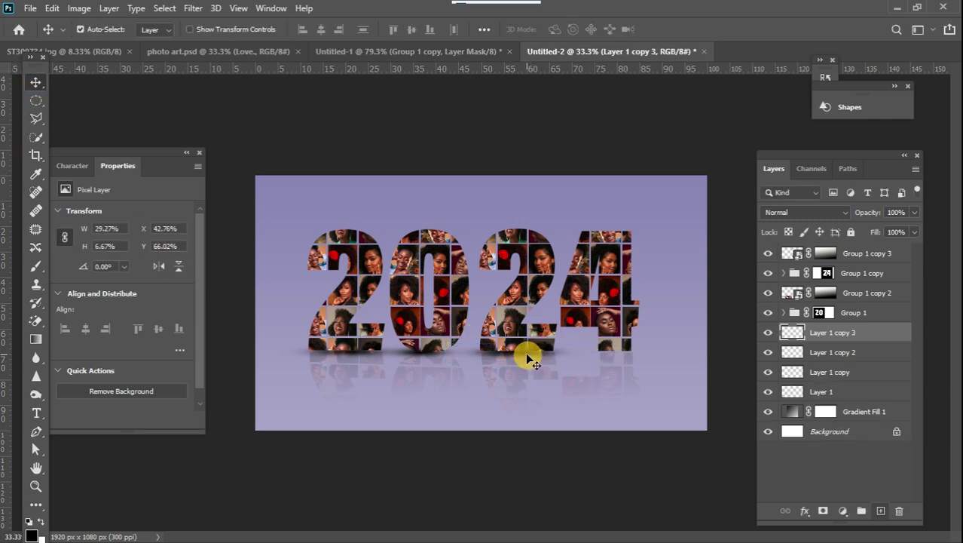
pyautogui.click(525, 360)
pyautogui.click(570, 359)
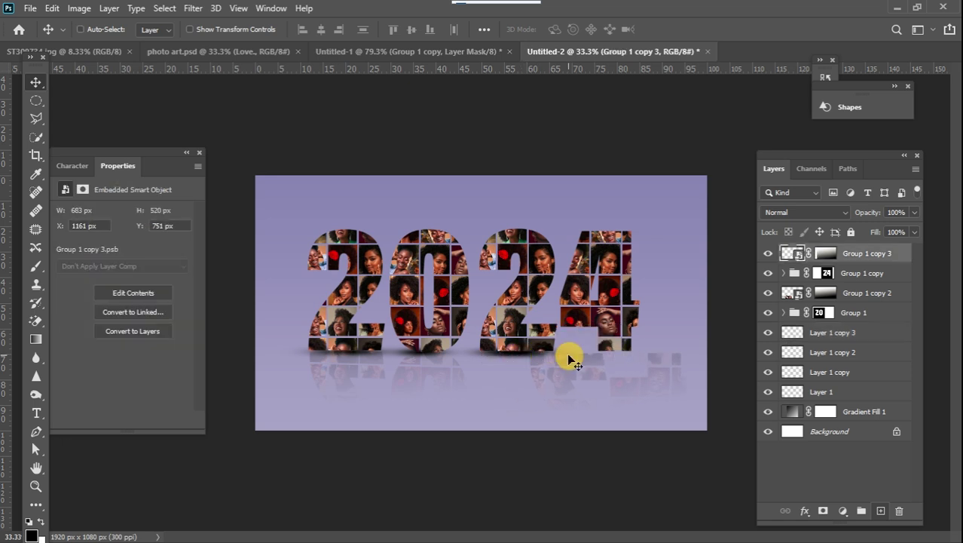
pyautogui.click(872, 337)
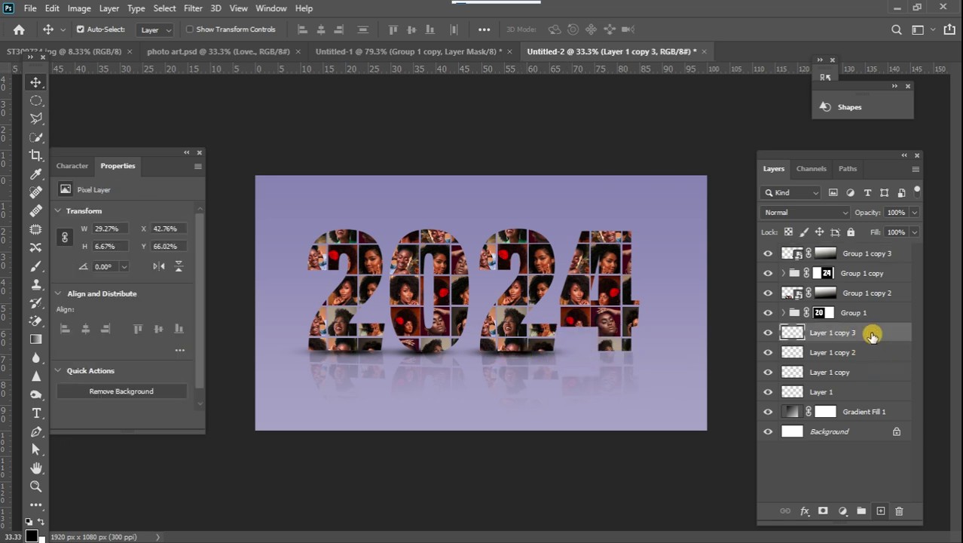
# Duplicate the shadow as Layer 1 copy 4, place it under the 4 at 69.57% width.
pyautogui.hotkey('ctrl', 'j')
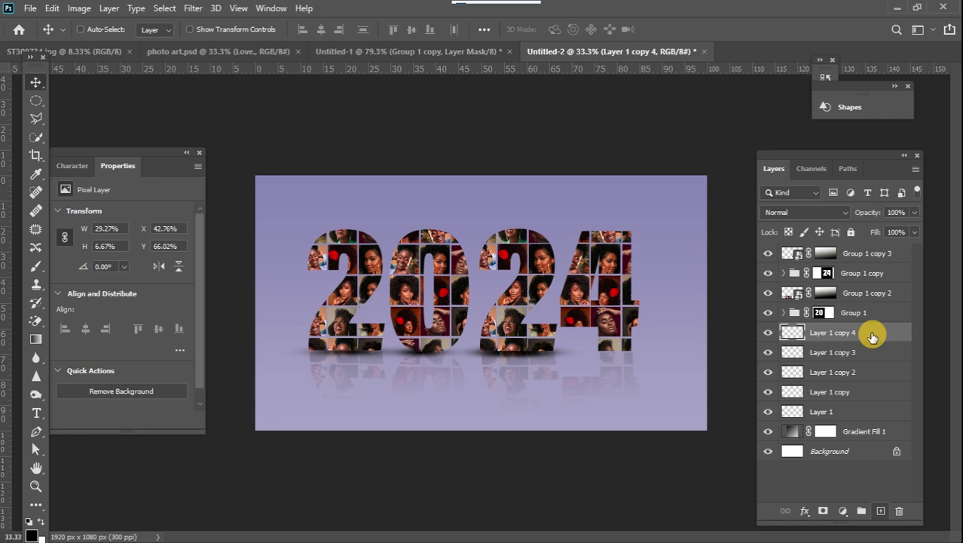
pyautogui.hotkey('ctrl', 't')
pyautogui.moveTo(546, 354); pyautogui.dragTo(629, 355)
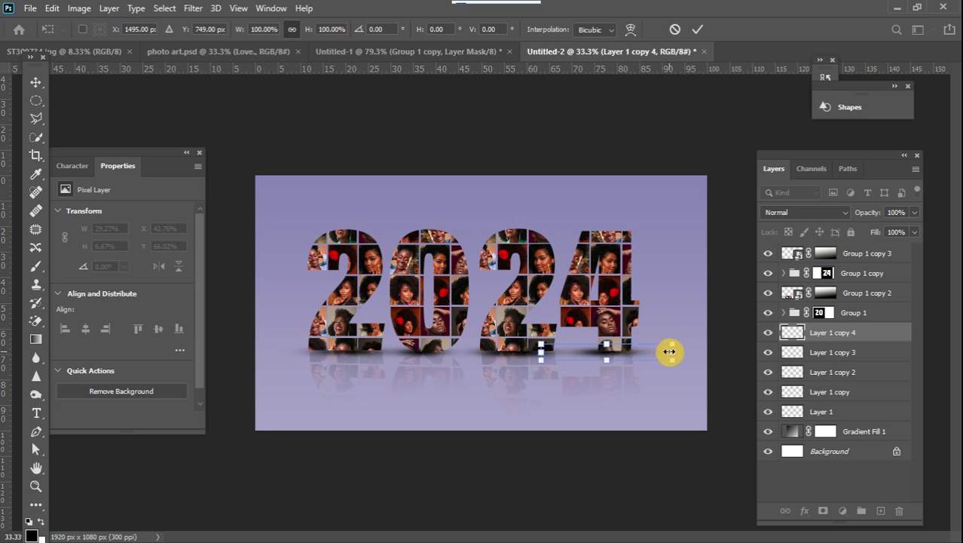
pyautogui.moveTo(669, 351); pyautogui.dragTo(617, 357)
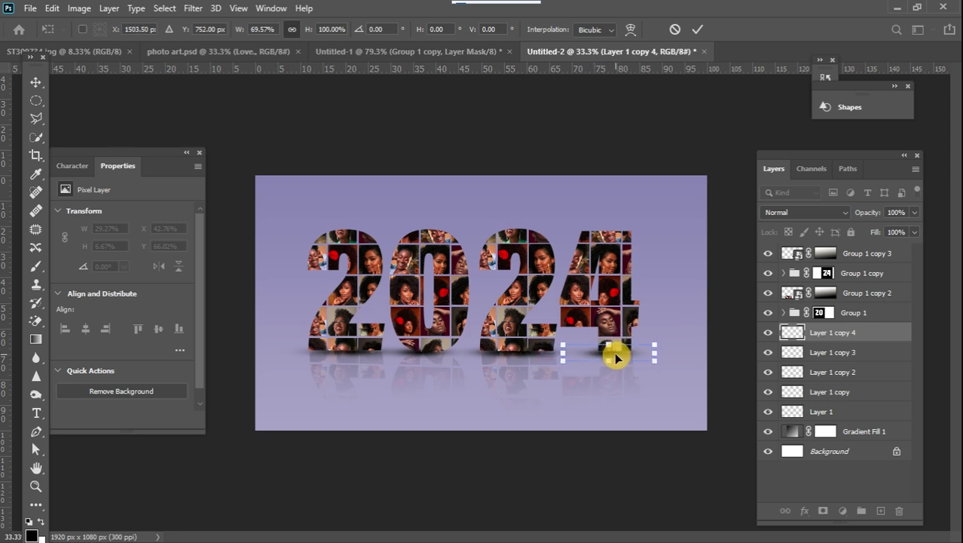
pyautogui.click(39, 86)
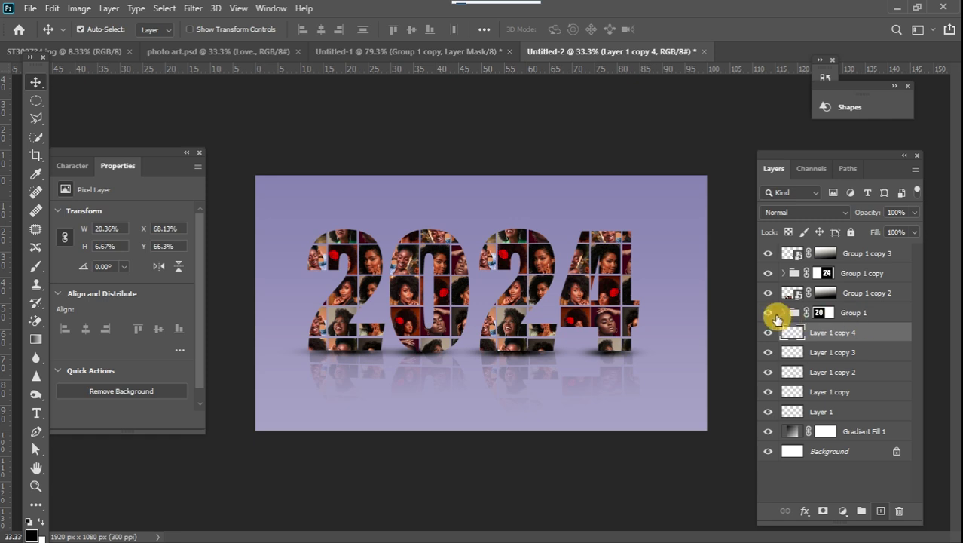
pyautogui.click(784, 312)
pyautogui.click(784, 313)
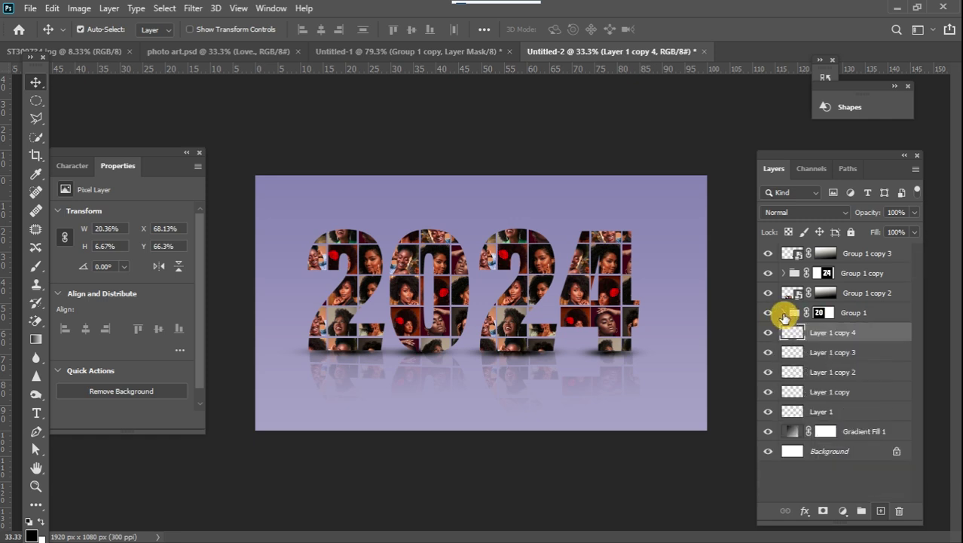
# Add a Curves layer above Group 1, raise its midpoint, and clip it to Group 1.
pyautogui.click(880, 312)
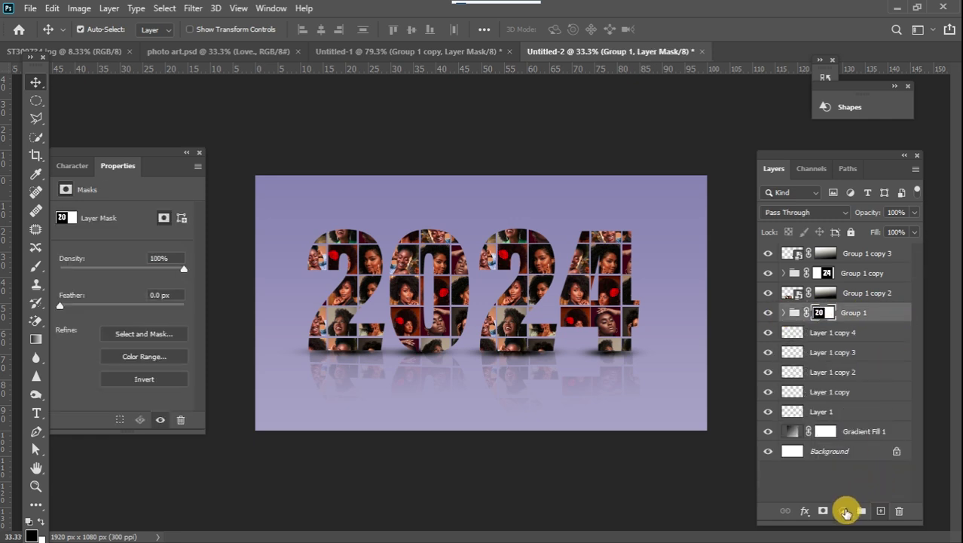
pyautogui.click(845, 512)
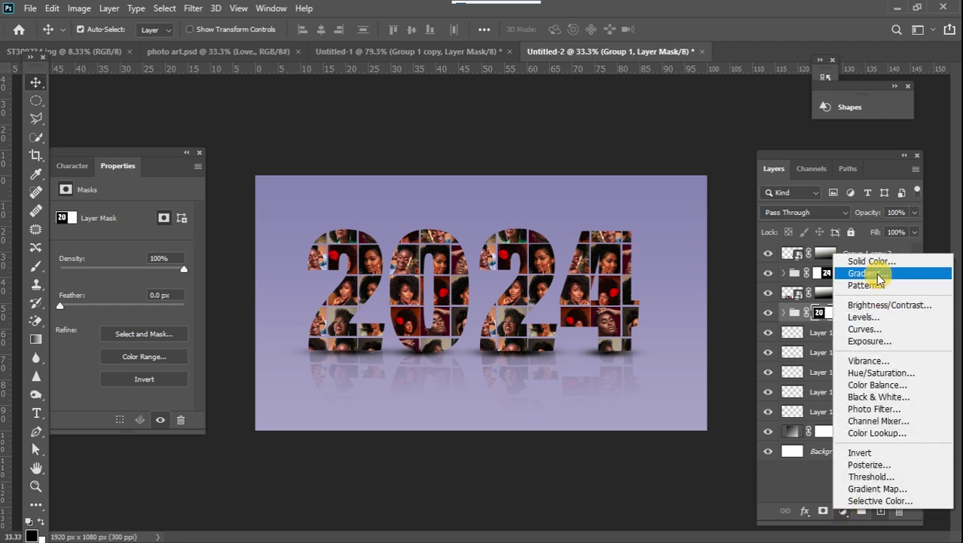
pyautogui.click(874, 329)
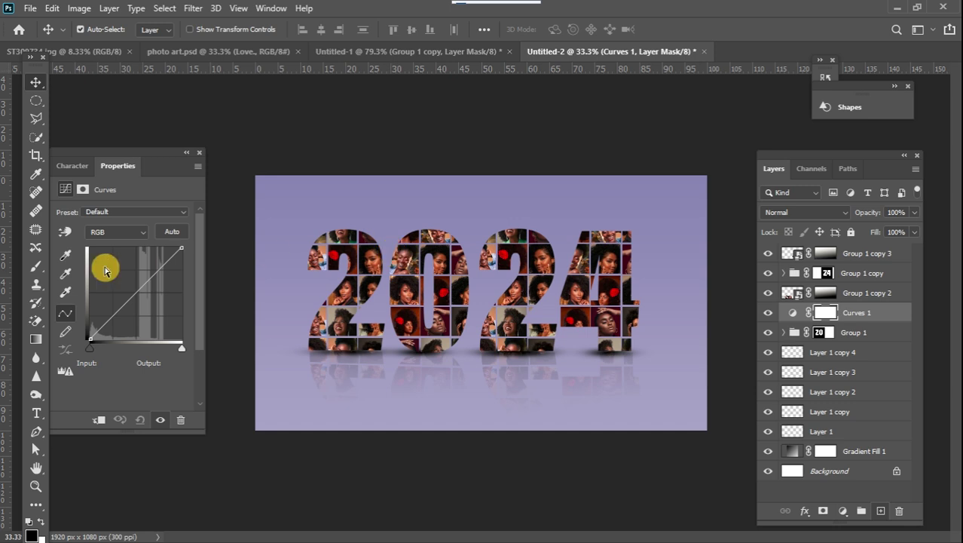
pyautogui.click(141, 284)
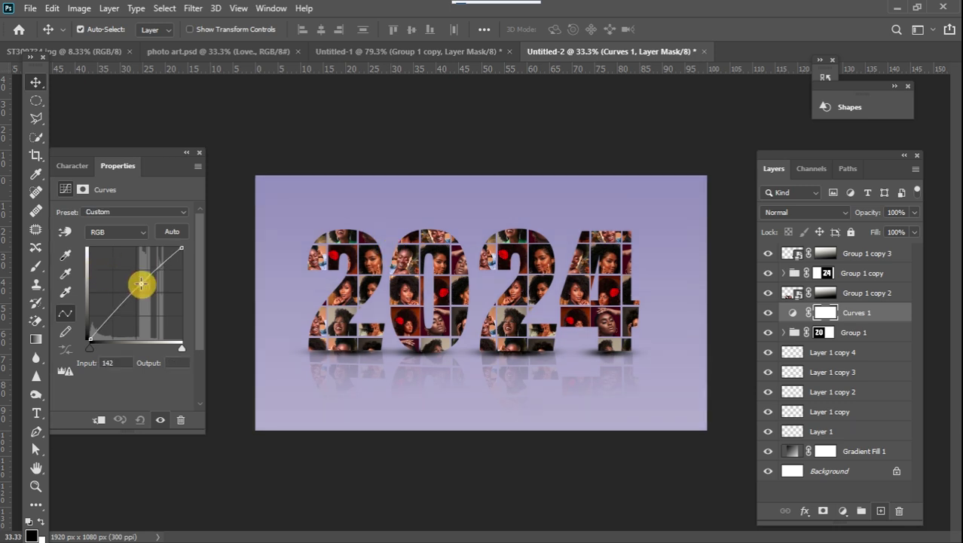
pyautogui.moveTo(138, 282); pyautogui.dragTo(133, 277)
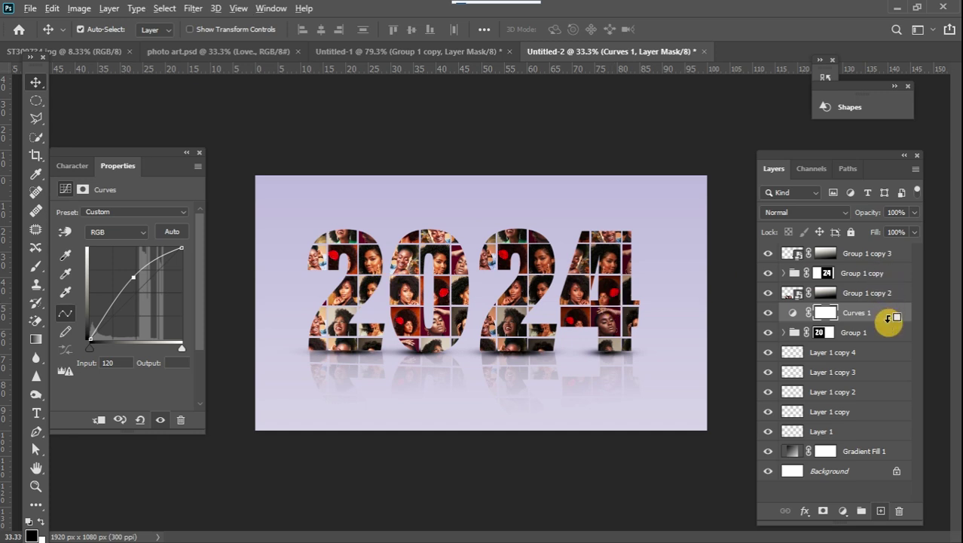
pyautogui.keyDown('alt'); pyautogui.click(889, 319); pyautogui.keyUp('alt')
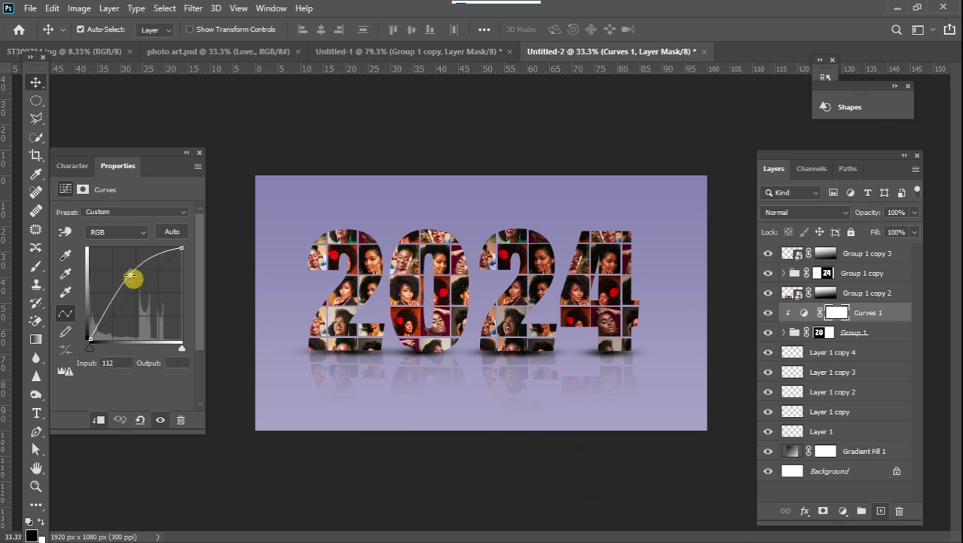
pyautogui.click(902, 317)
# Split Curves 1's Underlying Layer black slider to 0/142 in Blend If and confirm.
pyautogui.doubleClick(902, 317)
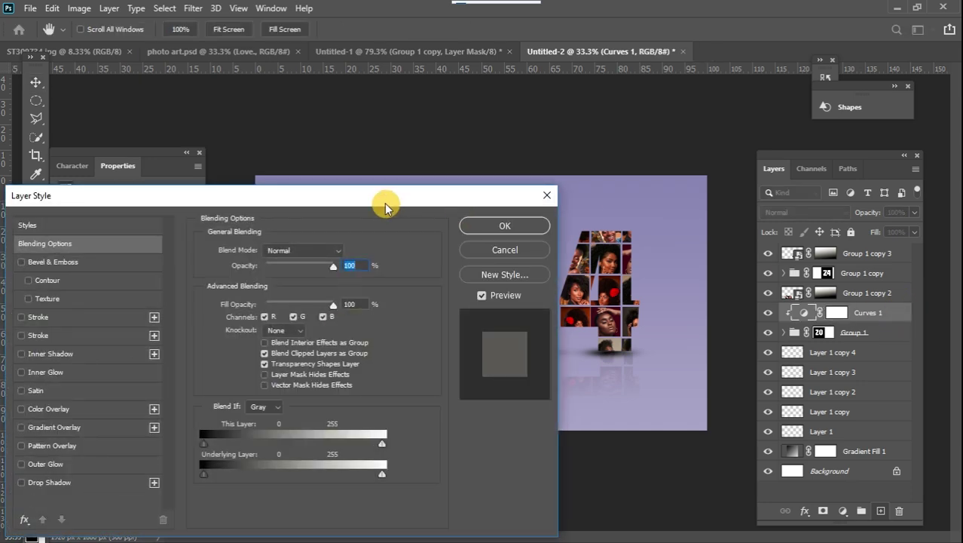
pyautogui.moveTo(383, 197); pyautogui.dragTo(585, 153)
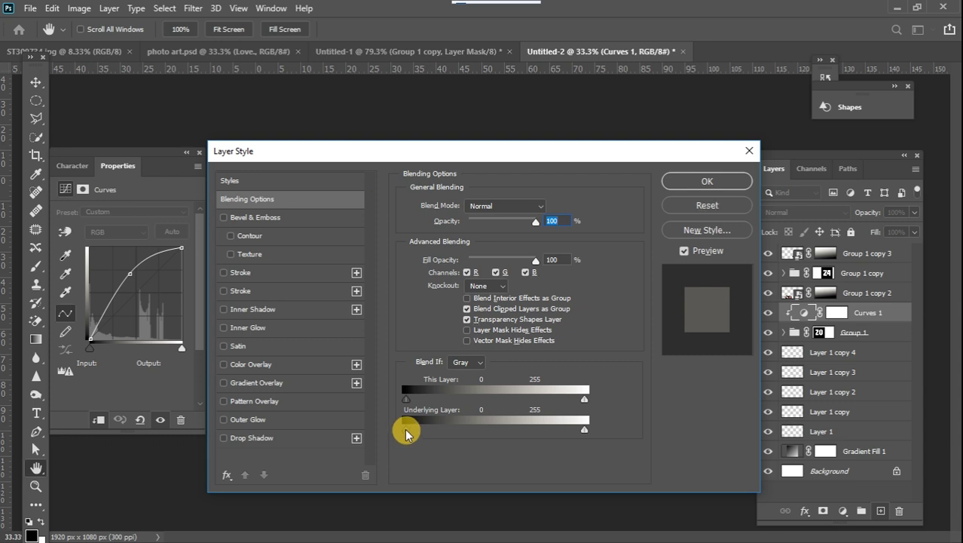
pyautogui.keyDown('alt'); pyautogui.click(406, 431); pyautogui.keyUp('alt')
pyautogui.moveTo(413, 435); pyautogui.dragTo(491, 433)
pyautogui.moveTo(564, 162); pyautogui.dragTo(810, 169)
pyautogui.moveTo(741, 435); pyautogui.dragTo(751, 439)
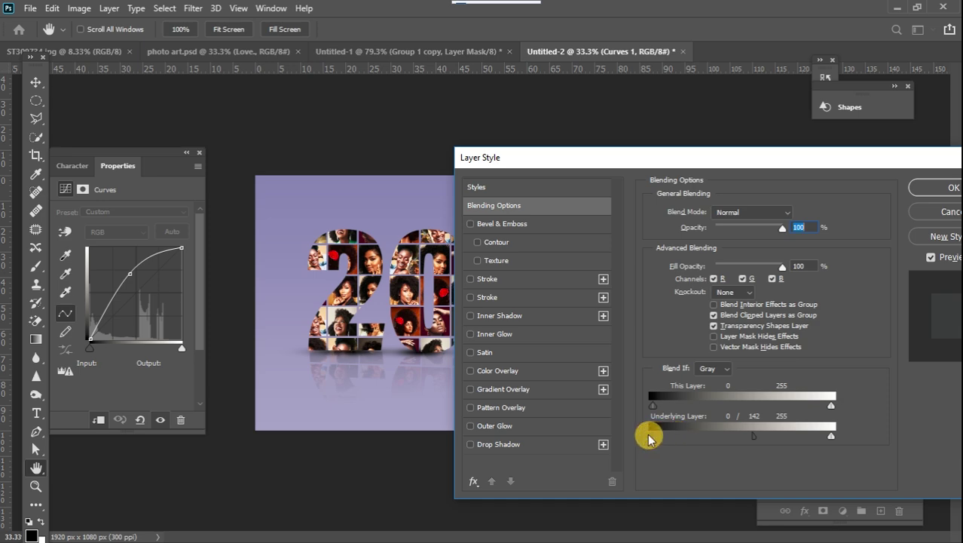
pyautogui.moveTo(891, 159); pyautogui.dragTo(716, 193)
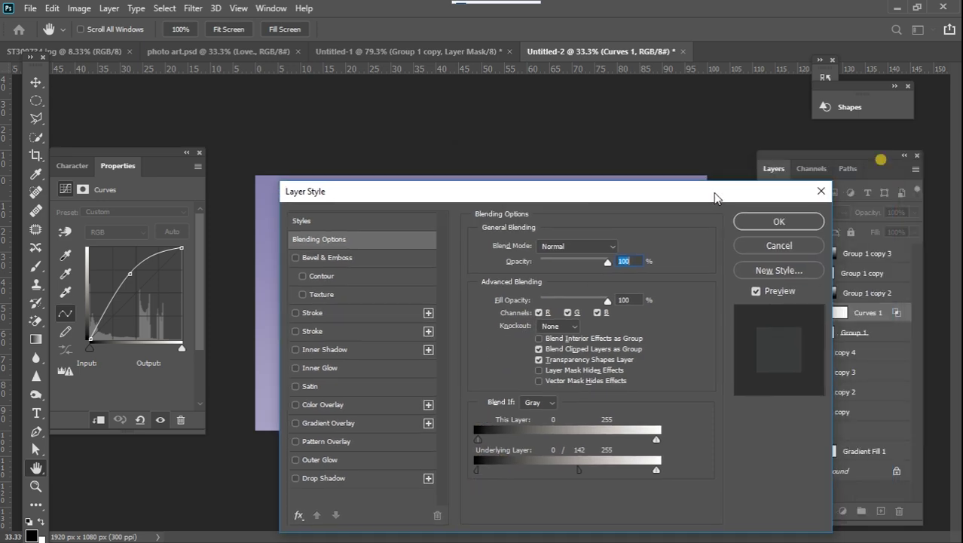
pyautogui.click(758, 222)
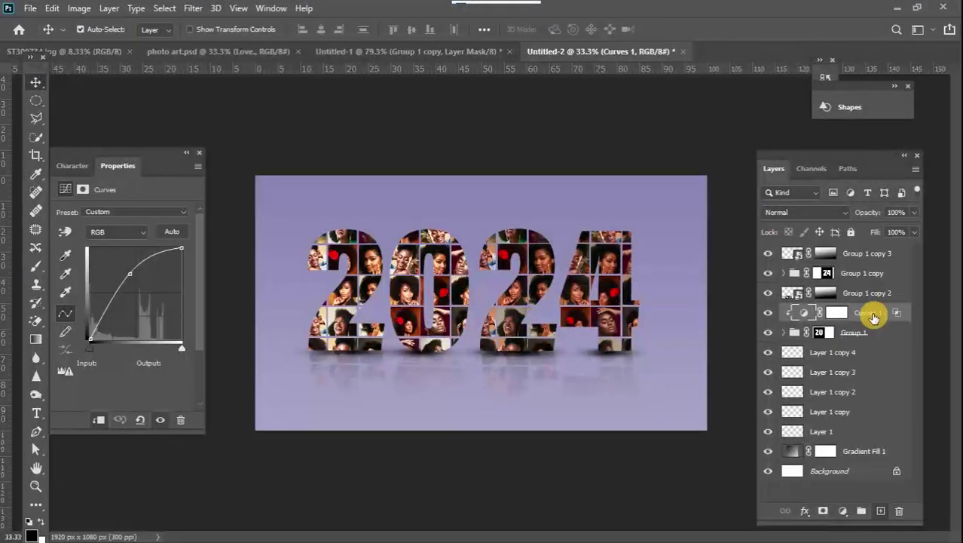
# Clip a Curves 1 copy to Group 1 copy, compare before/after, and close Properties.
pyautogui.hotkey('ctrl', 'j')
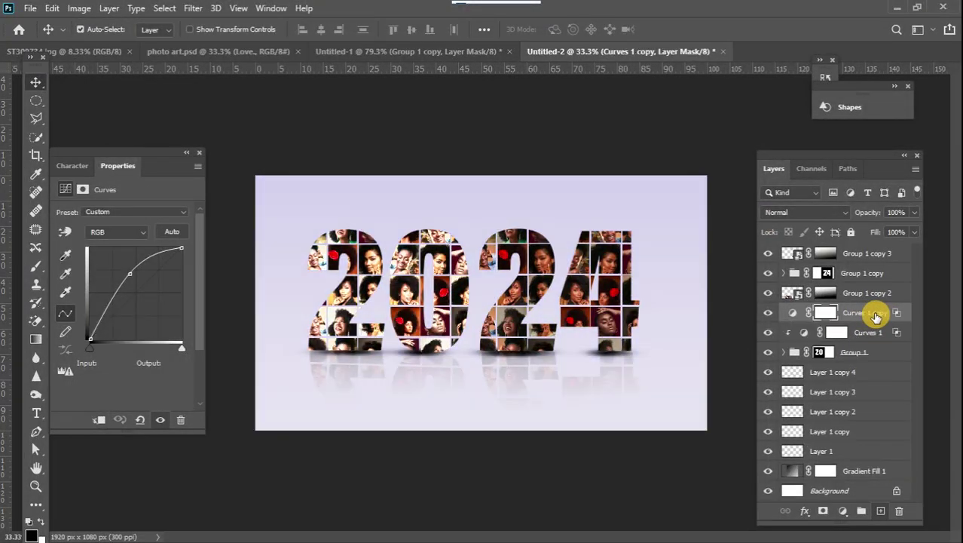
pyautogui.moveTo(872, 315); pyautogui.dragTo(869, 263)
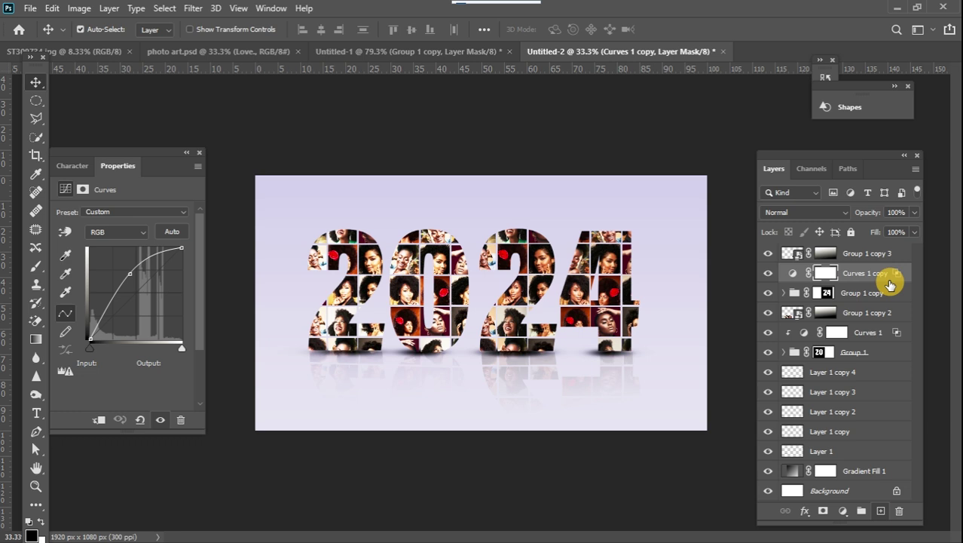
pyautogui.keyDown('alt'); pyautogui.click(885, 281); pyautogui.keyUp('alt')
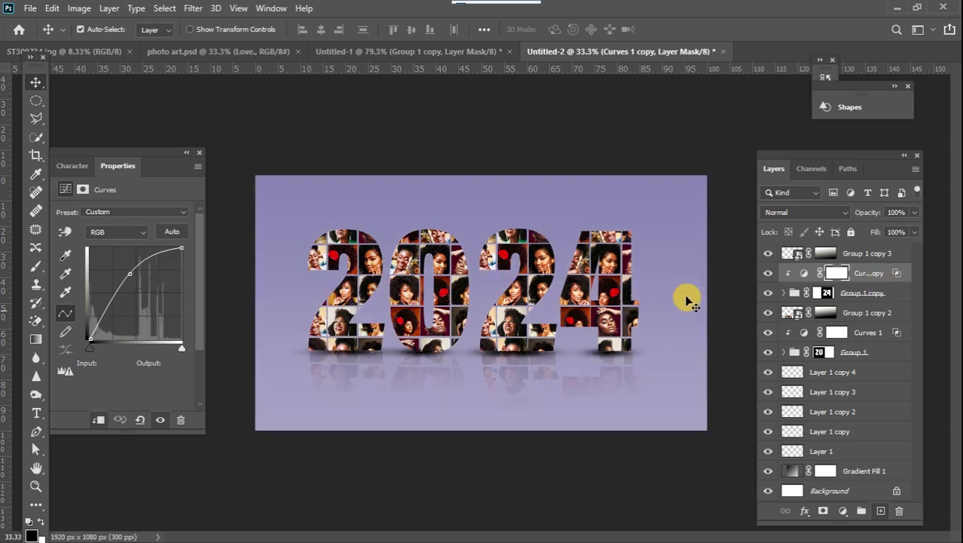
pyautogui.click(768, 273)
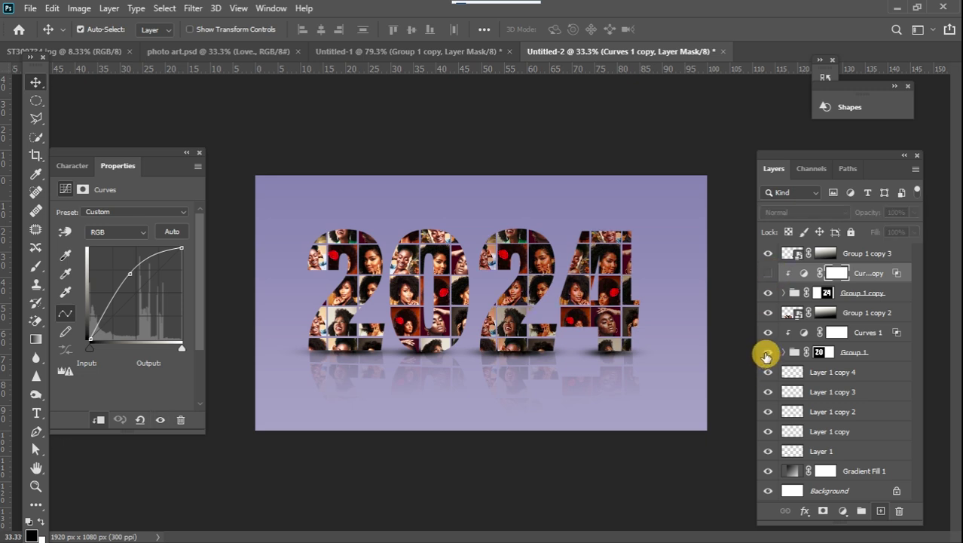
pyautogui.click(768, 333)
pyautogui.click(768, 335)
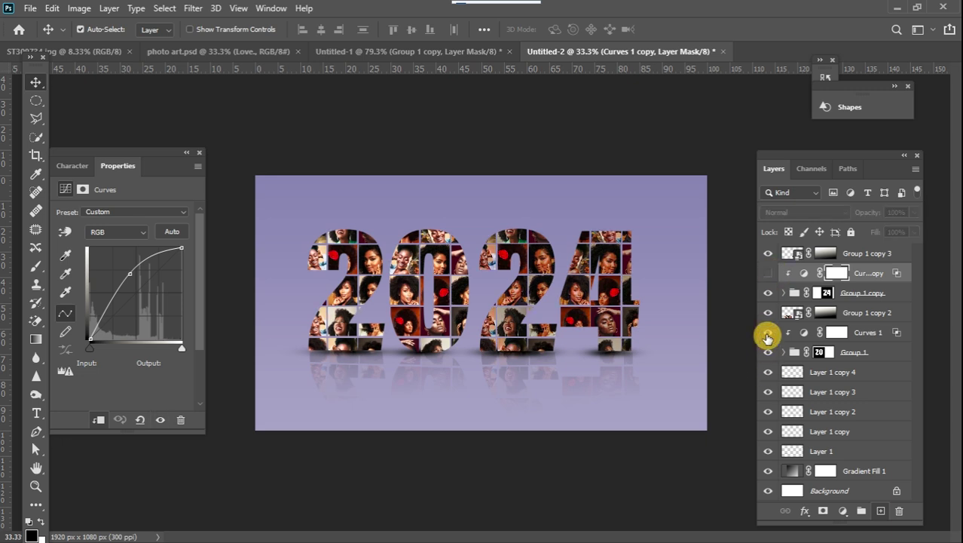
pyautogui.click(769, 273)
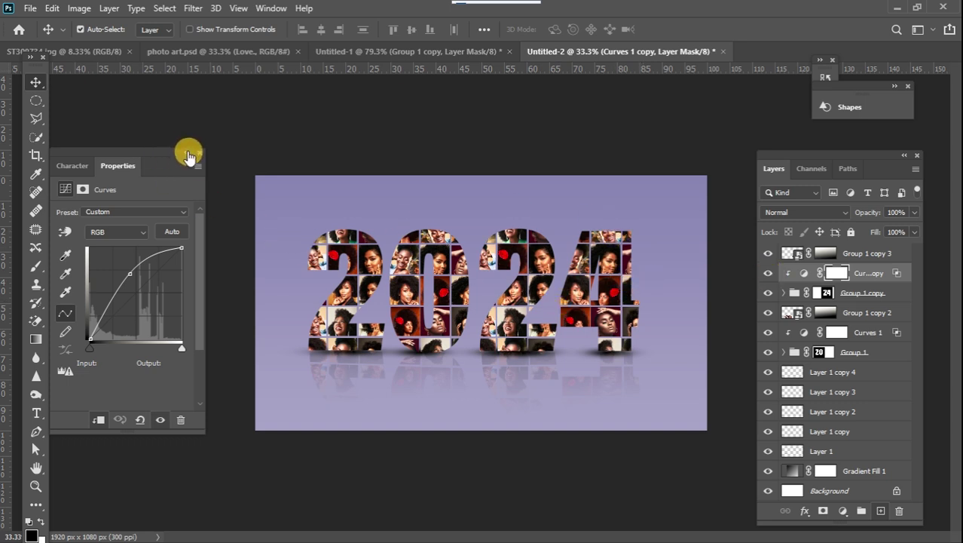
pyautogui.moveTo(160, 156); pyautogui.dragTo(160, 126)
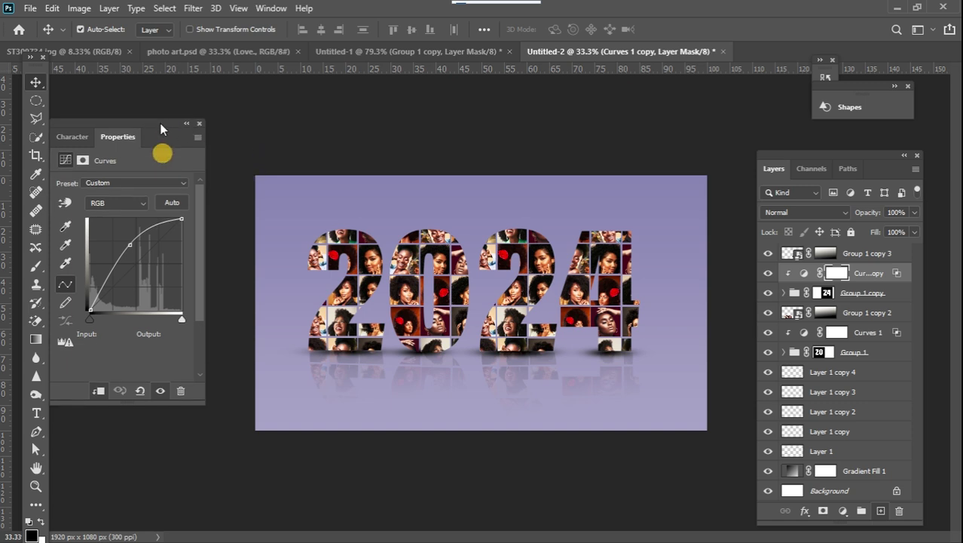
pyautogui.click(199, 124)
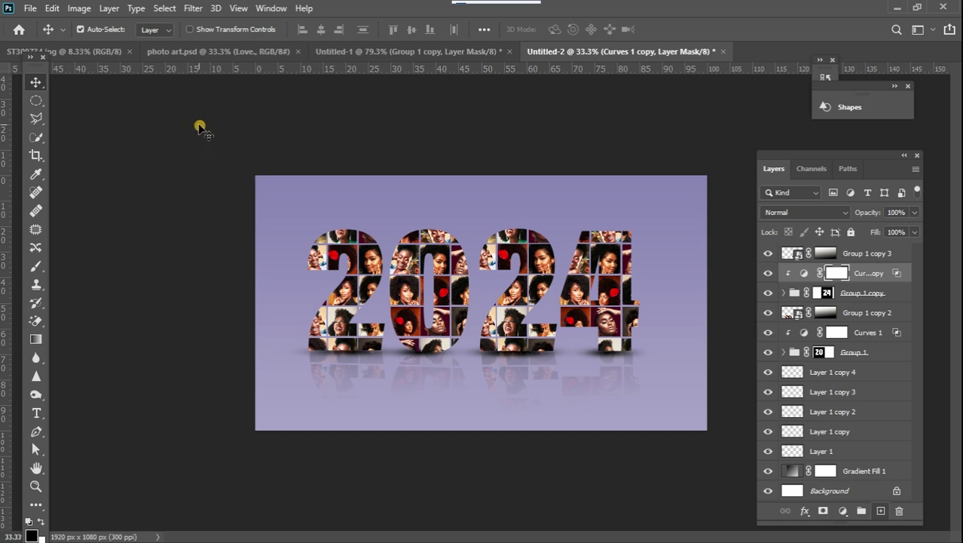